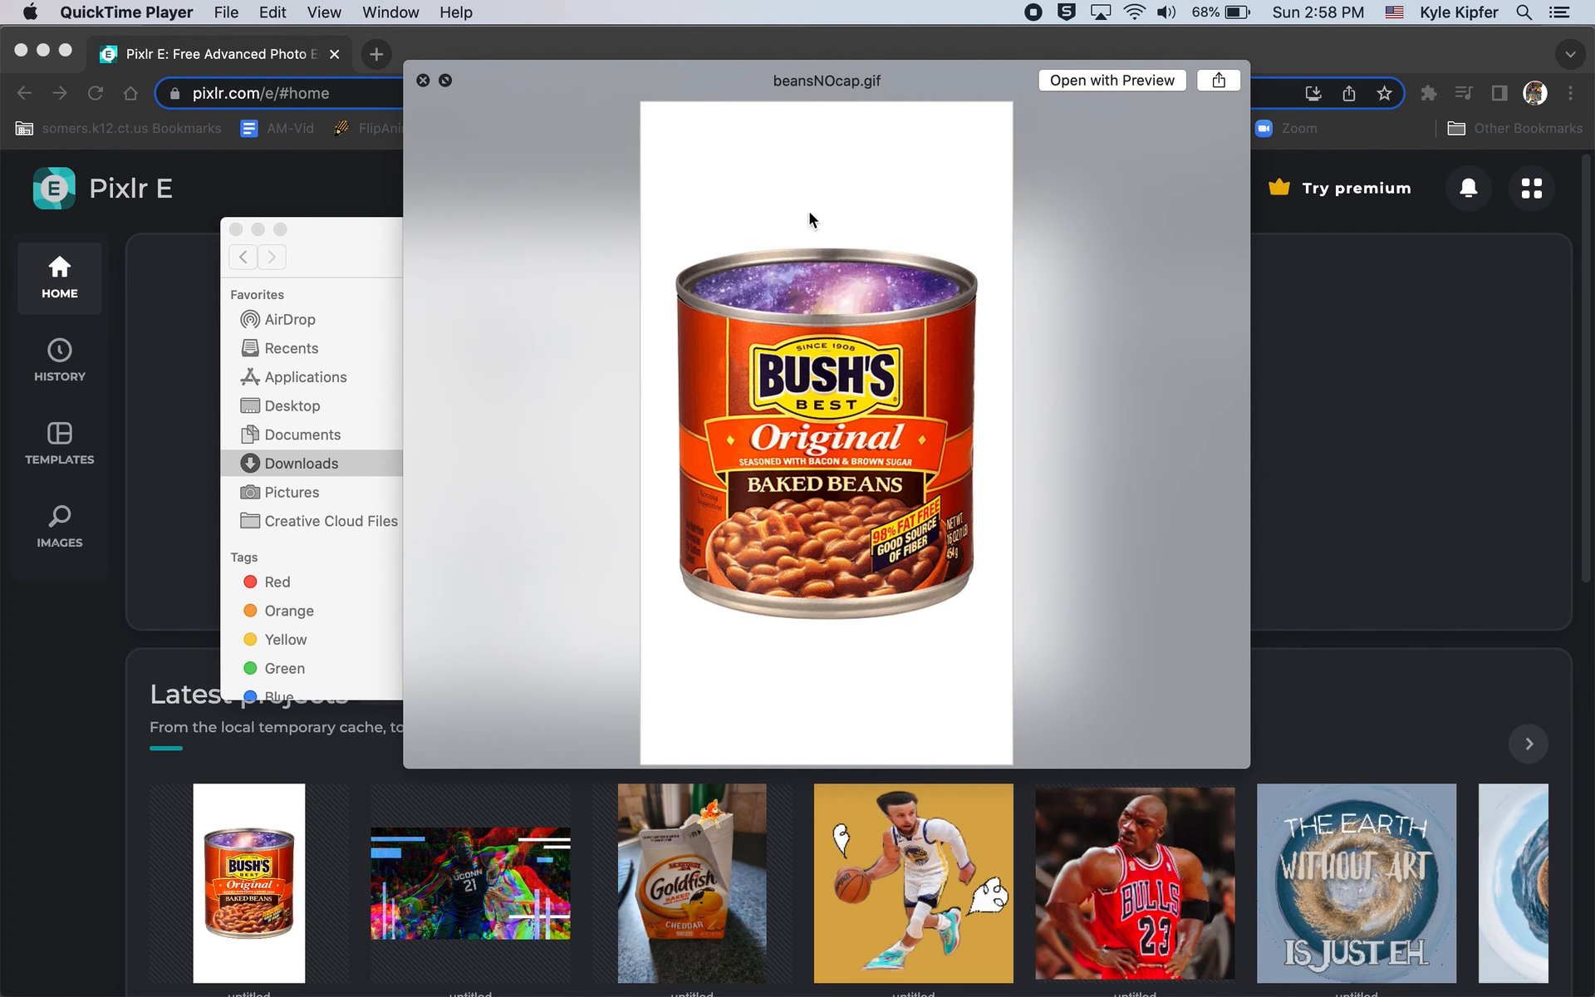
Step: Close the beansNOcap.gif preview and the Downloads folder window, and return to the Pixlr E home page in Chrome
click(423, 80)
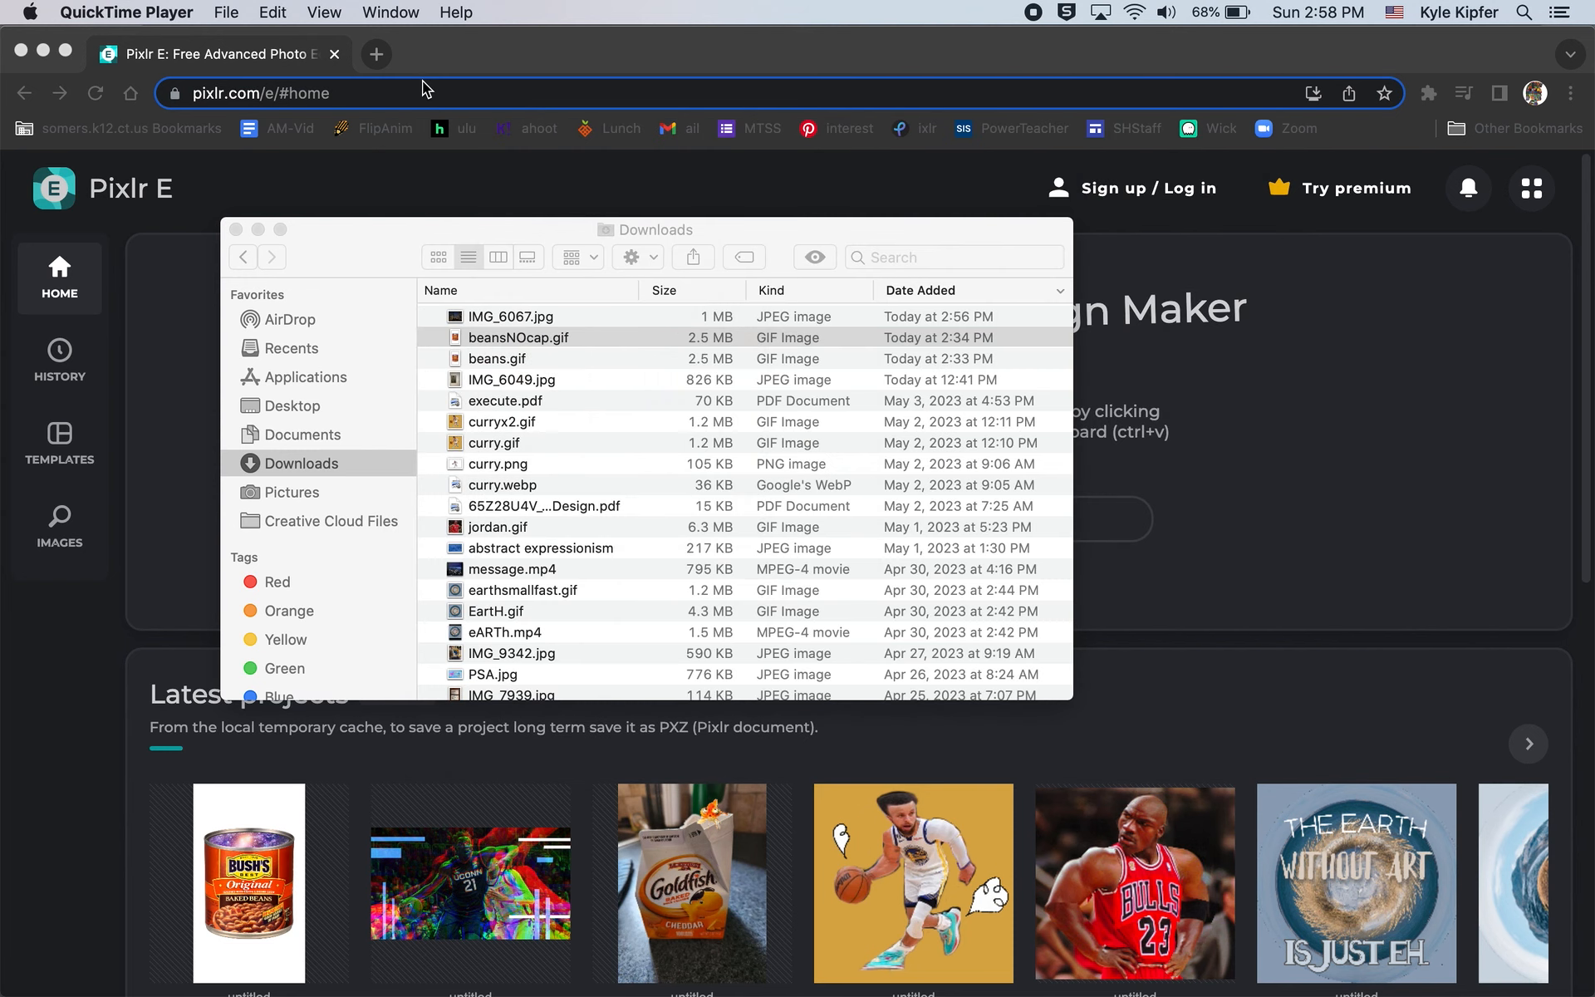
click(235, 229)
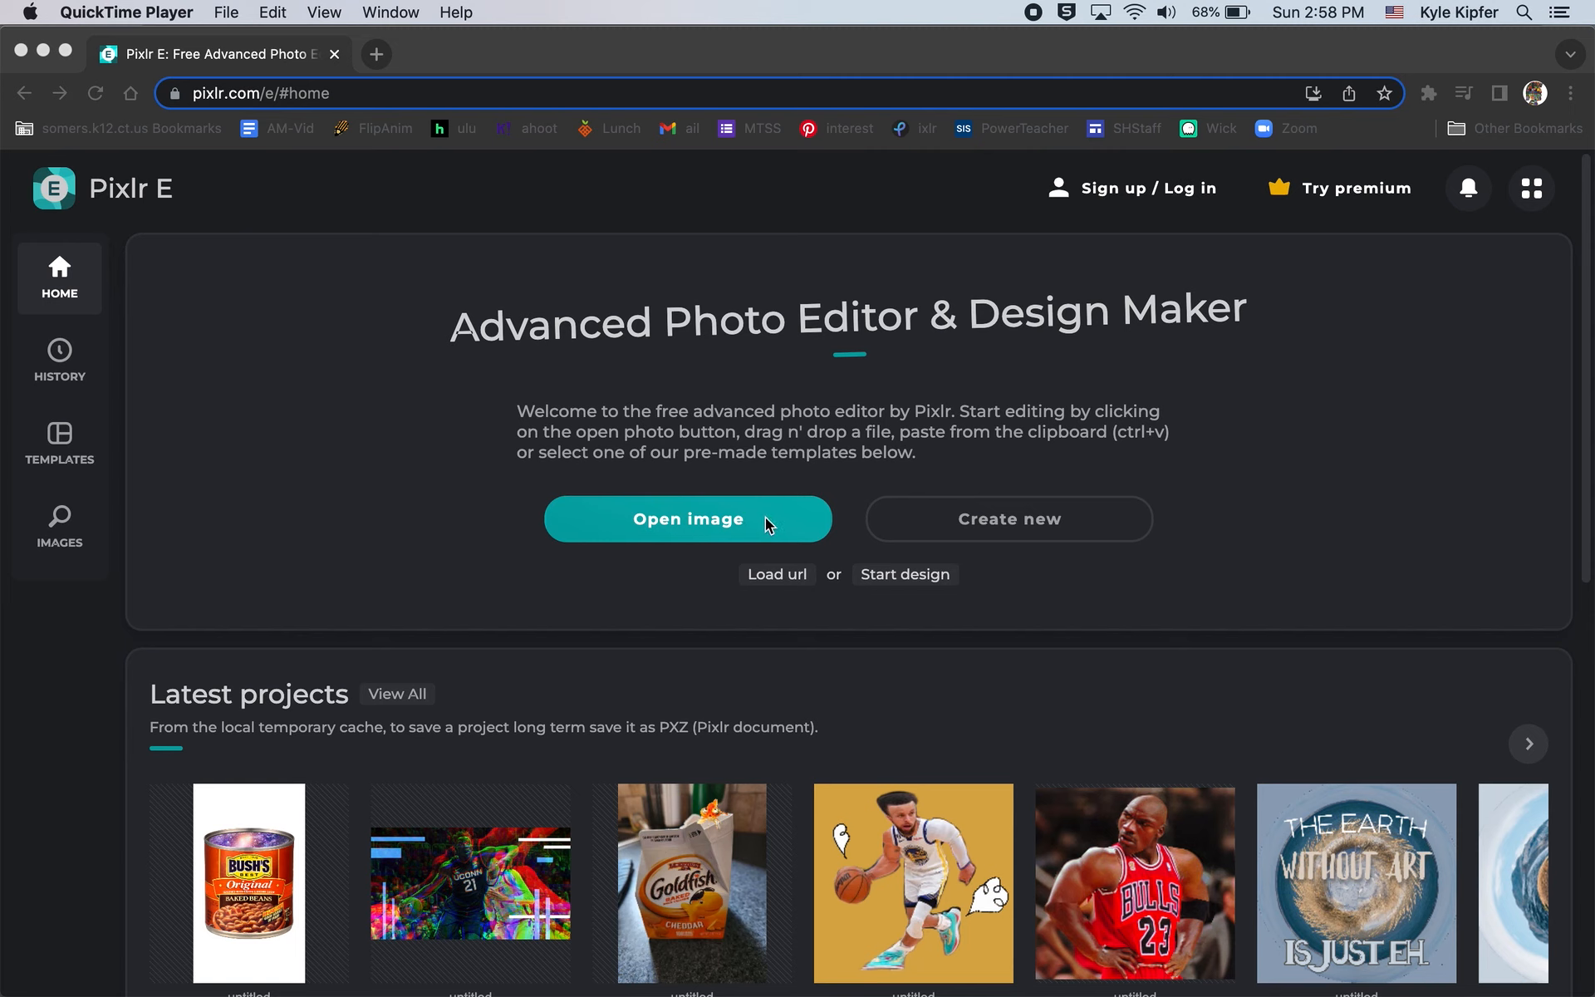
click(1264, 502)
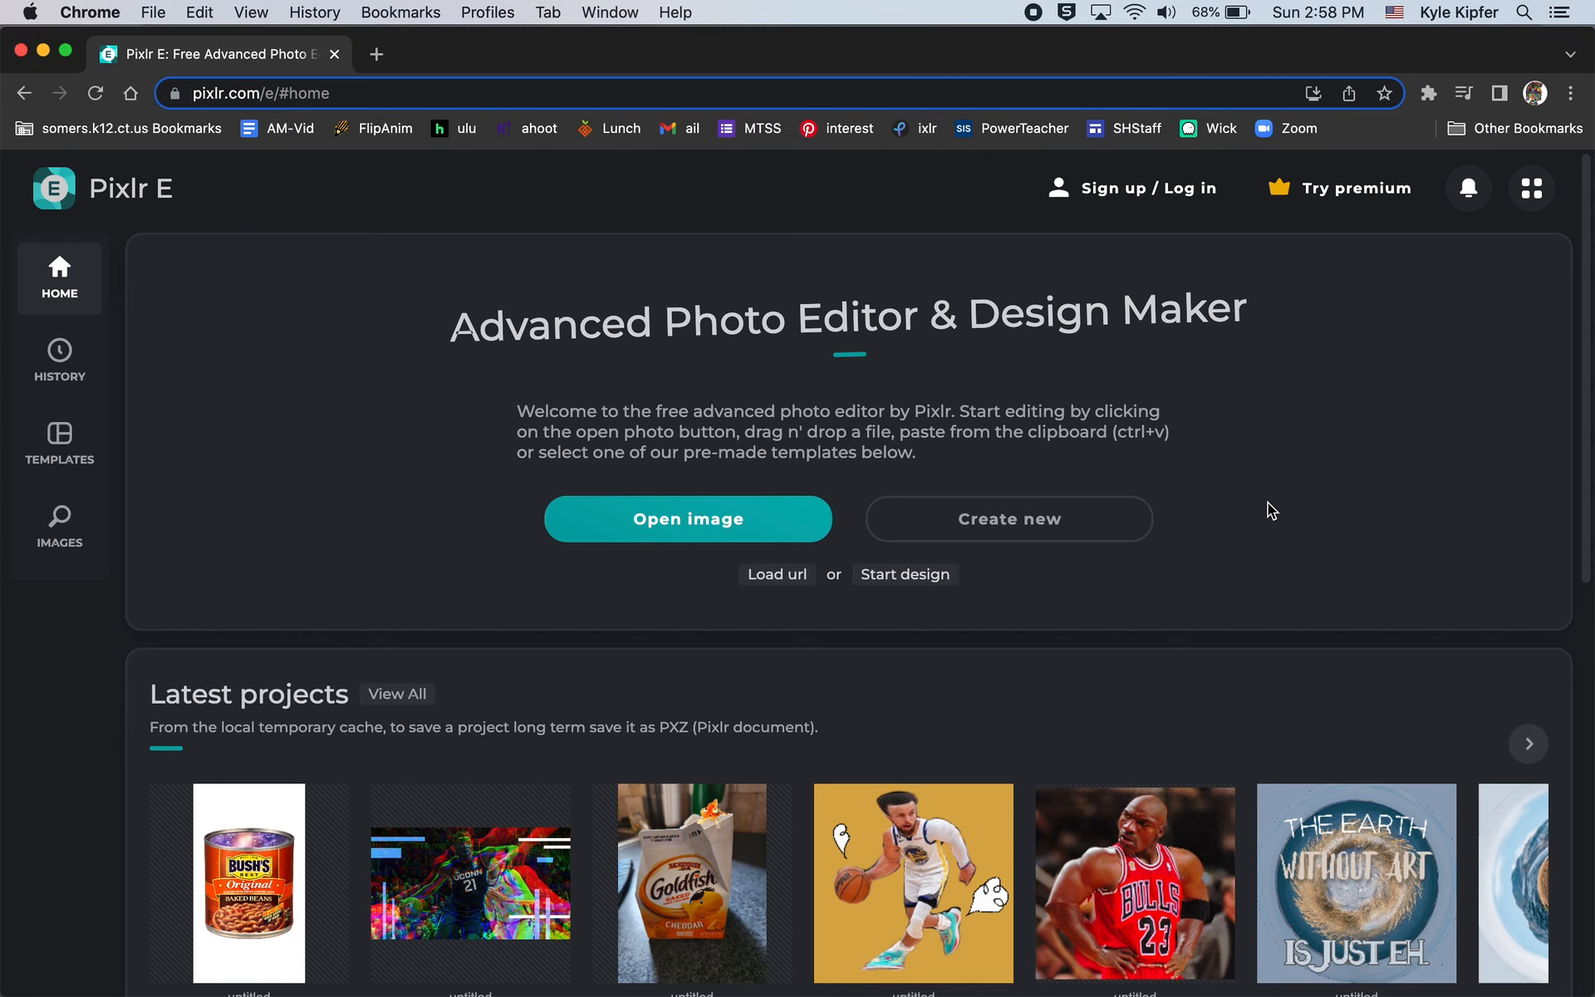
Step: Open the image IMG_6067.jpg from the Downloads folder for editing
click(727, 521)
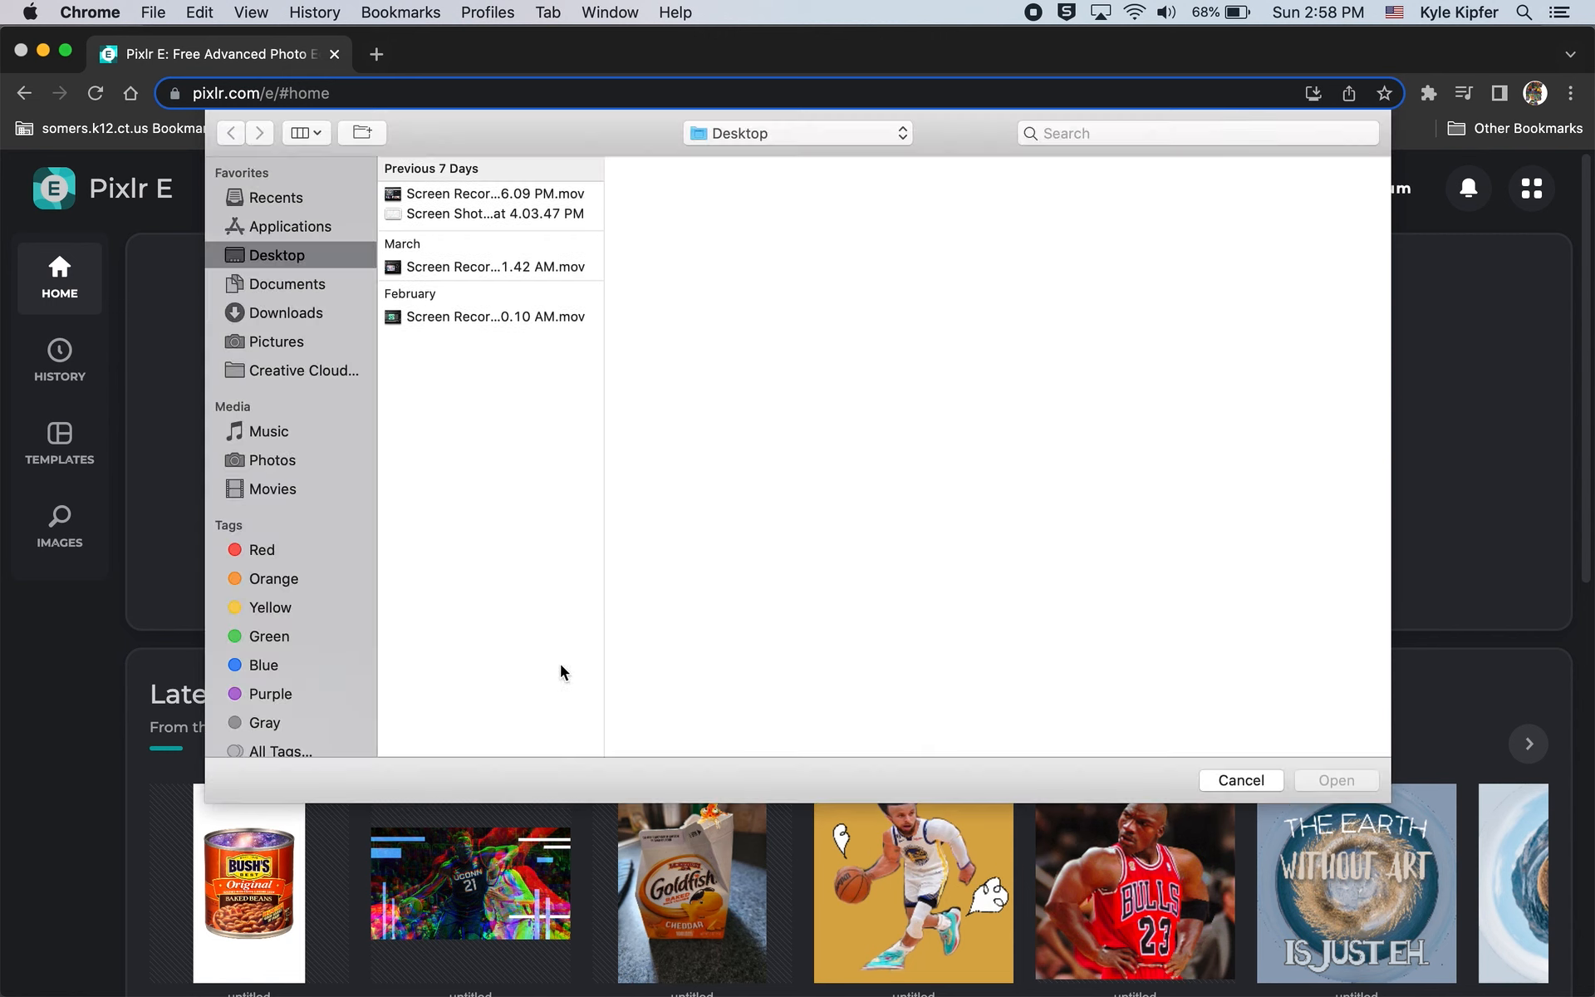
click(313, 313)
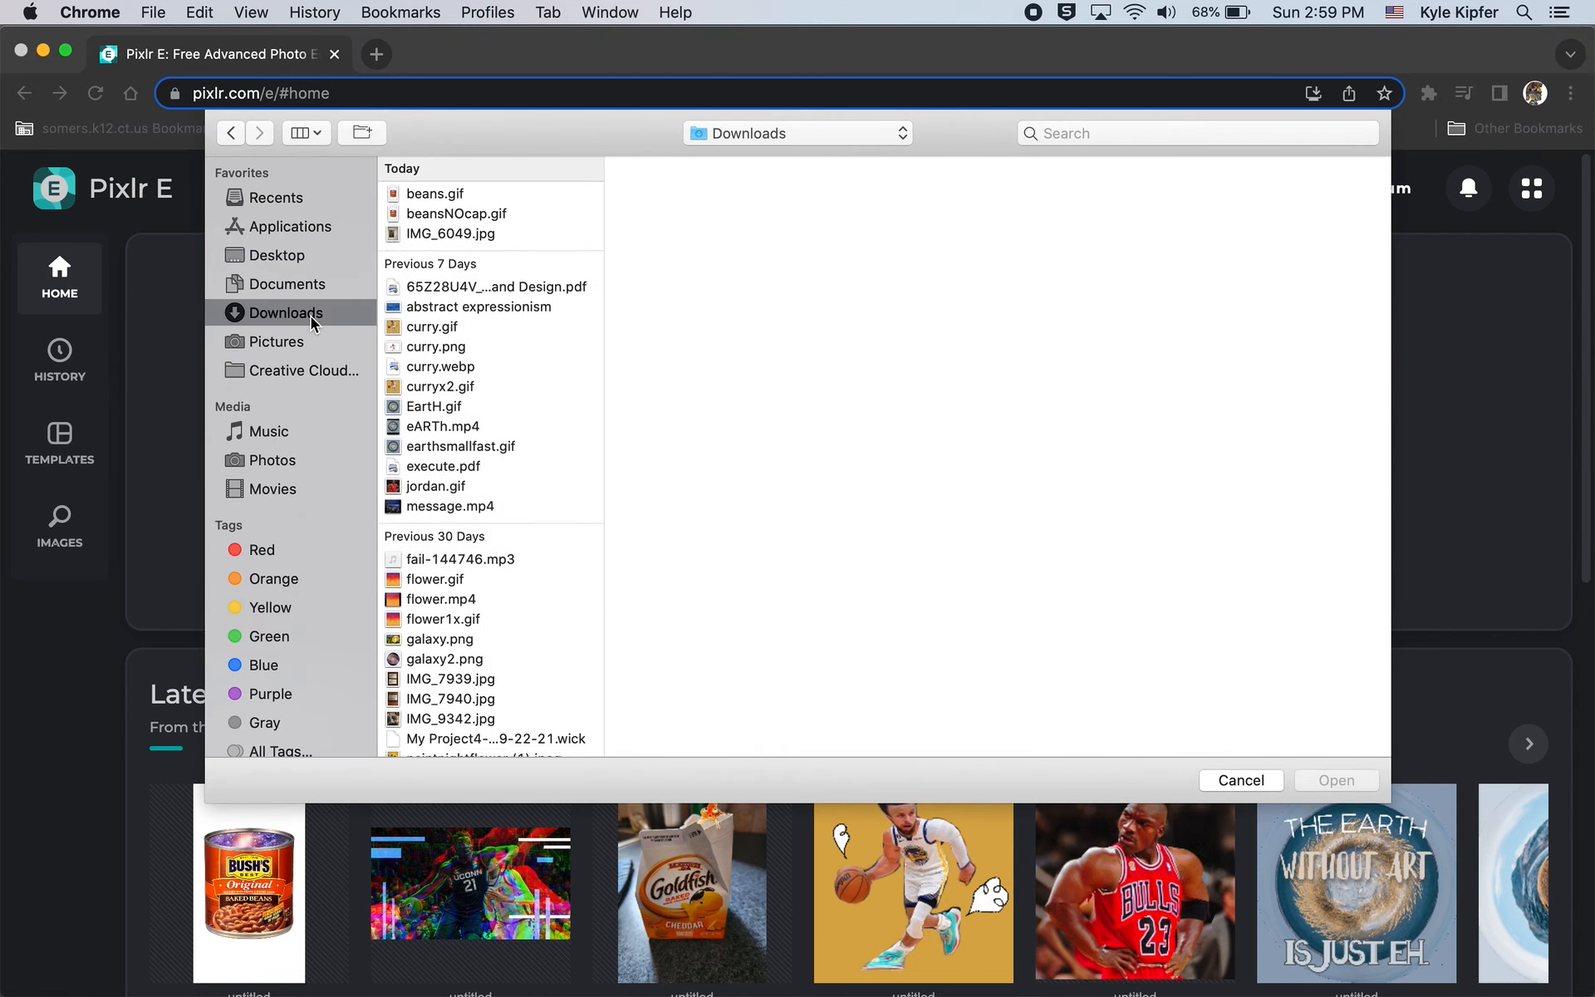
click(449, 261)
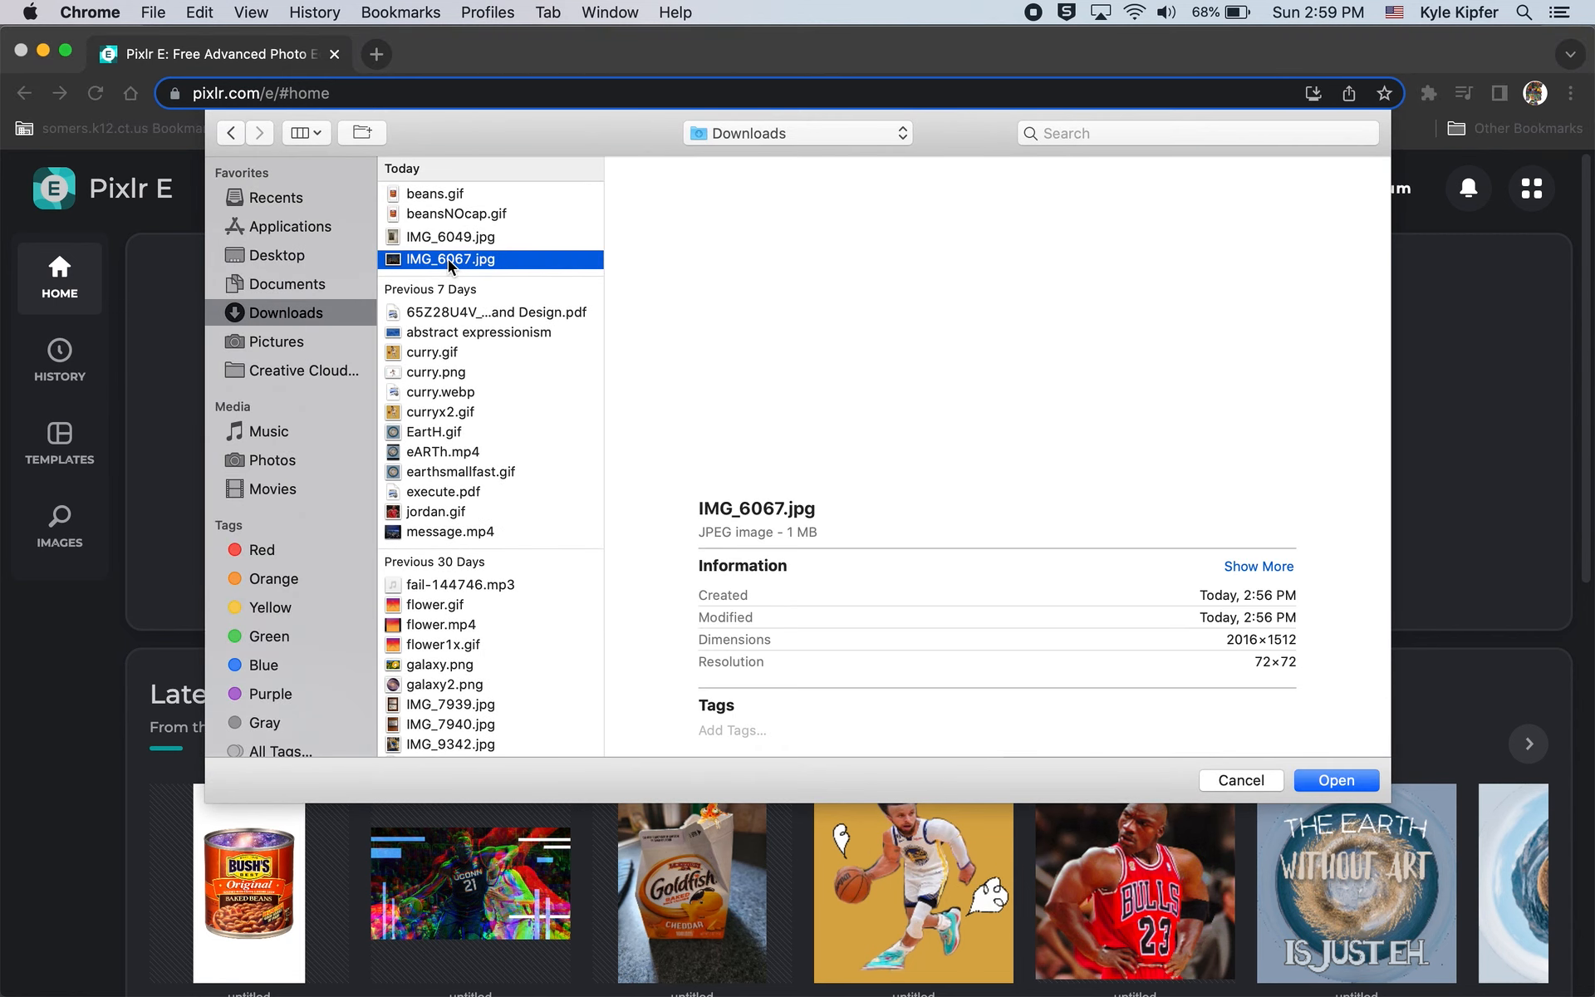
click(1354, 780)
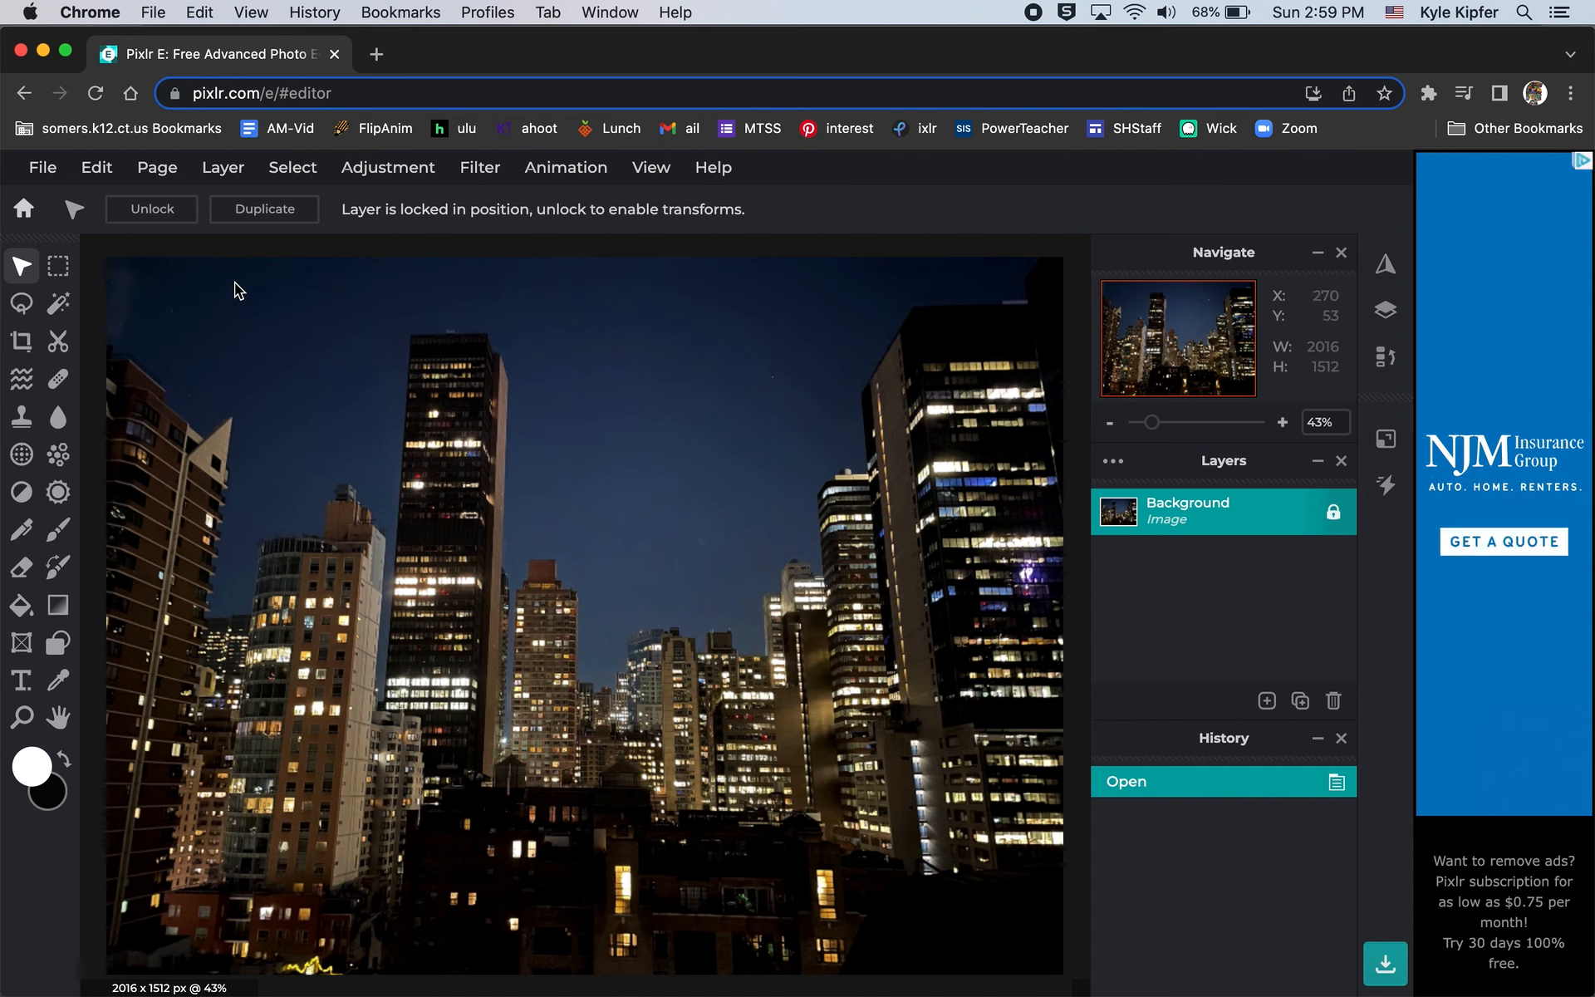
Step: Cut an elliptical hole in the sky between the towers with the Cutout shape mask, and restore its left part with an overlapping ellipse
click(57, 303)
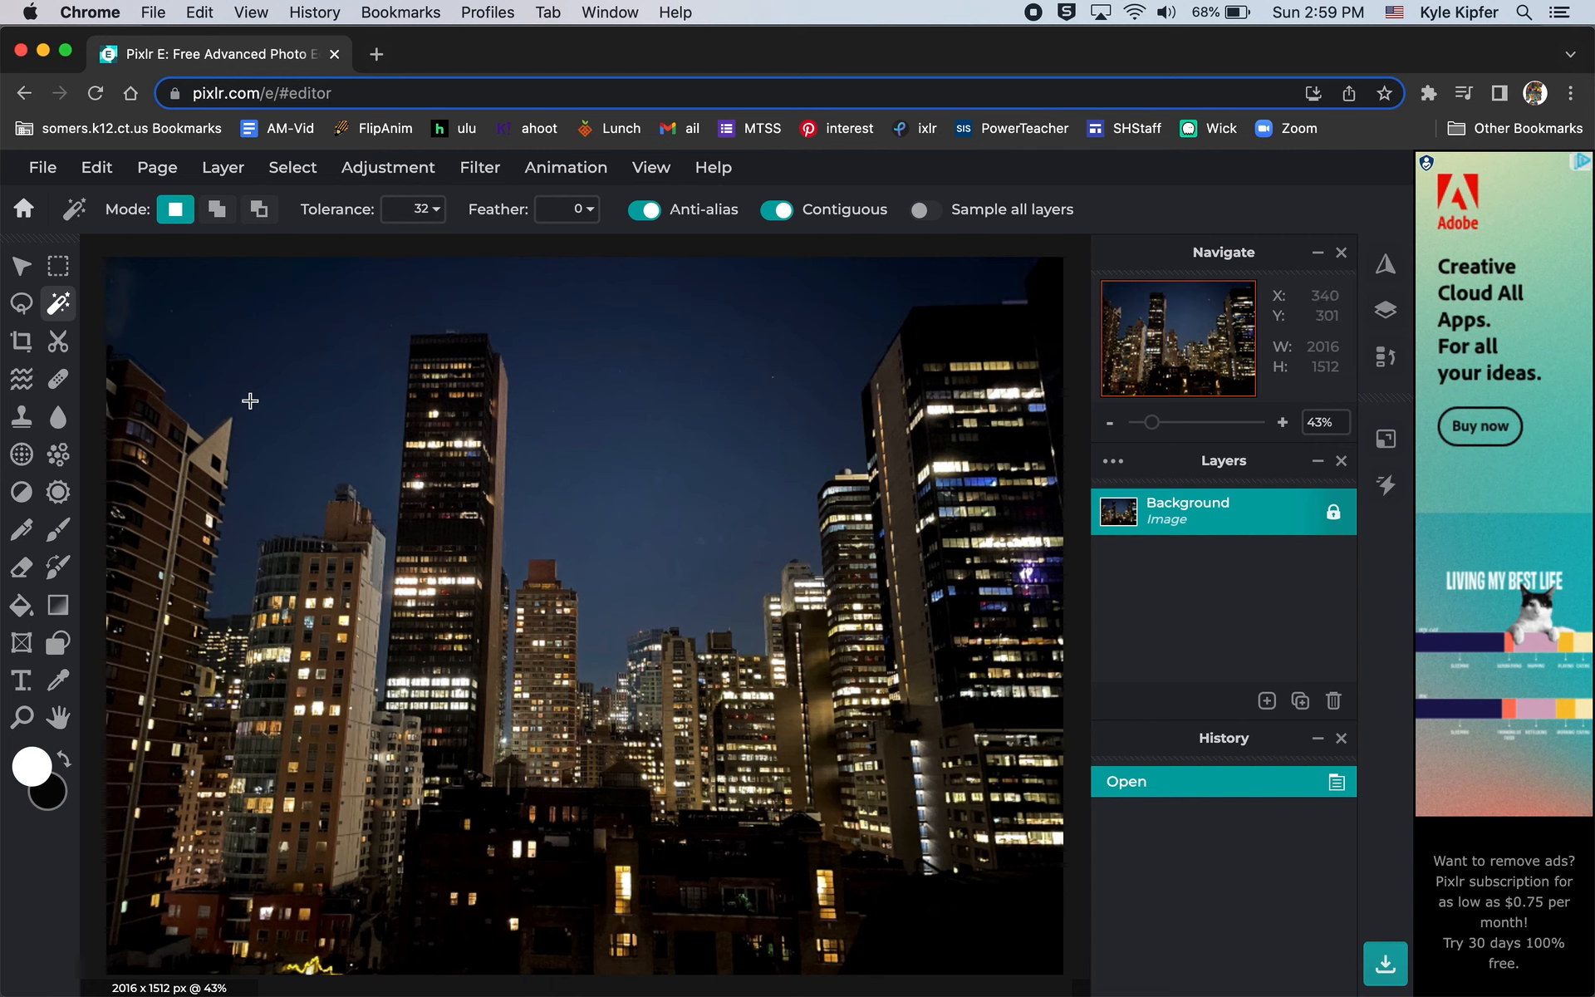
click(63, 347)
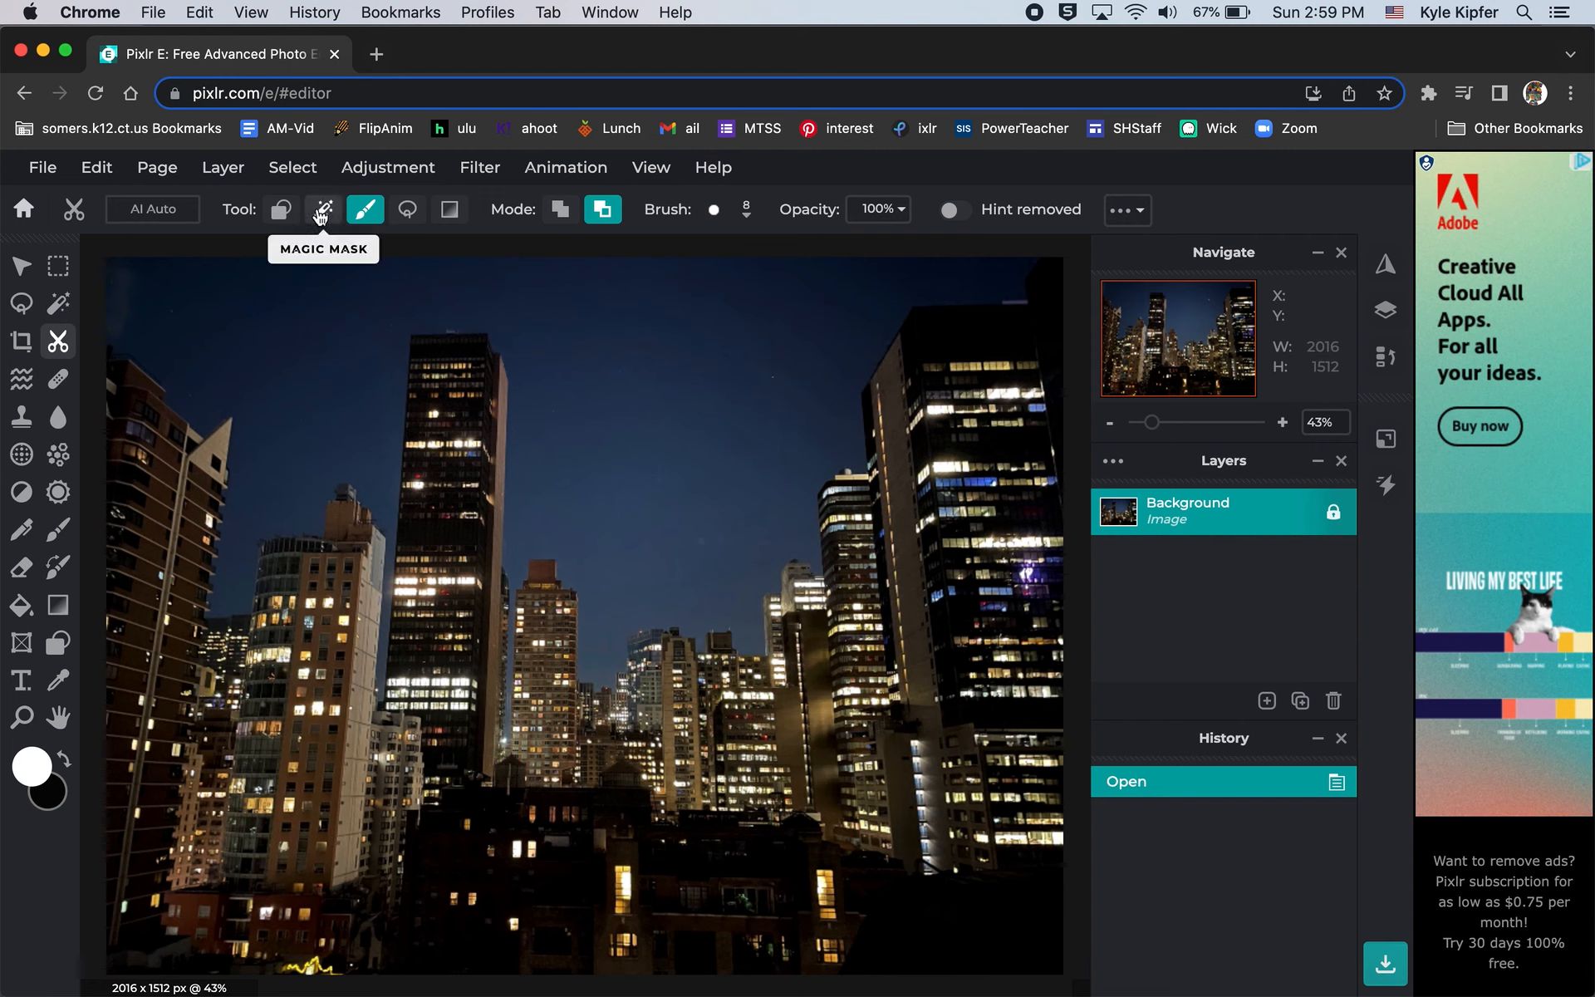
click(281, 209)
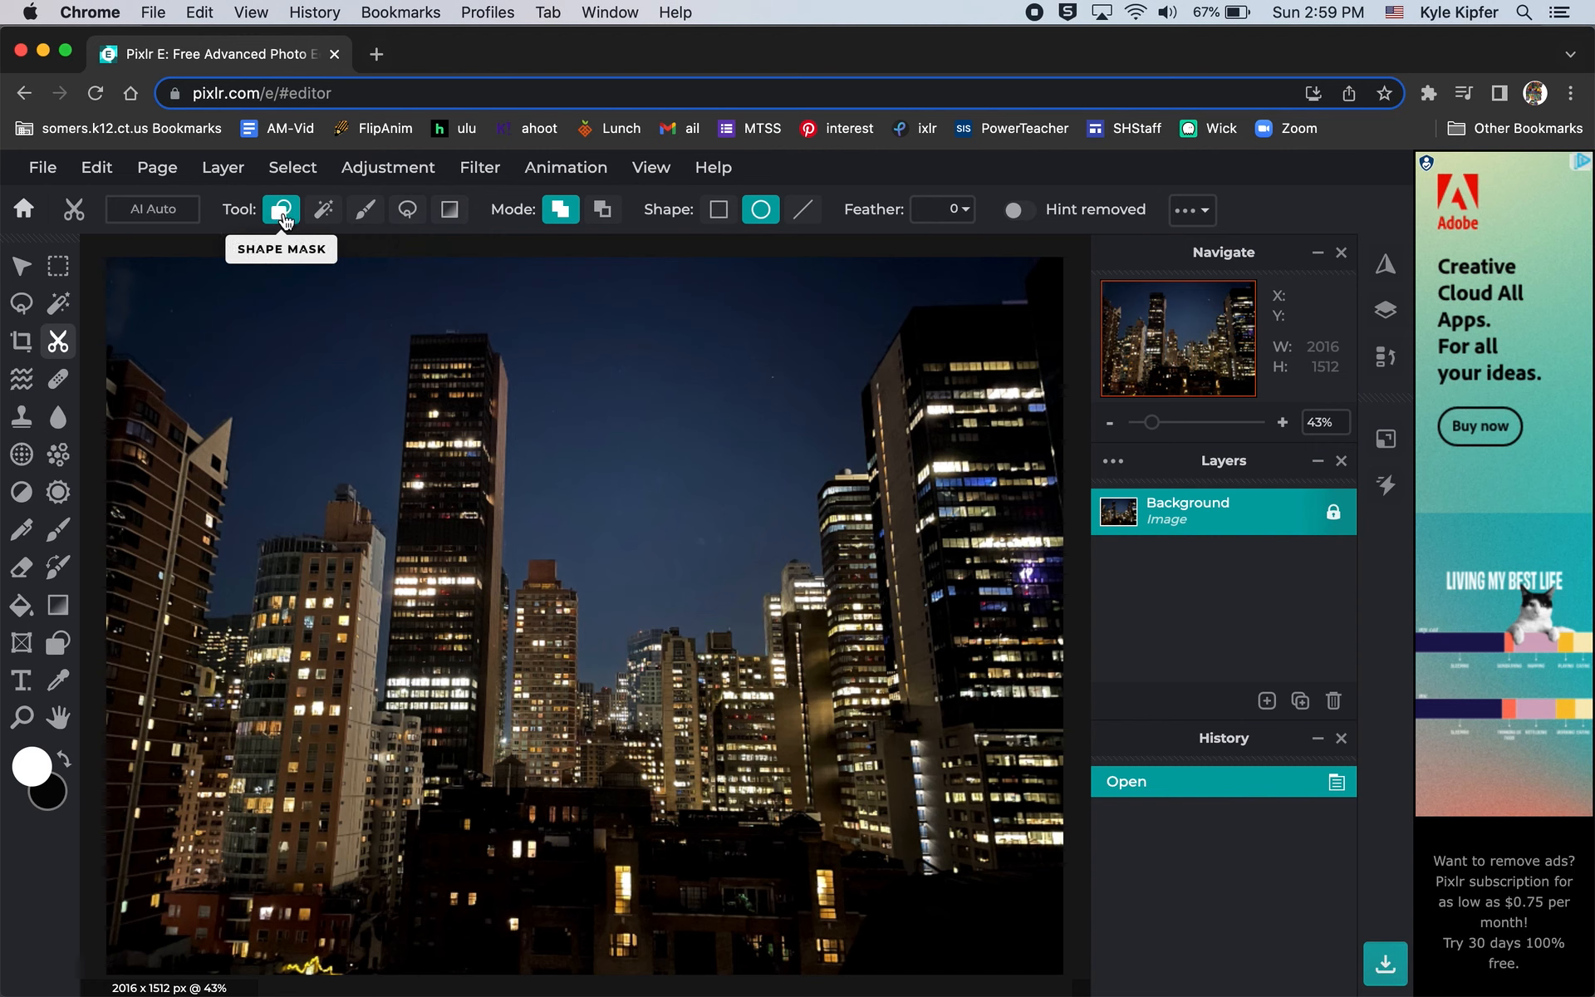
click(602, 209)
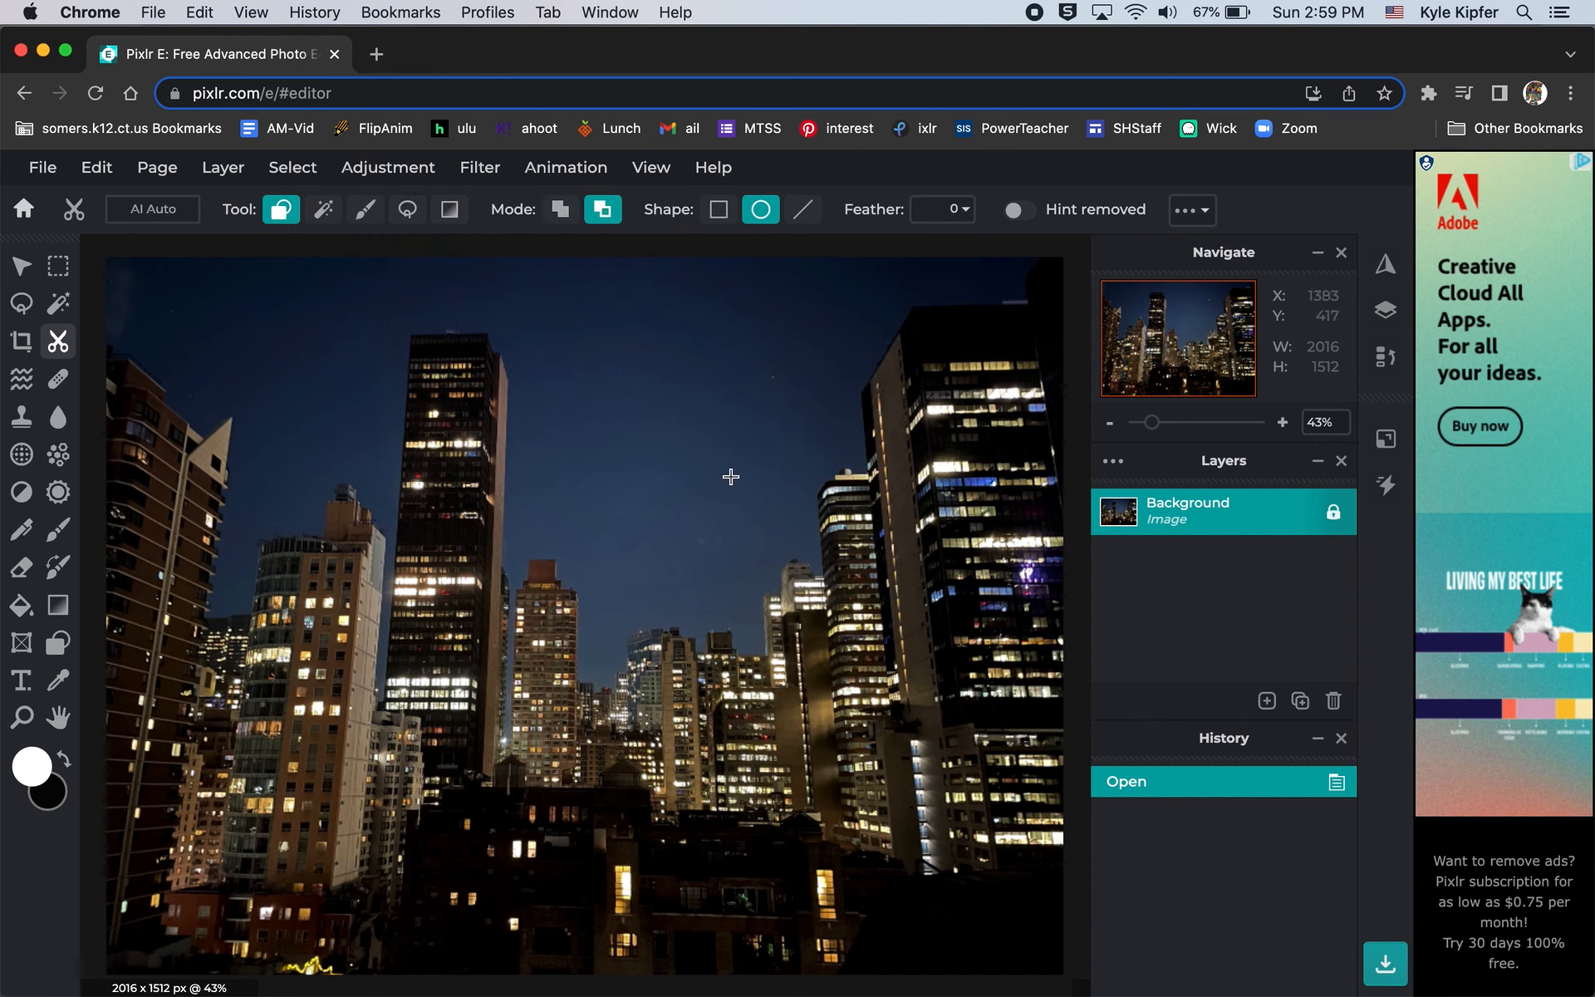
drag(591, 320, 814, 427)
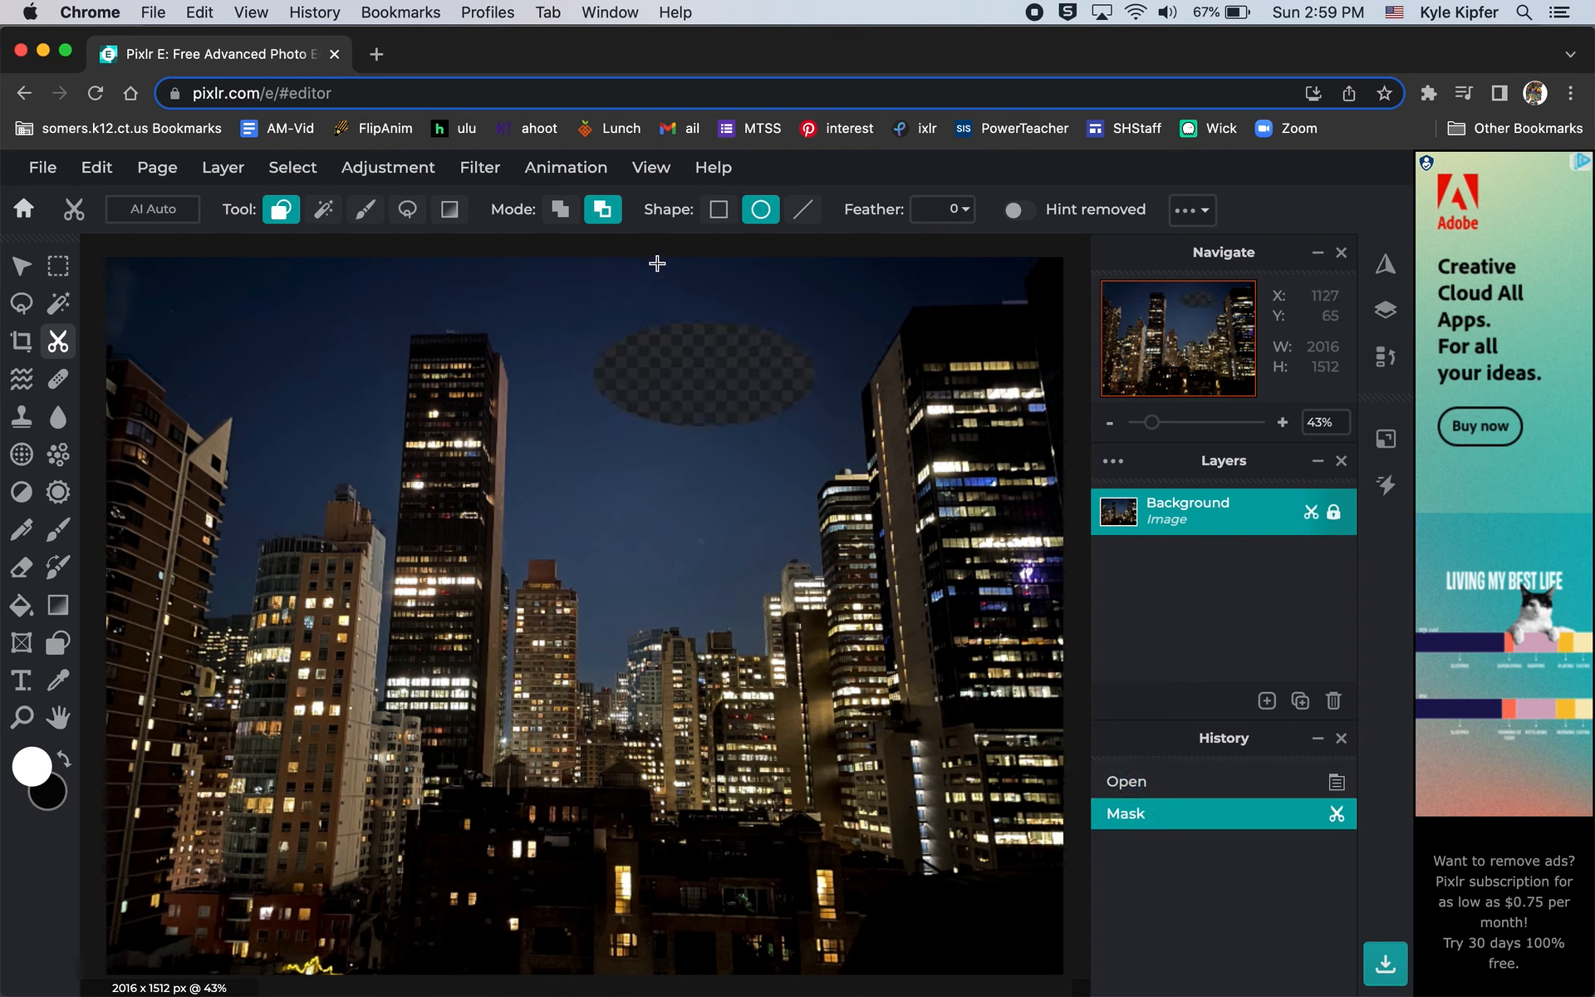
click(560, 212)
drag(587, 313, 747, 438)
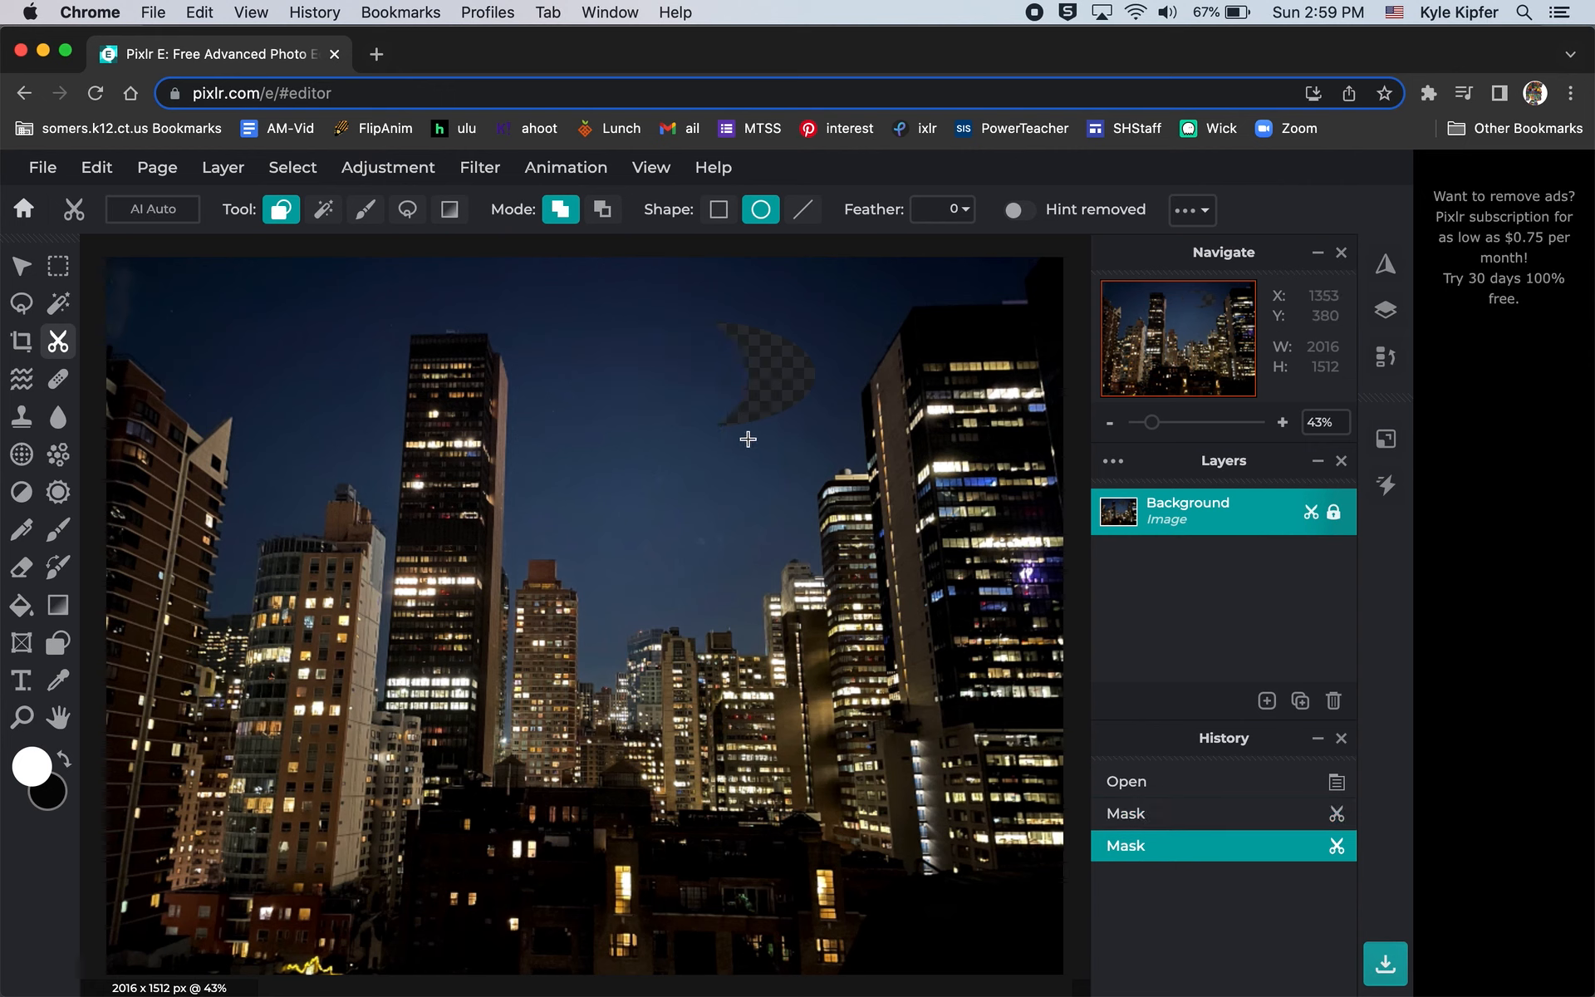
Step: Paint most of the crescent-shaped hole in the sky back with the draw mask, enlarging the brush to 36
click(365, 214)
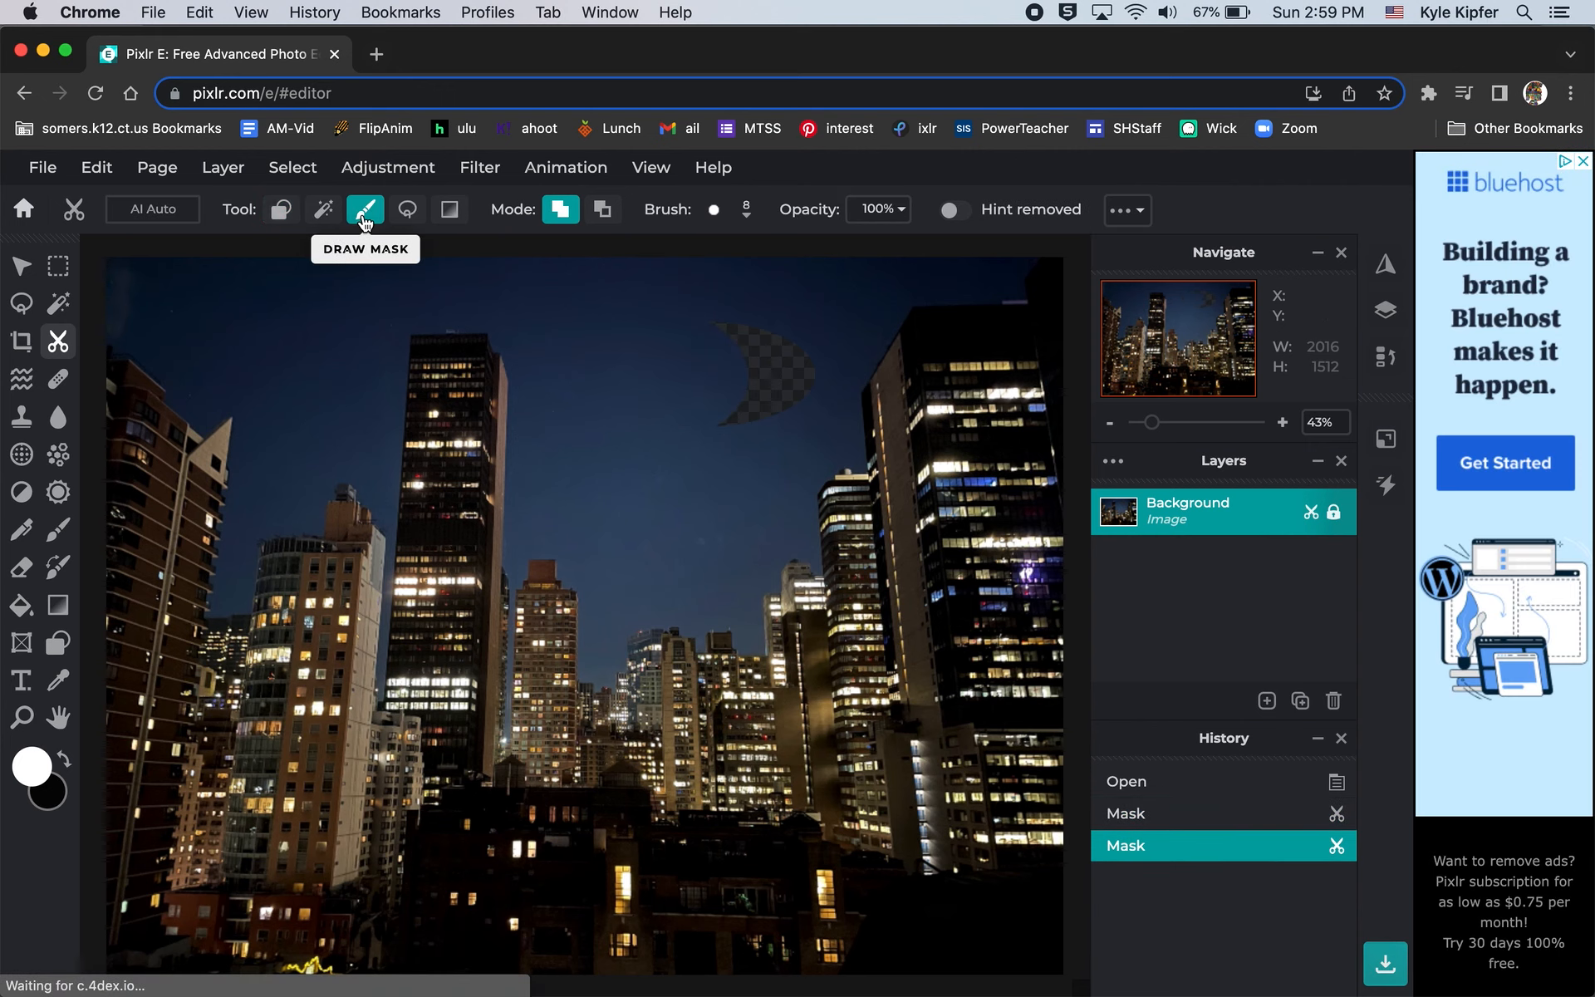
mouse_move(787, 326)
mouse_down()
mouse_move(822, 337)
mouse_move(748, 357)
mouse_up()
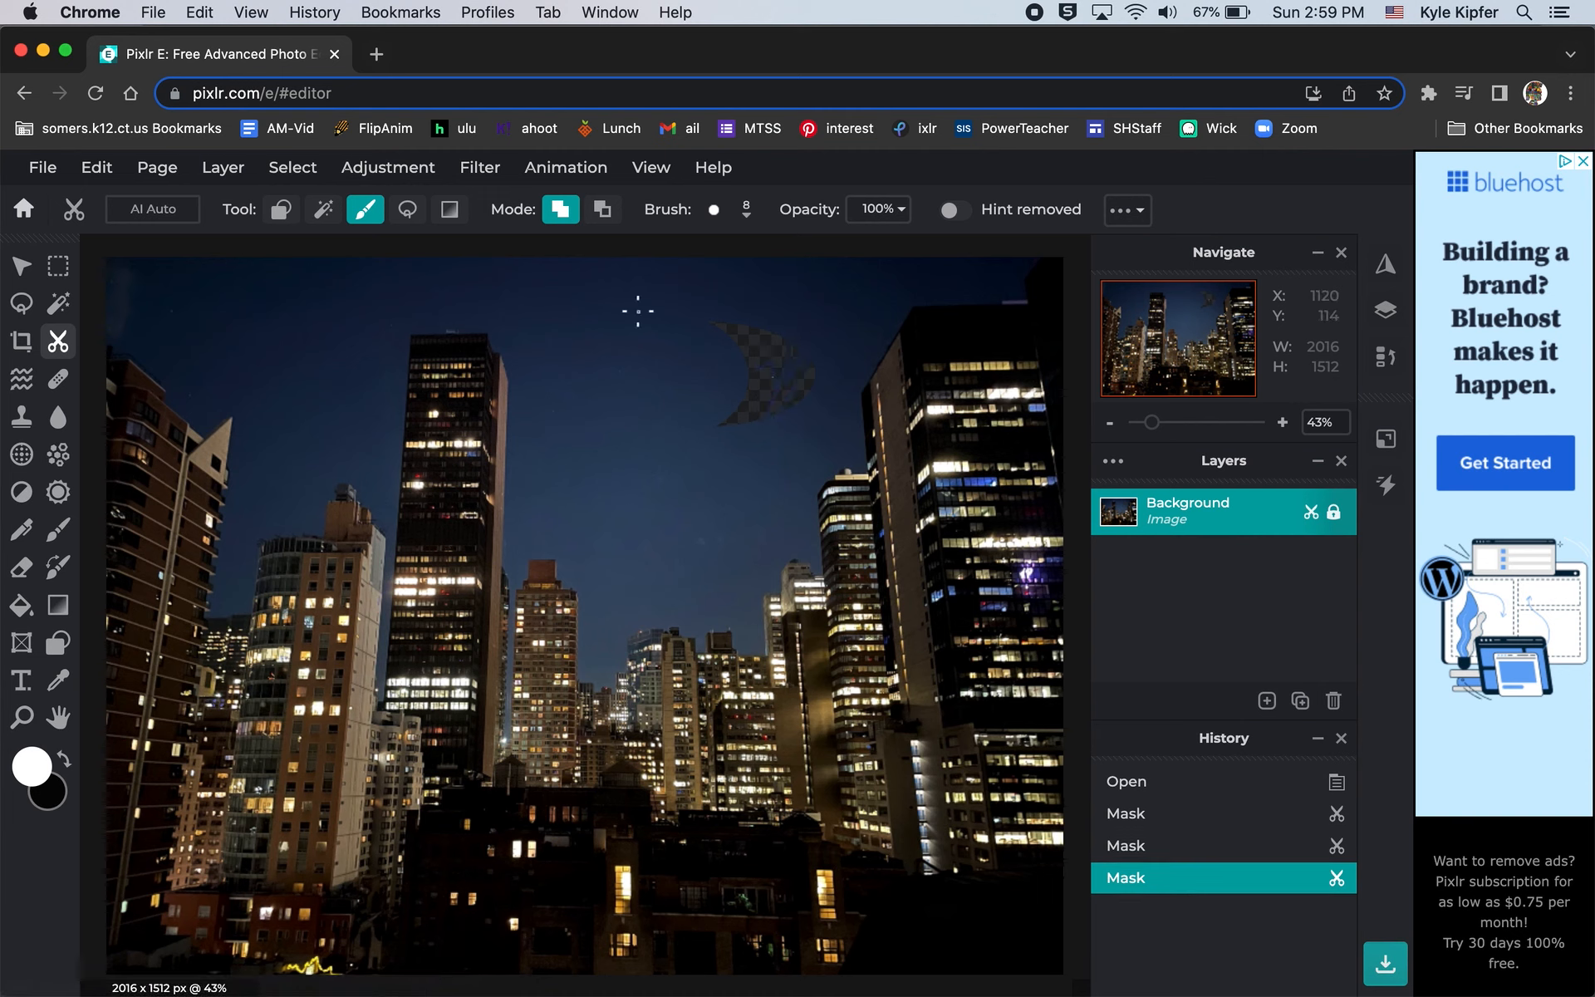
click(747, 212)
mouse_move(727, 288)
mouse_down()
mouse_move(754, 335)
mouse_move(710, 304)
mouse_move(738, 369)
mouse_move(776, 392)
mouse_move(793, 349)
mouse_up()
Step: Remove the whole night sky around and between the buildings with the Cutout magic mask in remove mode, and switch to the Arrange tool
click(612, 217)
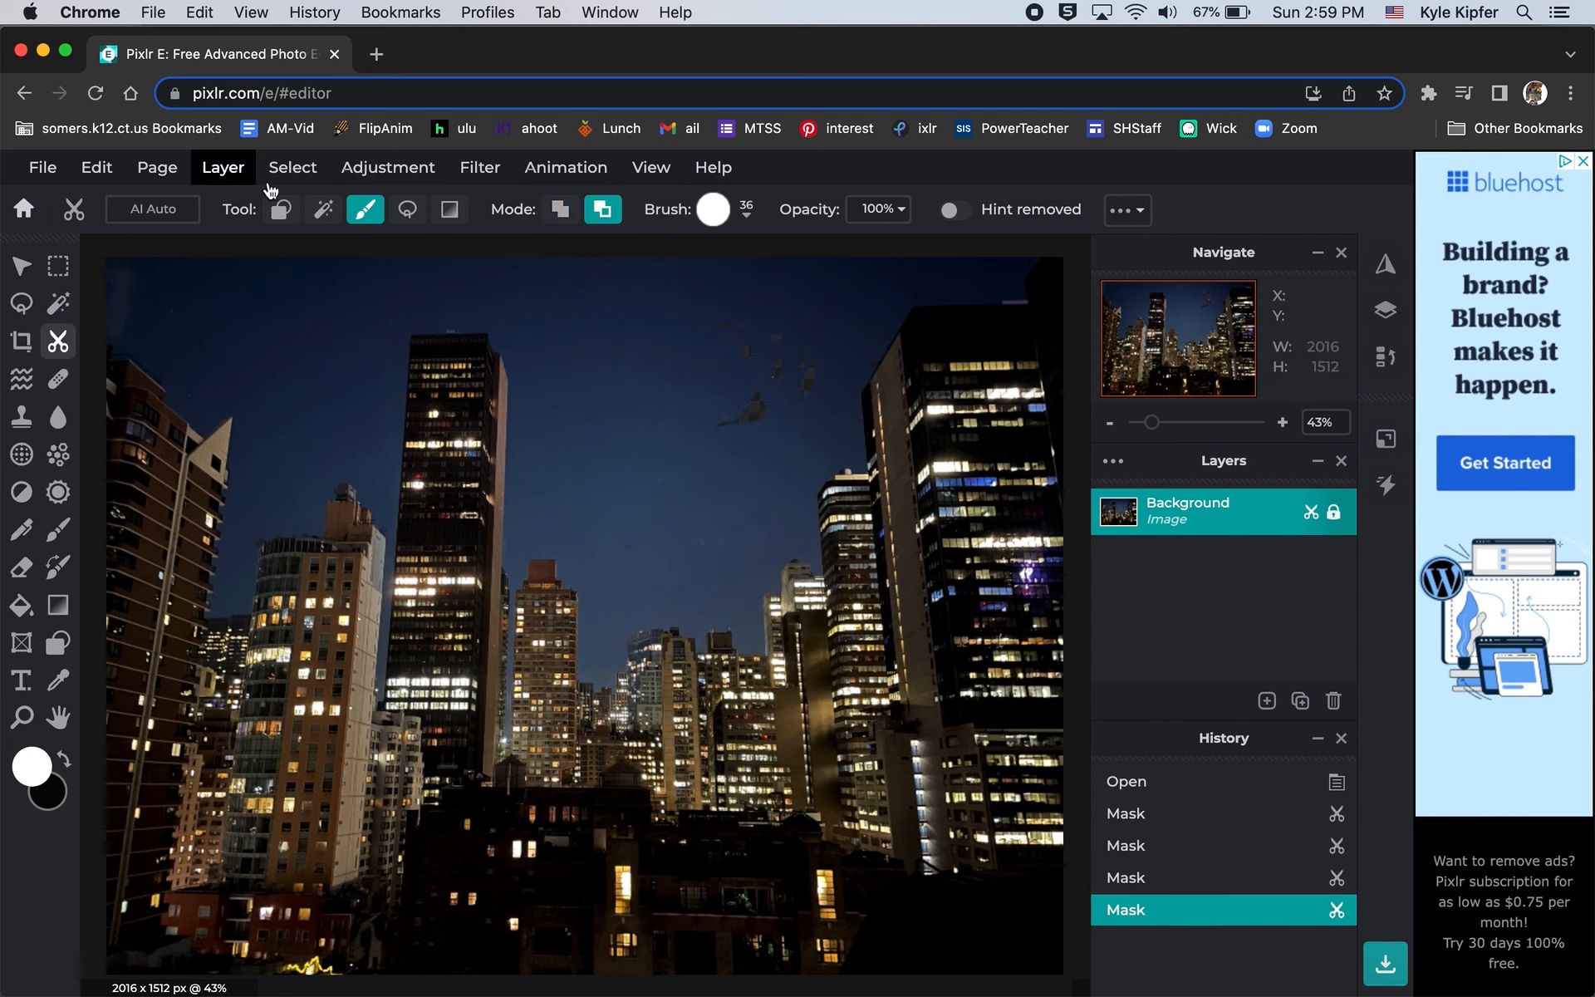
click(324, 211)
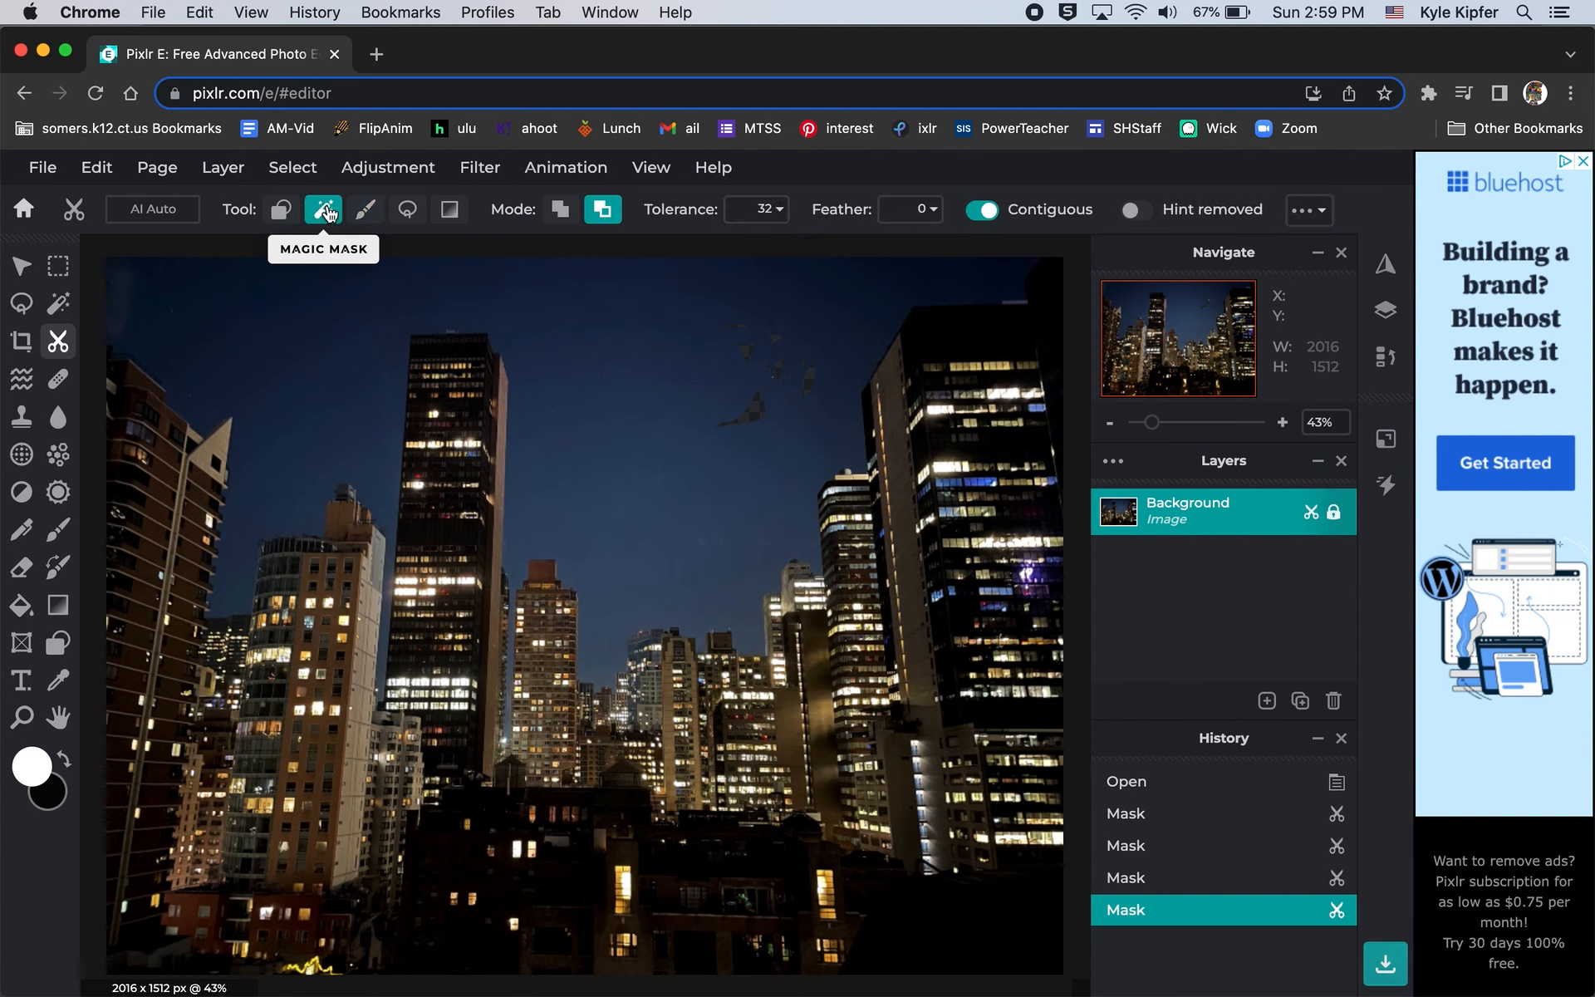
click(303, 316)
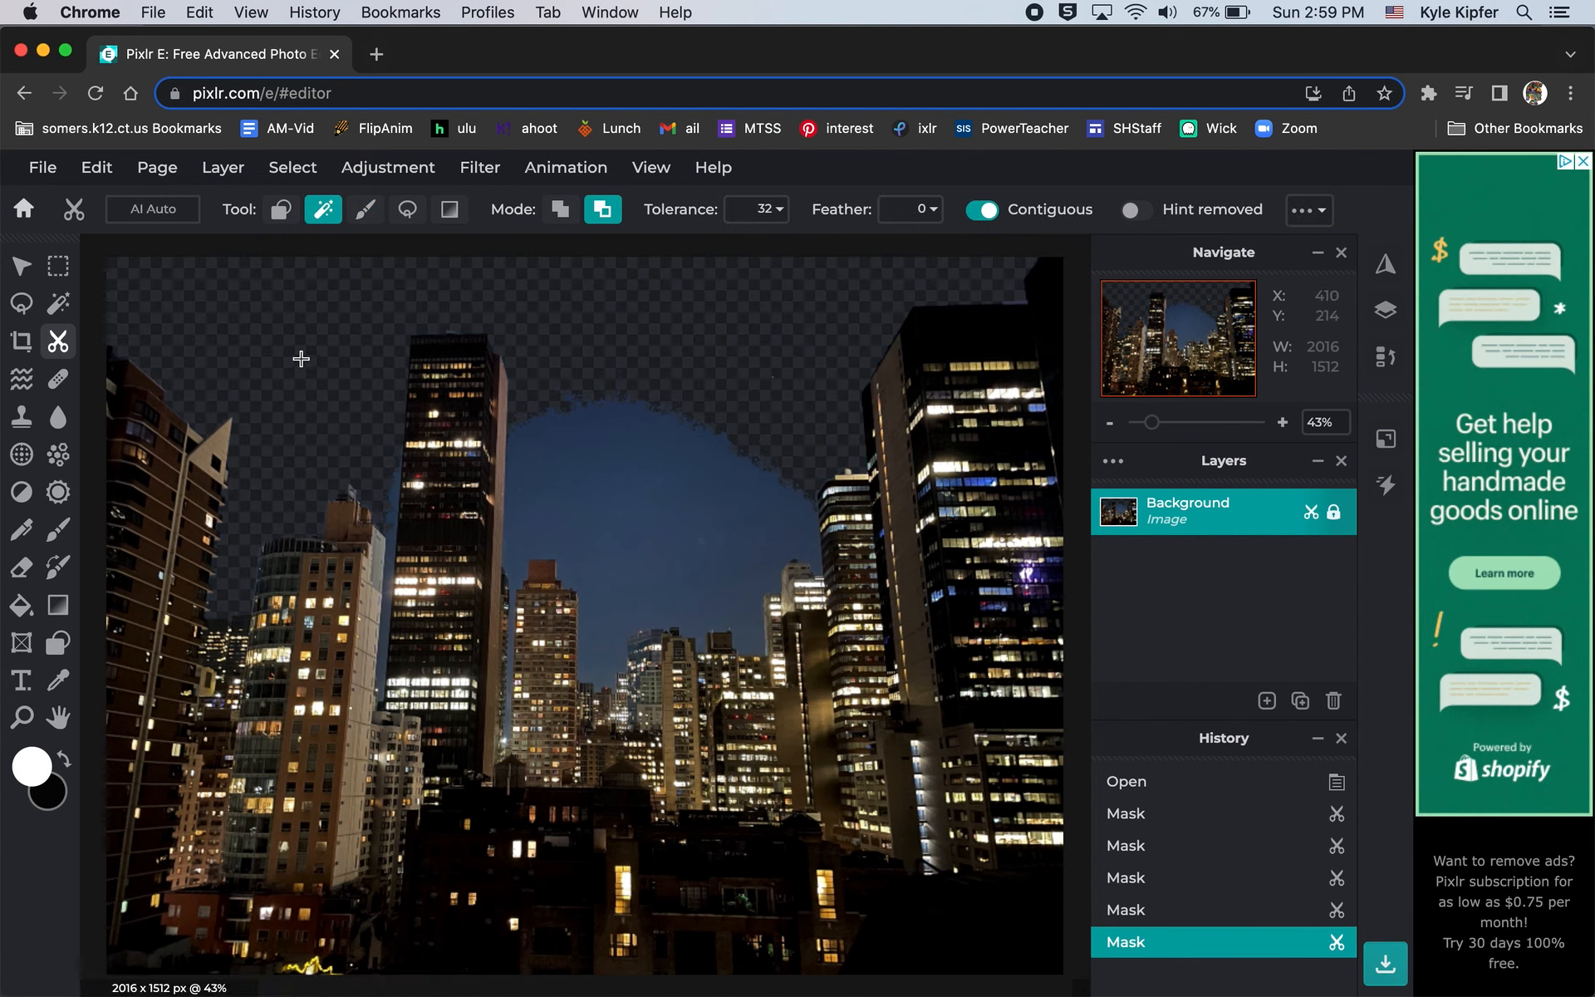
click(609, 465)
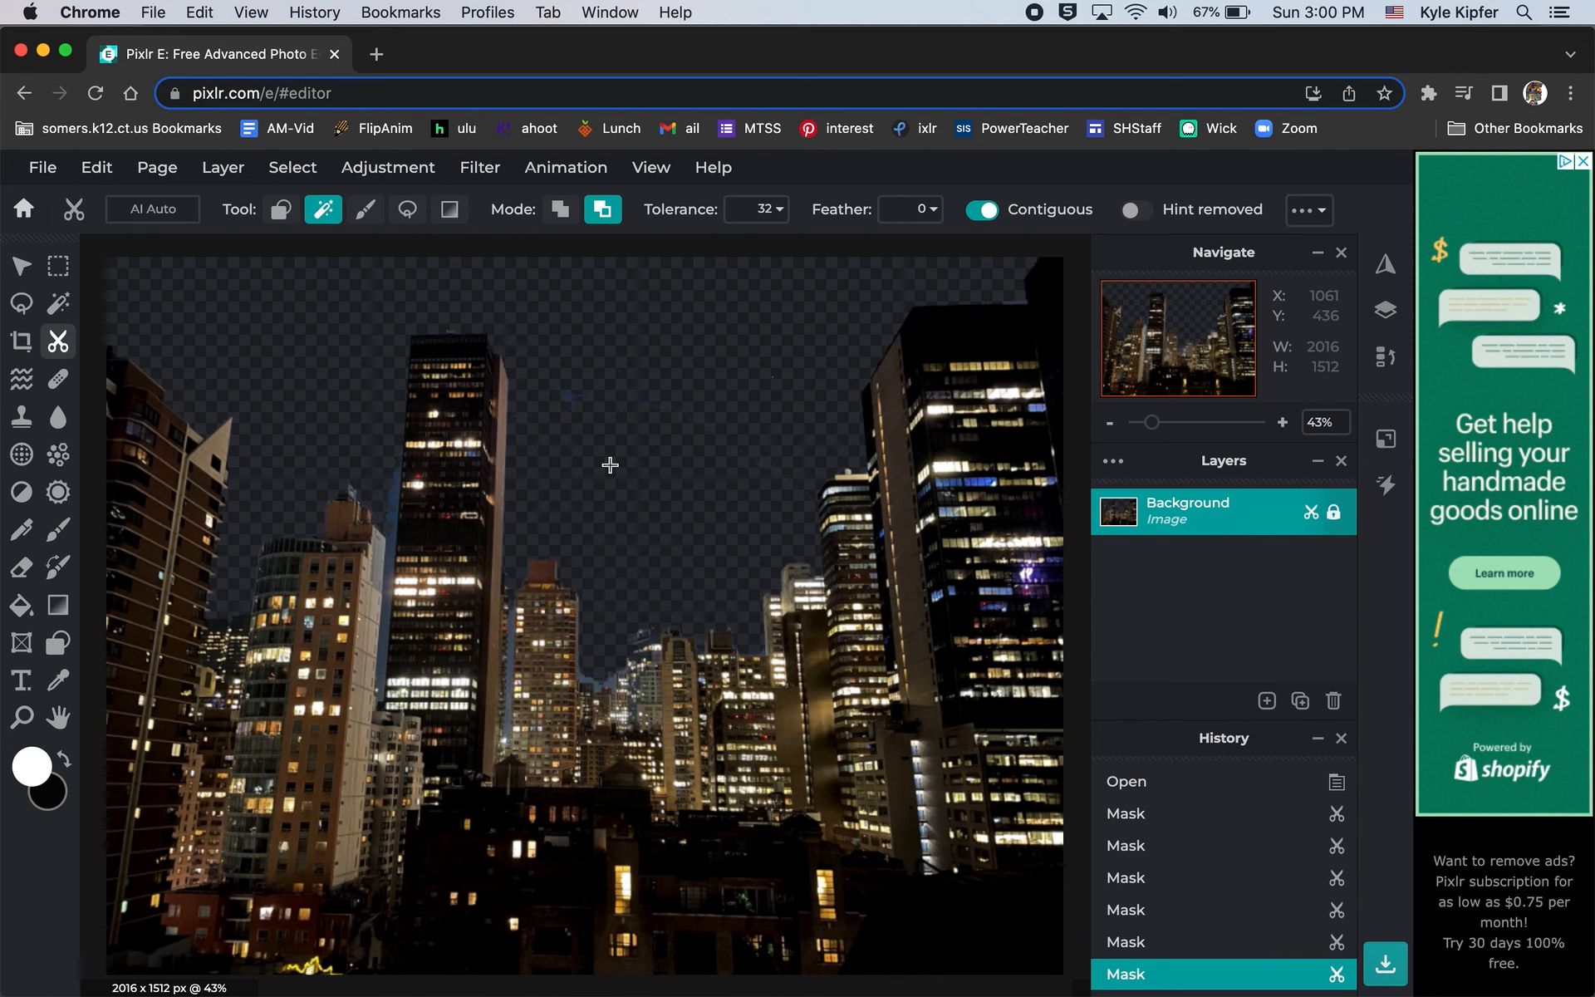
click(391, 507)
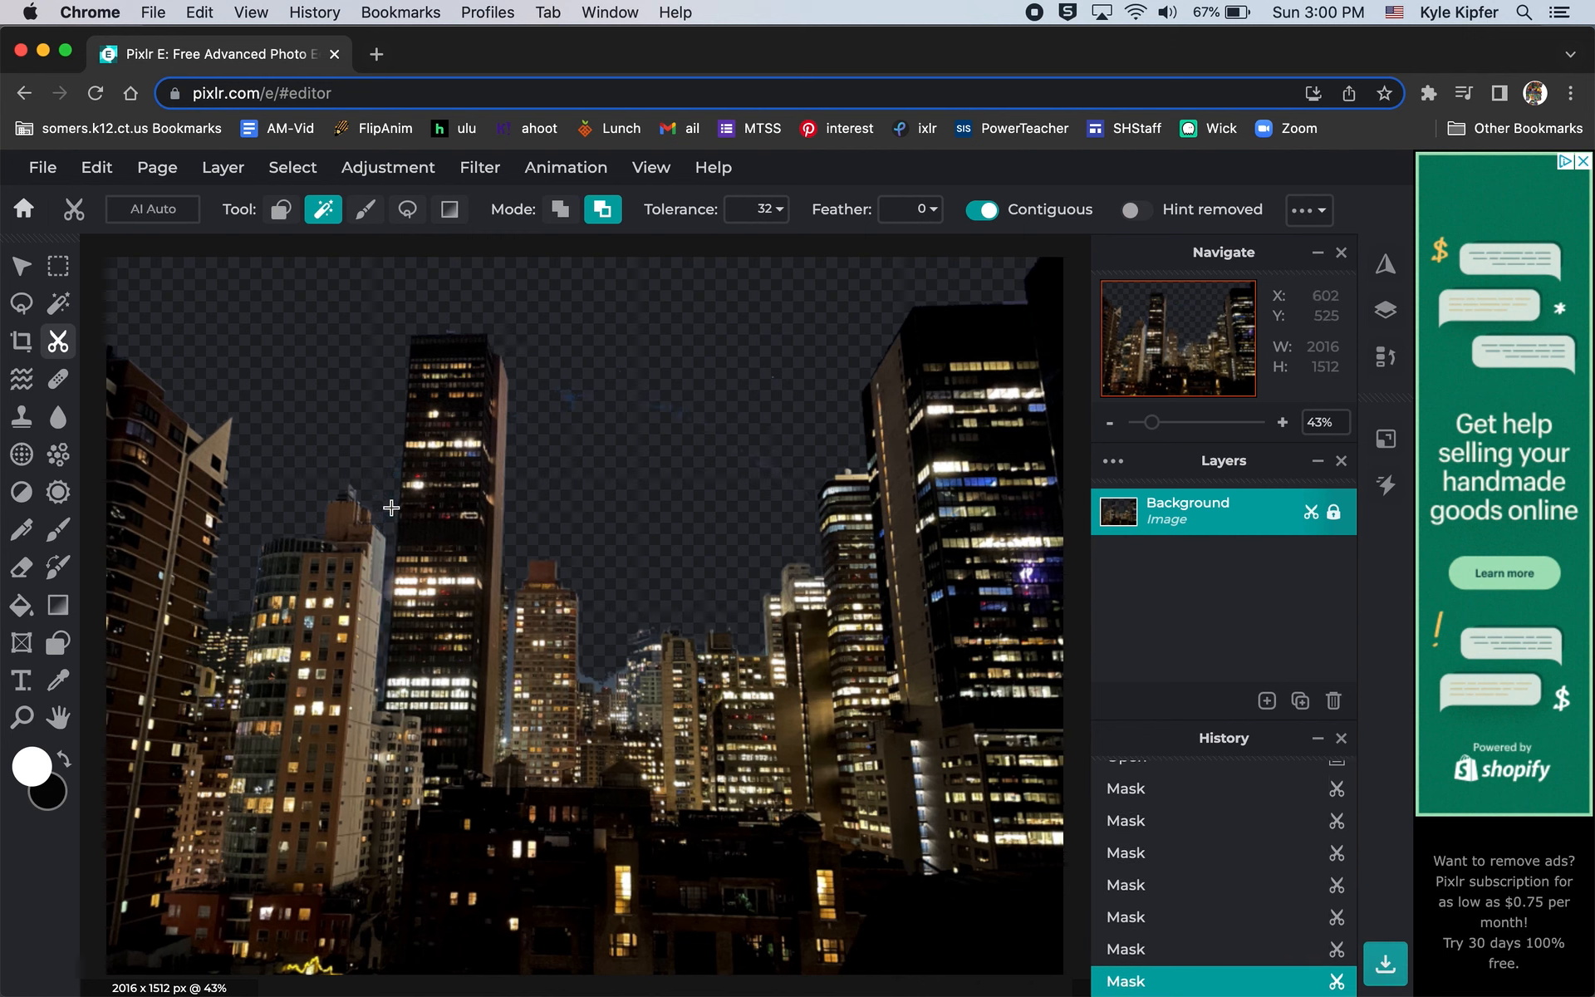
click(512, 652)
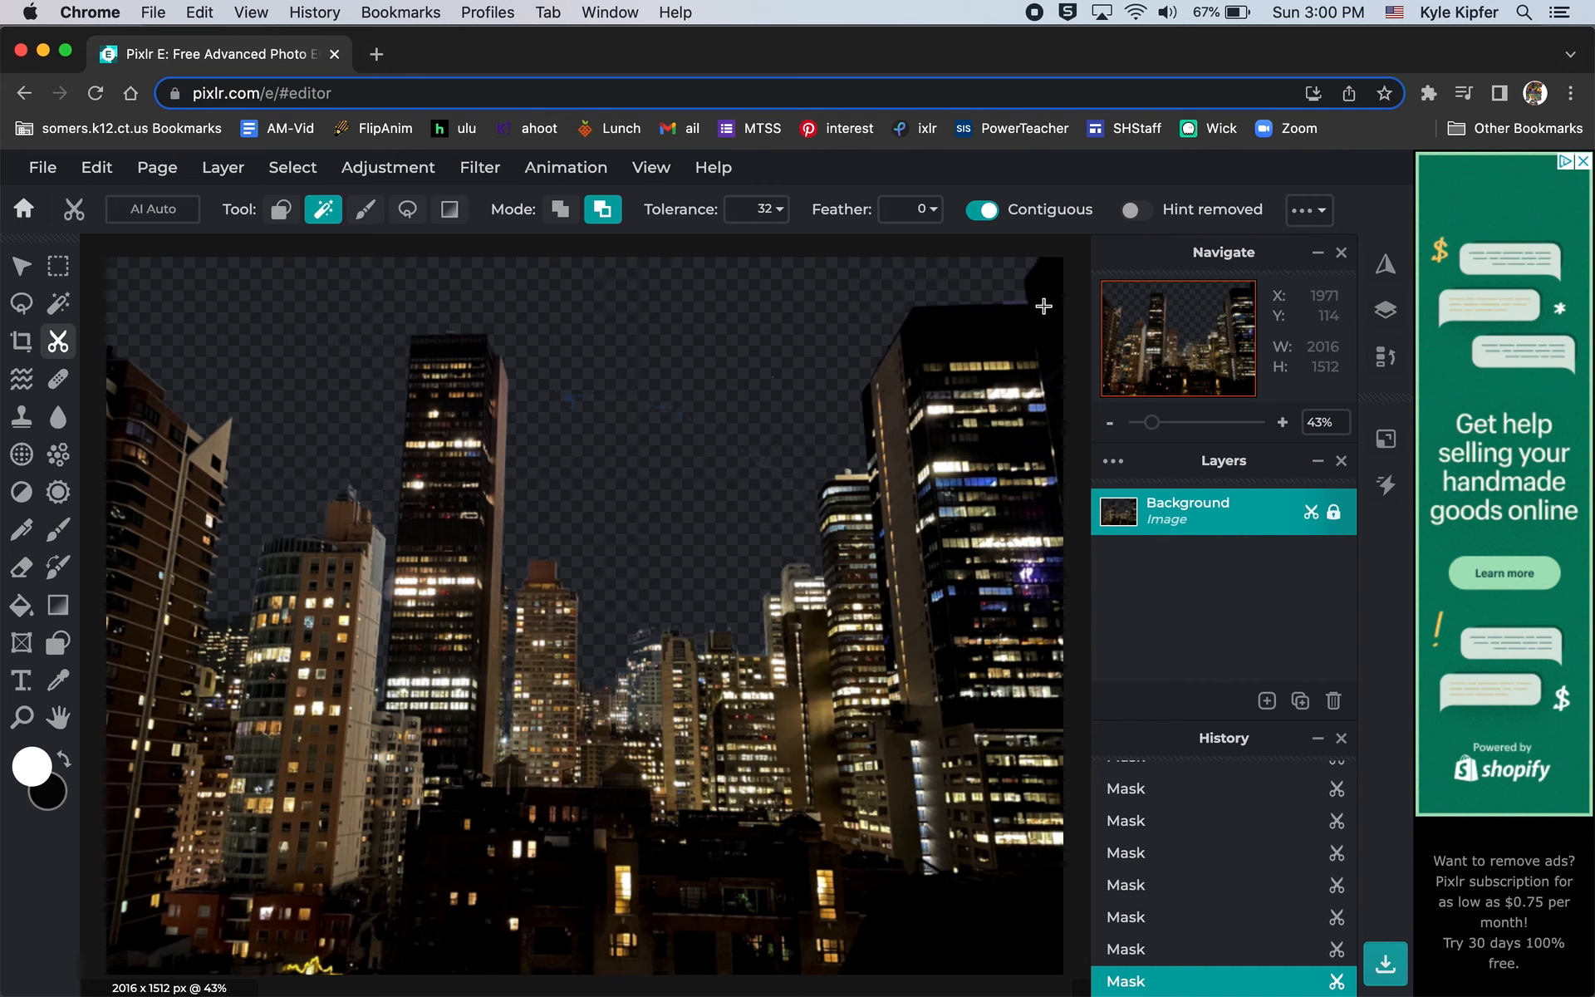
scroll(549, 646, down, 5)
scroll(549, 647, up, 4)
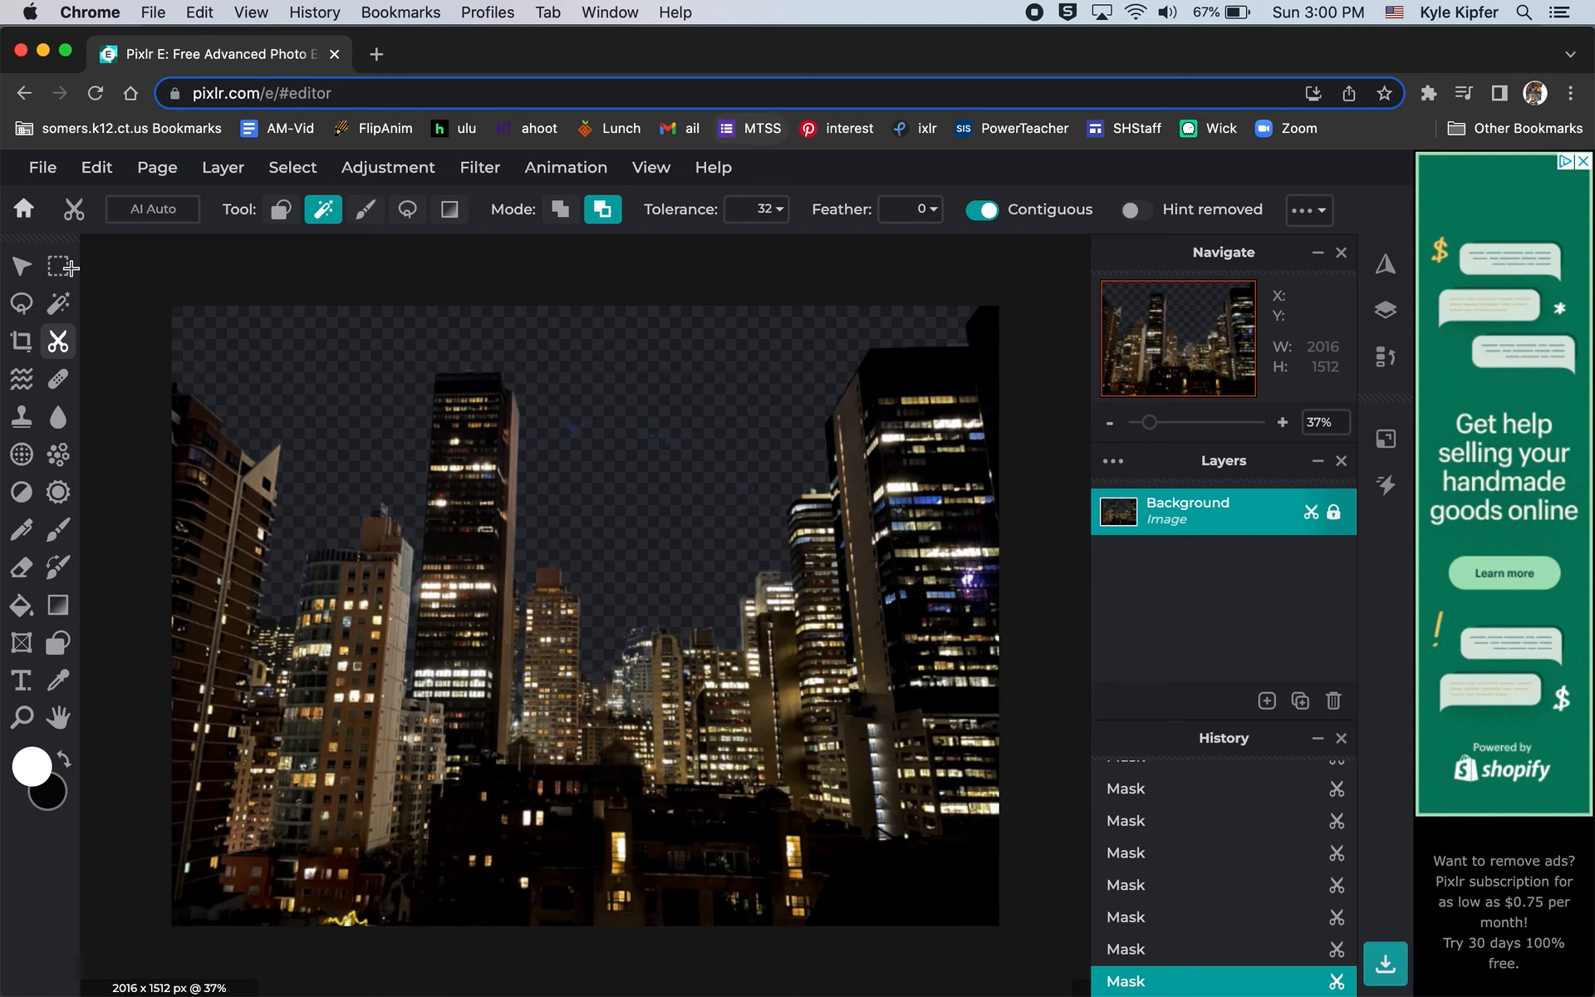
click(41, 264)
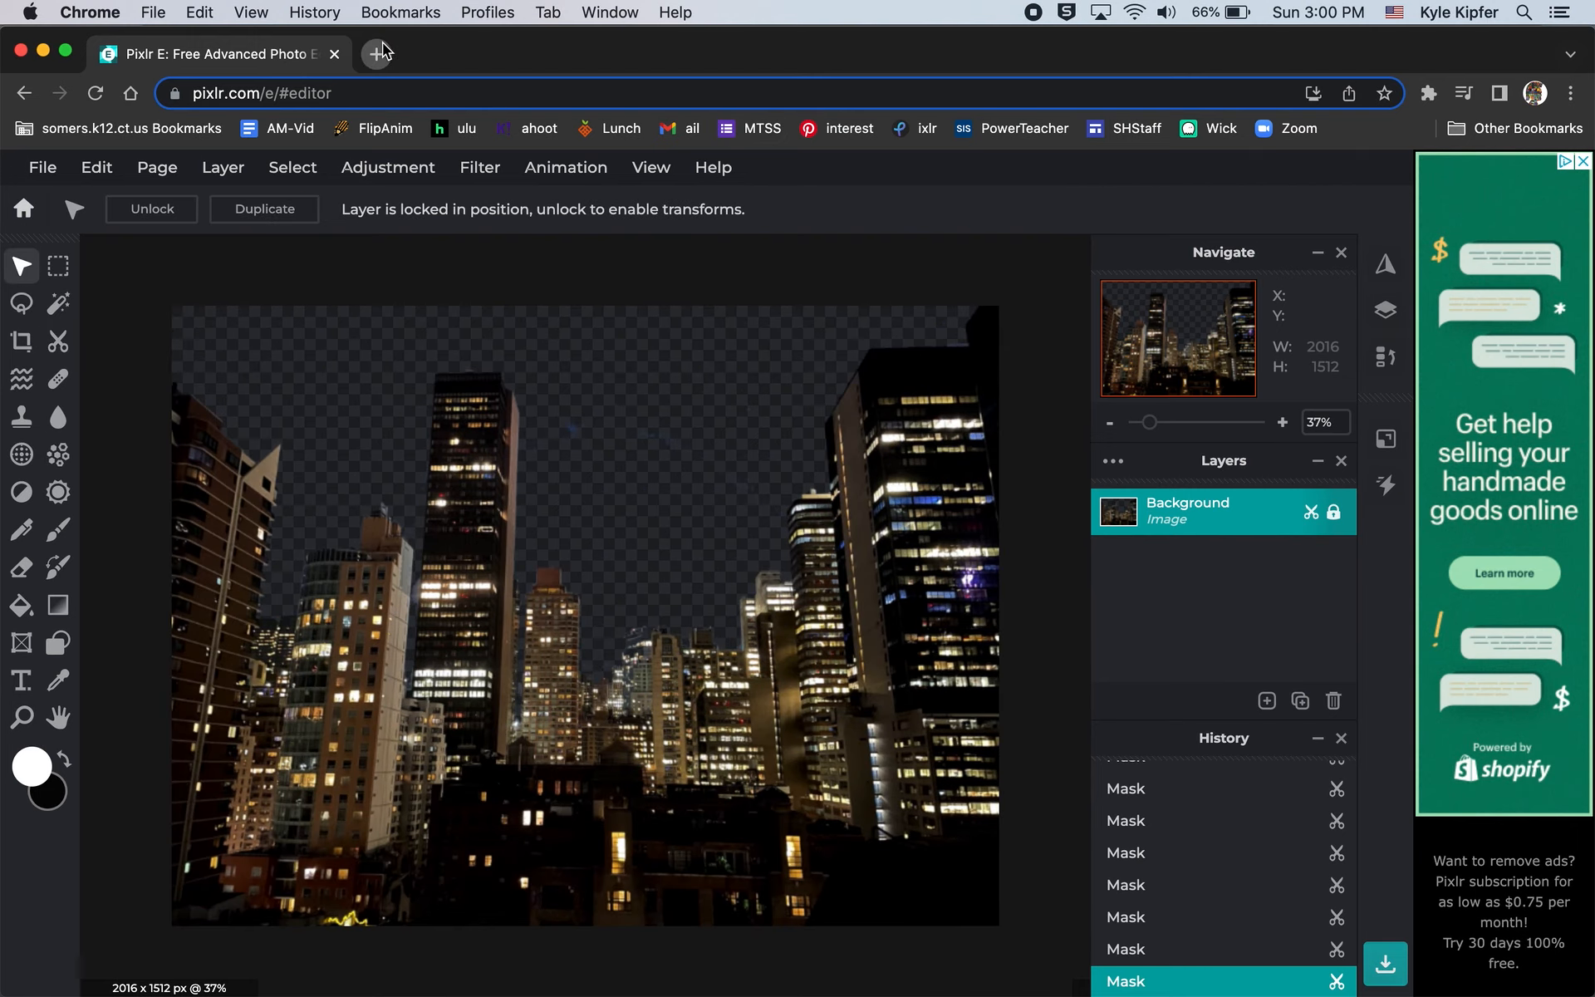
Step: Search Google Images for "galaxy" in a new browser tab
click(379, 52)
text(galax)
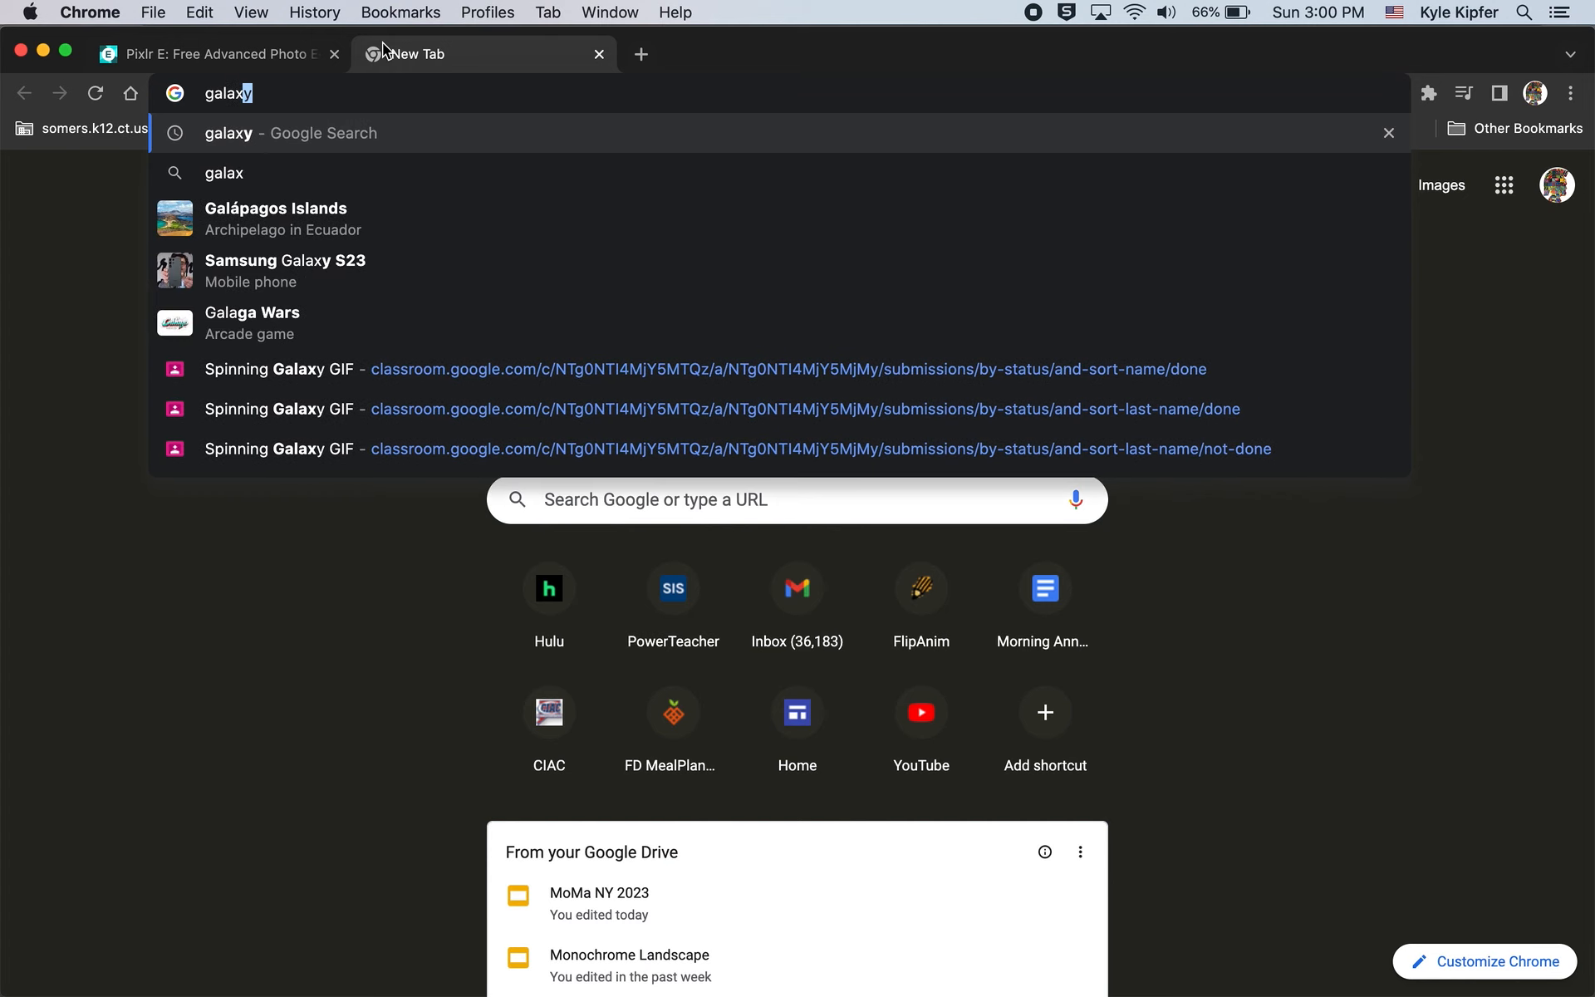
key(Return)
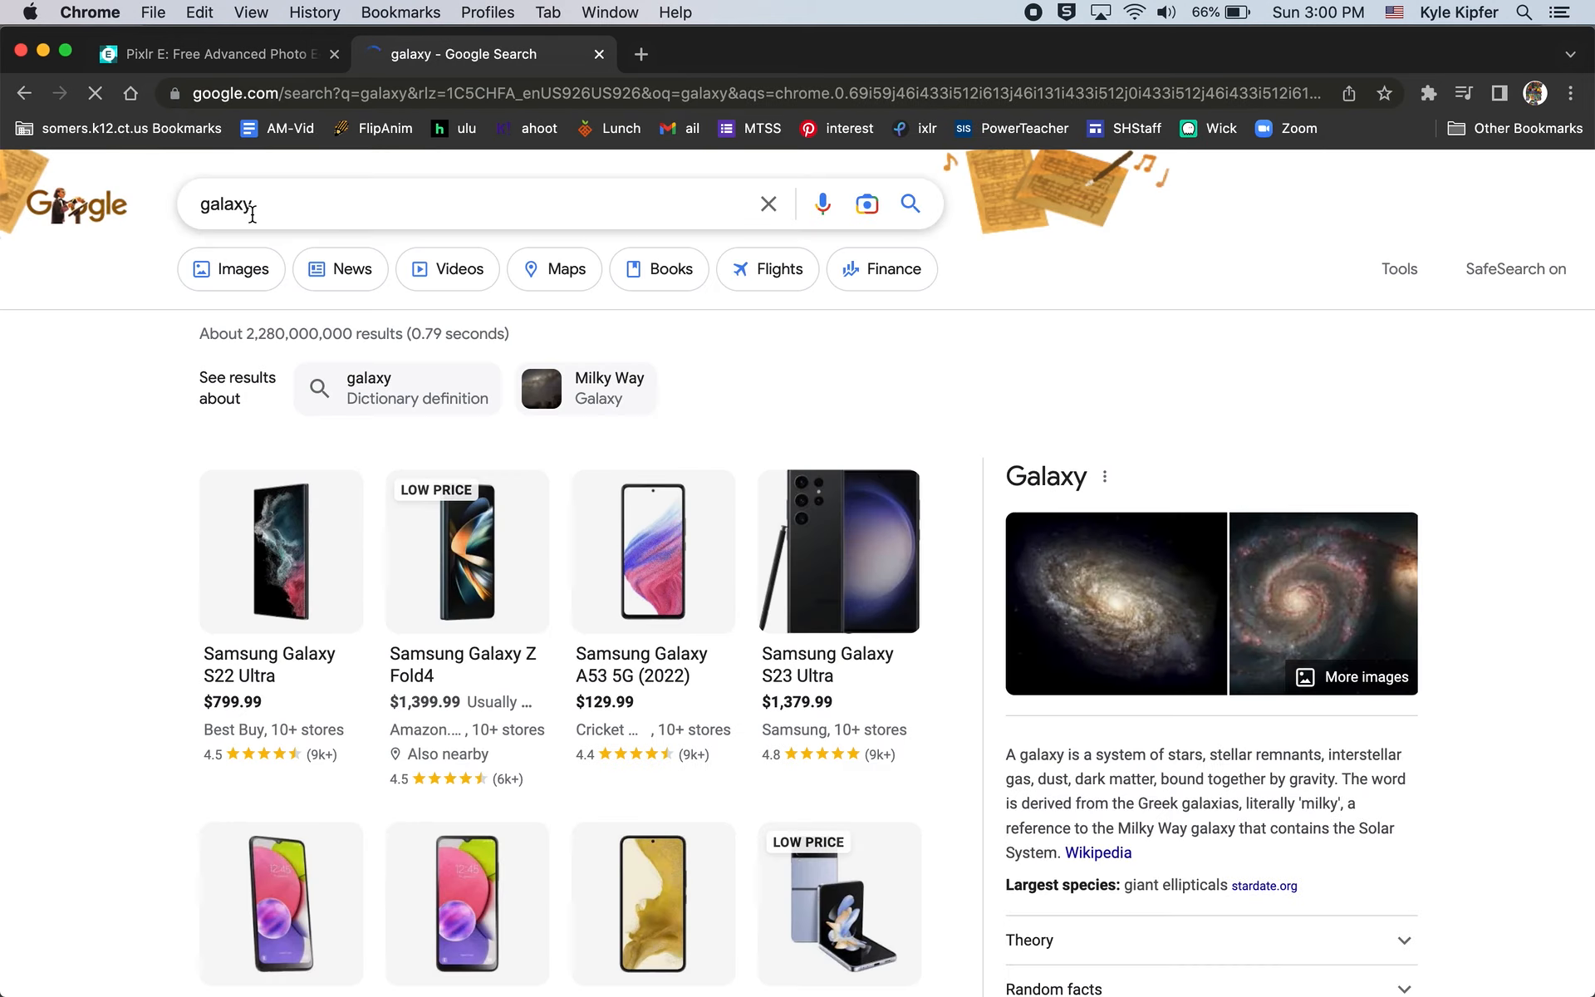
click(252, 278)
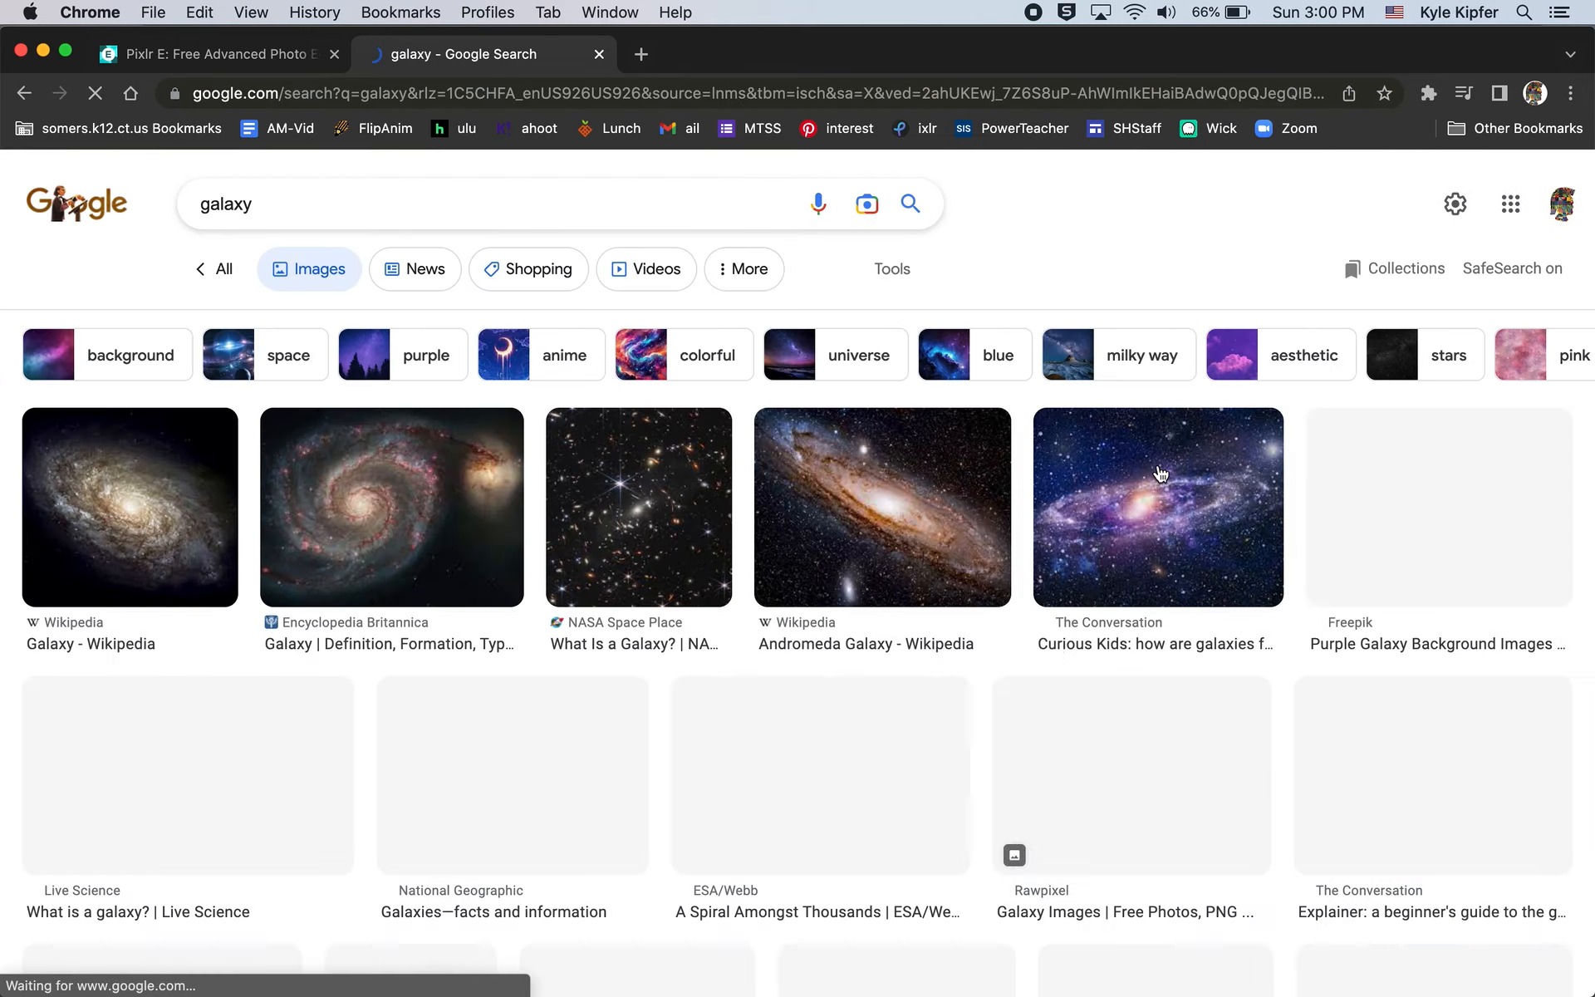
Step: Browse the galaxy image results and open the preview of Space.com's purple Whirlpool Galaxy picture
scroll(767, 580, down, 5)
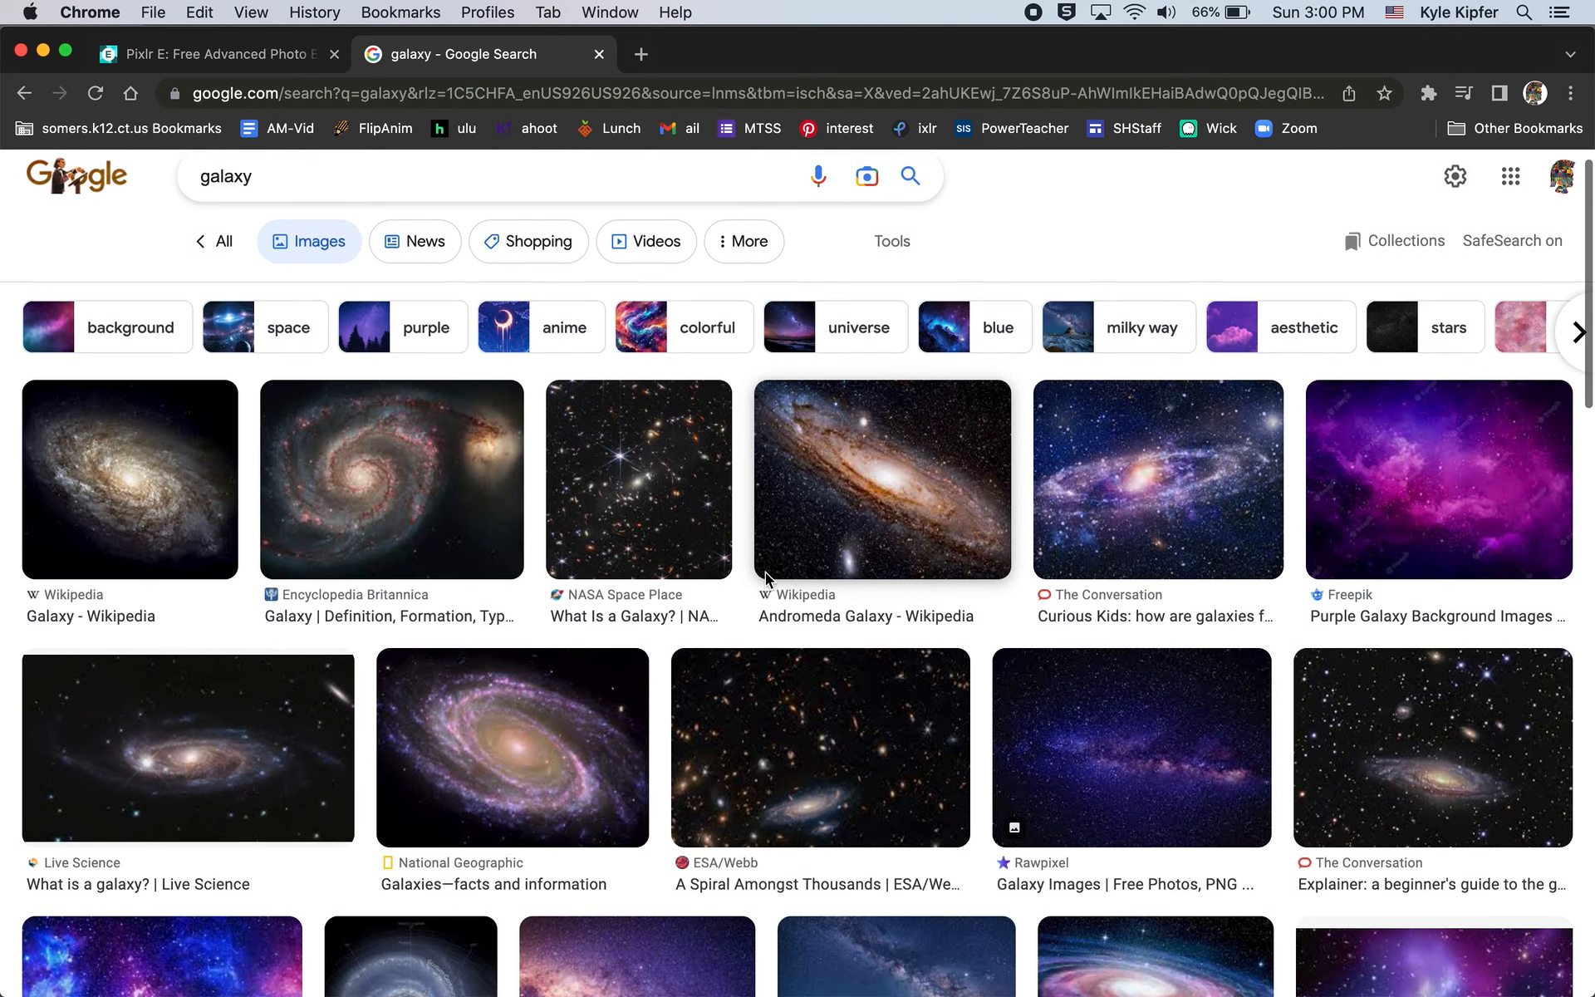
scroll(767, 580, down, 7)
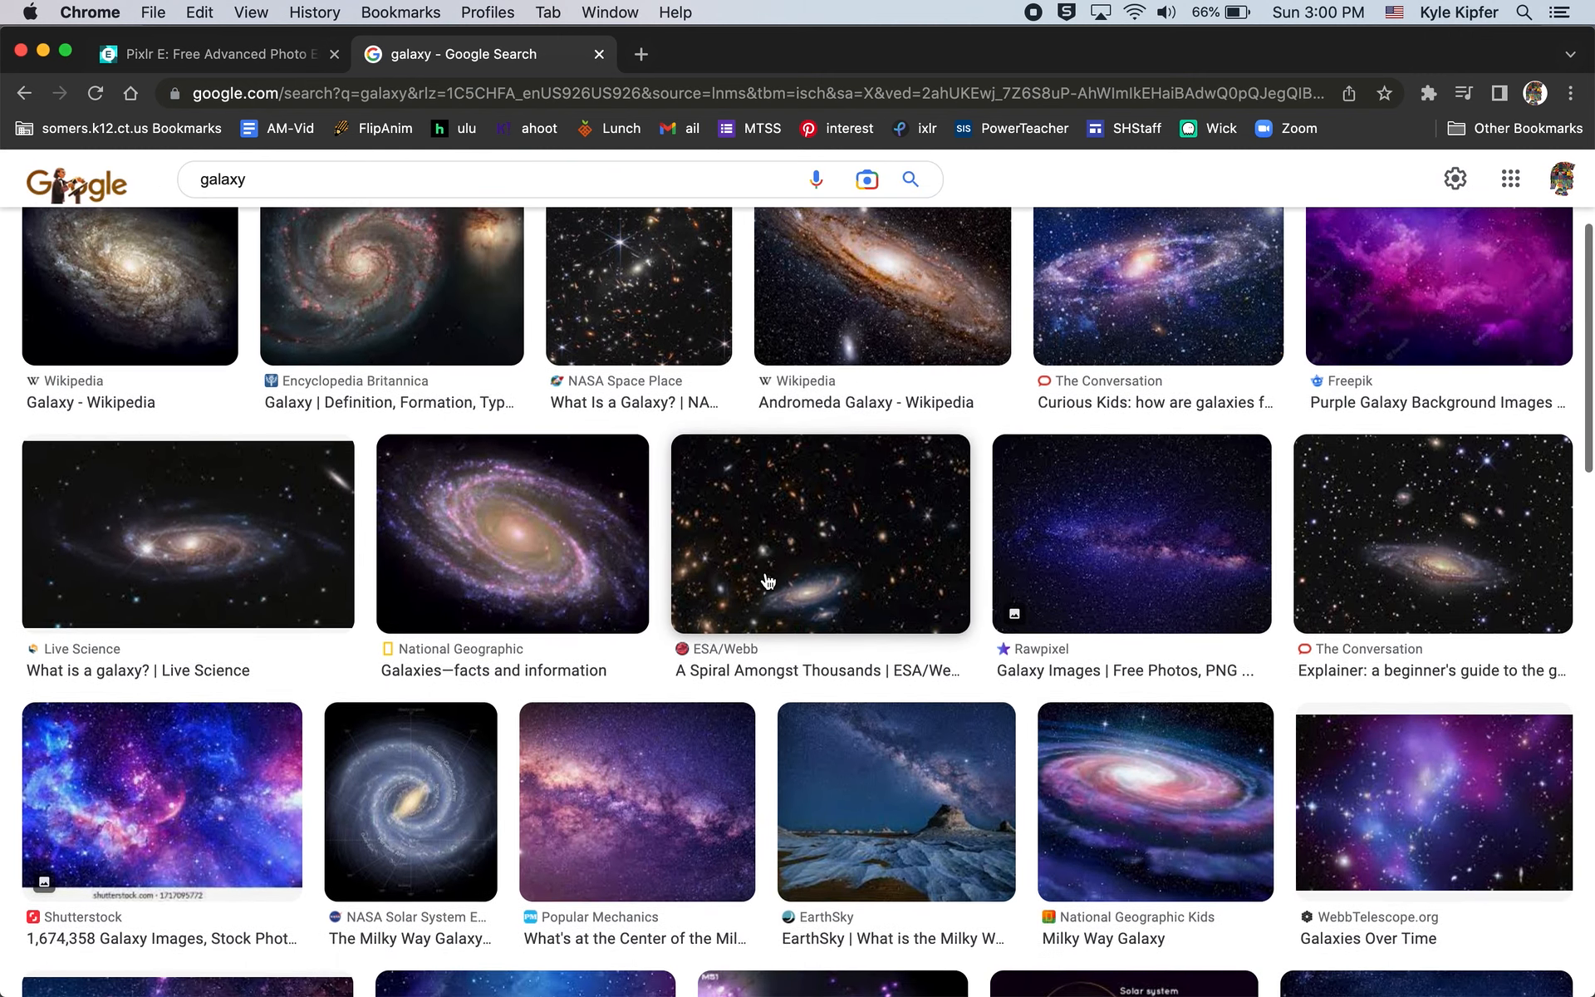
scroll(765, 571, down, 12)
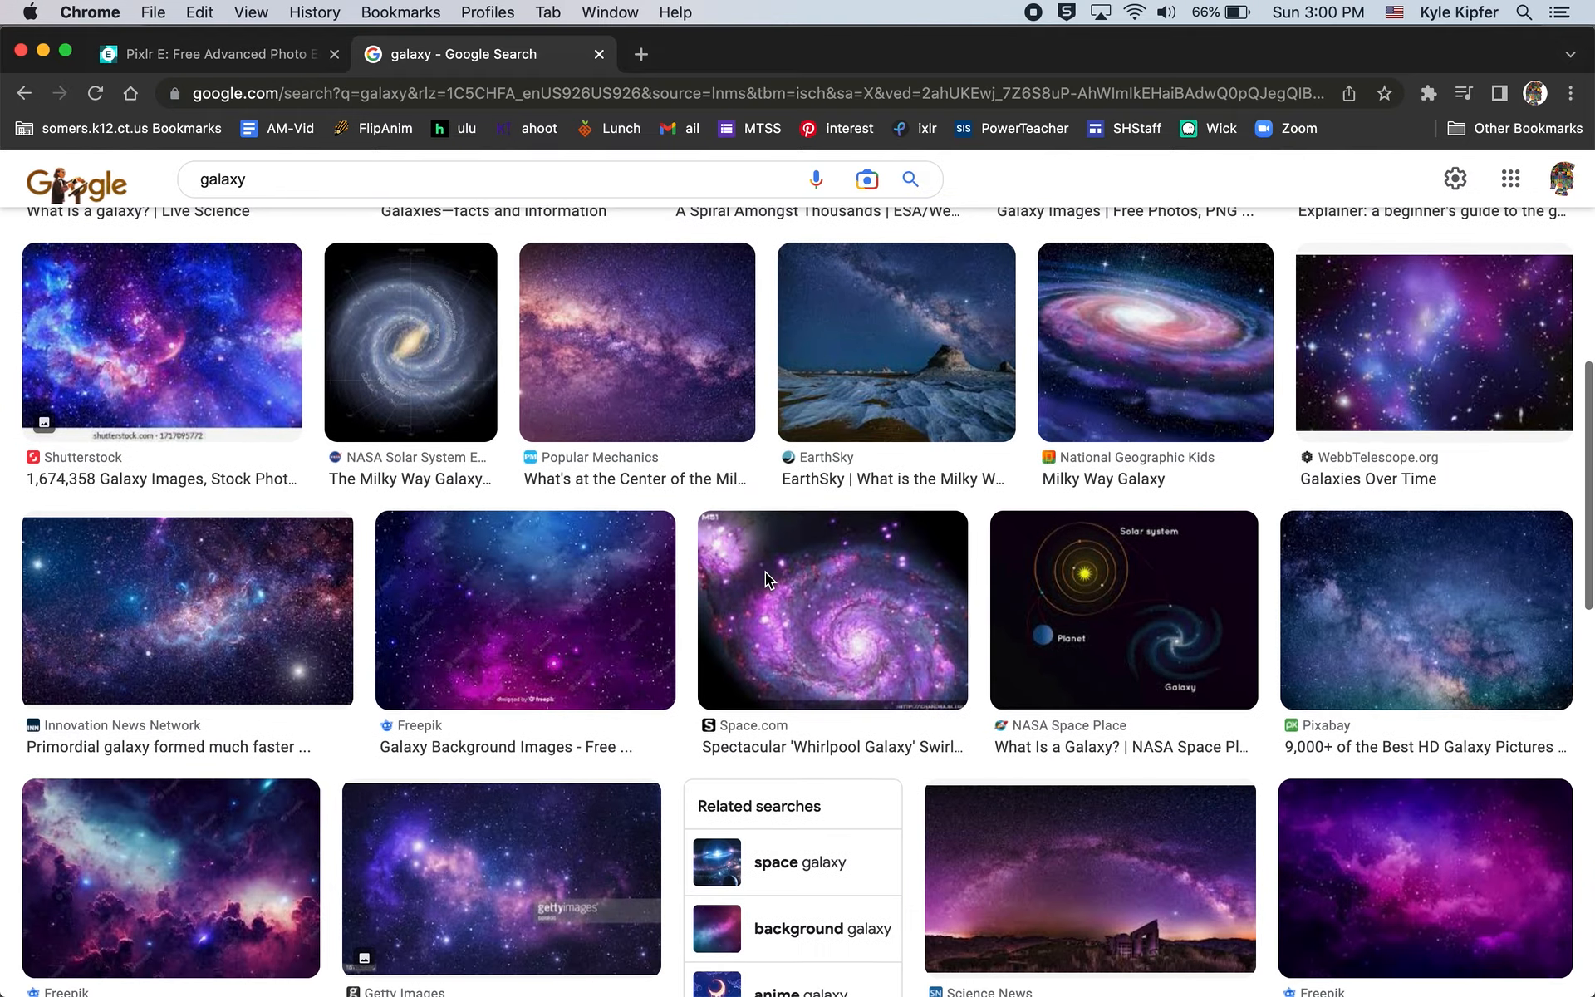
scroll(765, 579, down, 13)
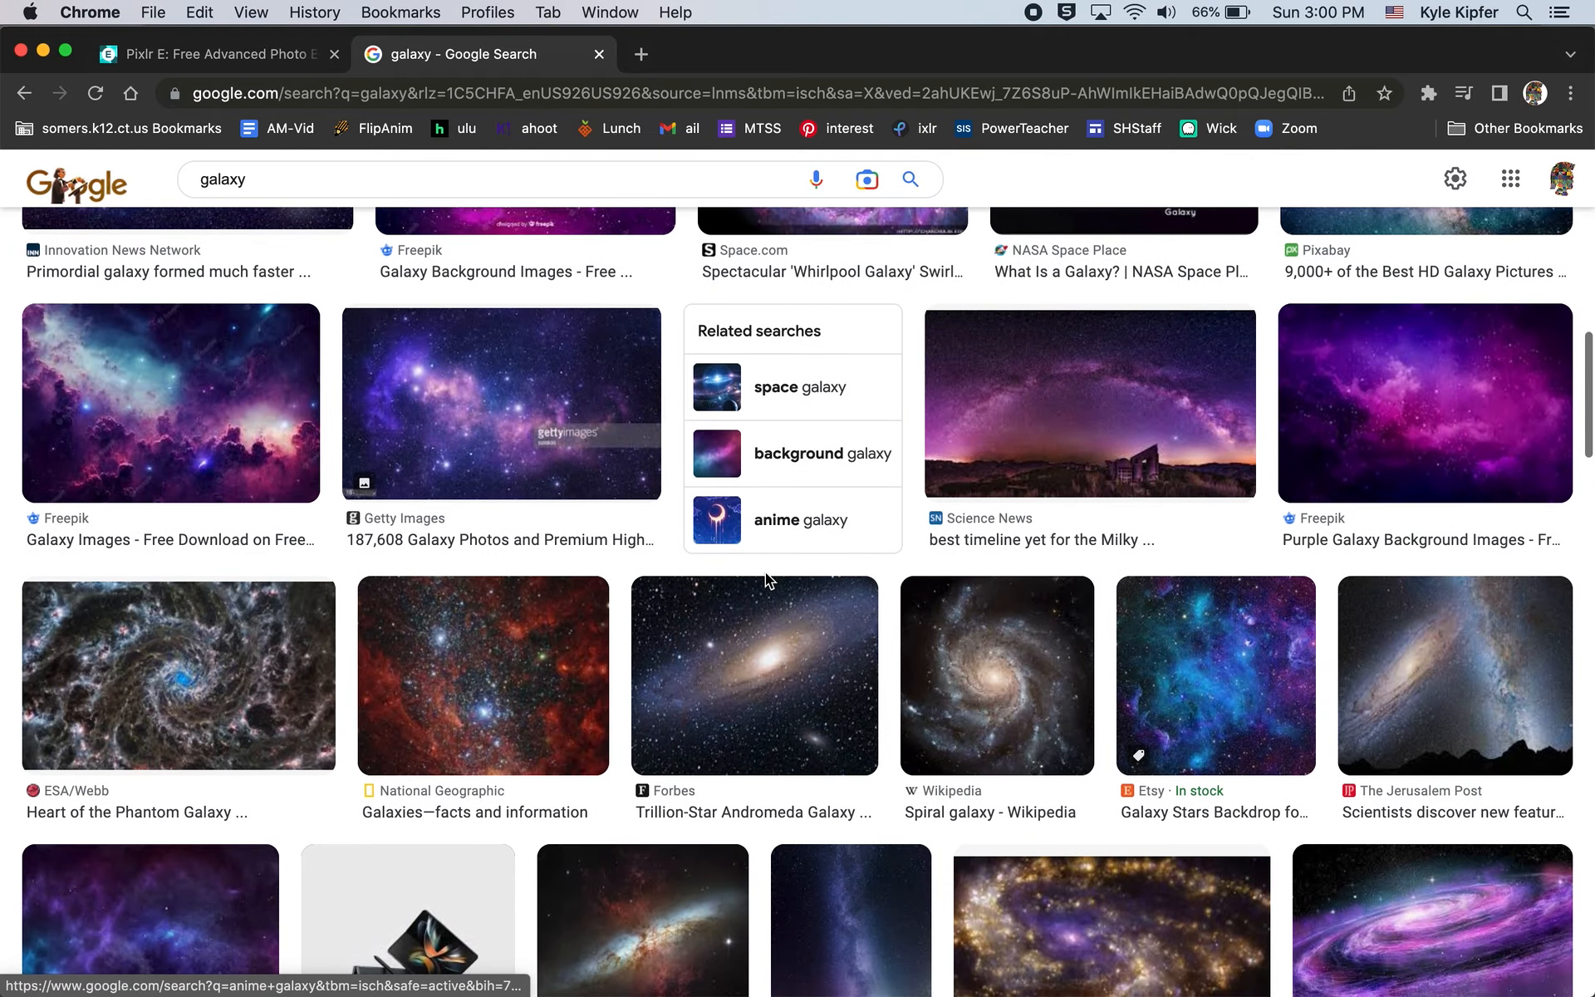
scroll(765, 580, up, 20)
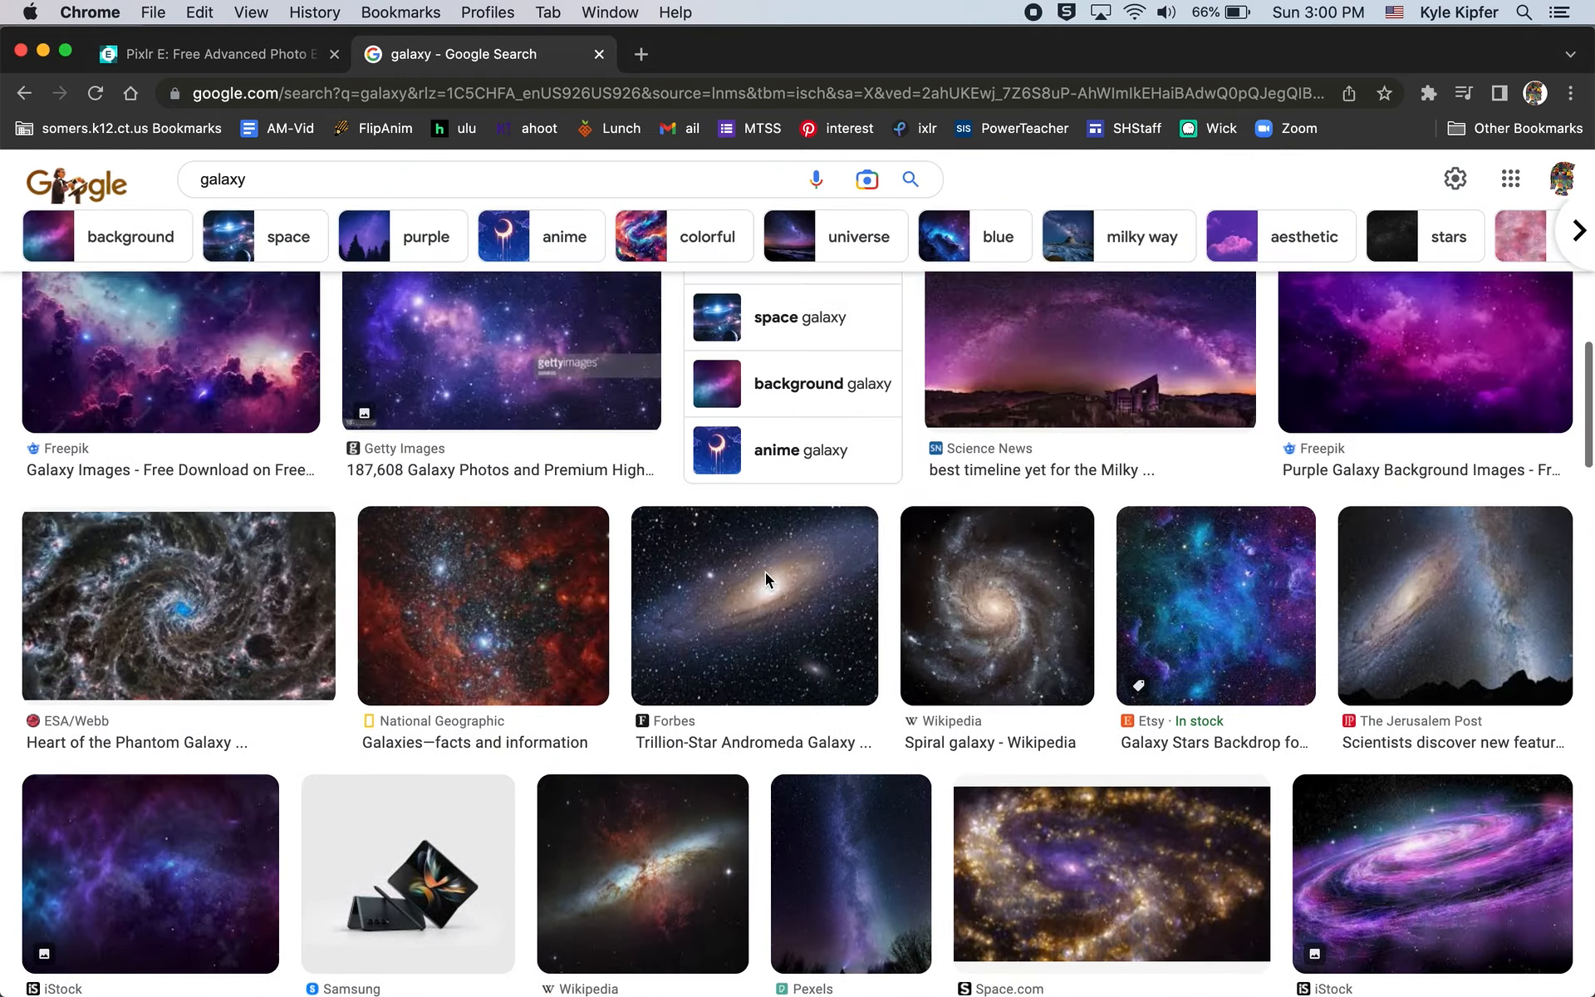
scroll(768, 580, up, 9)
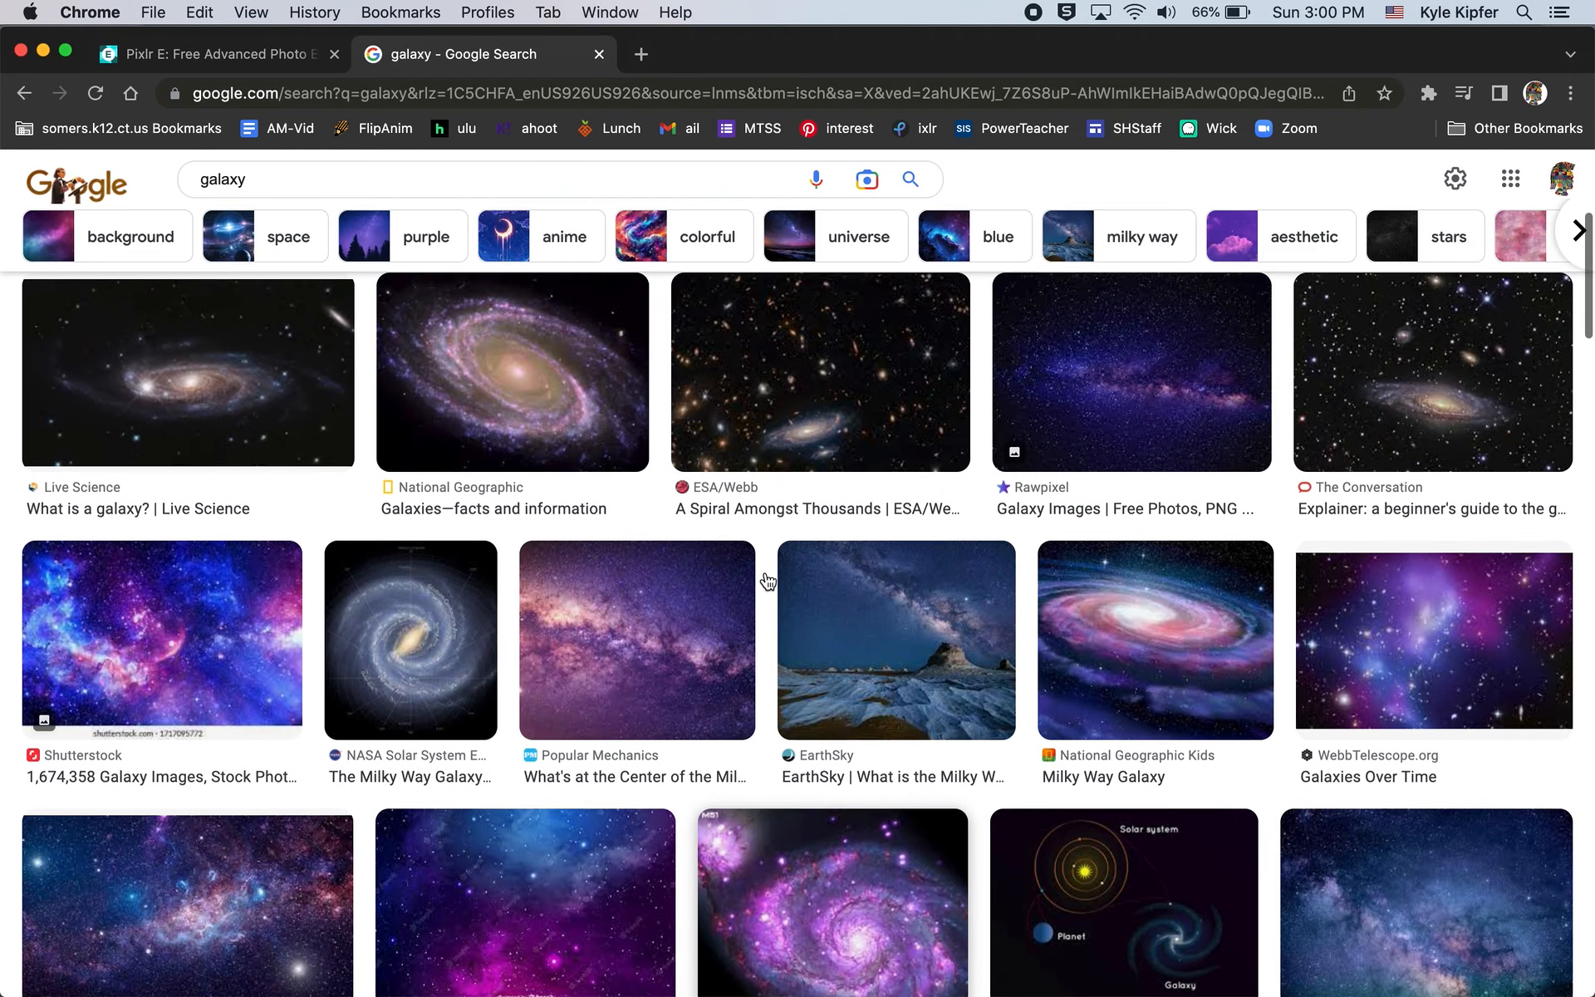
scroll(768, 579, up, 6)
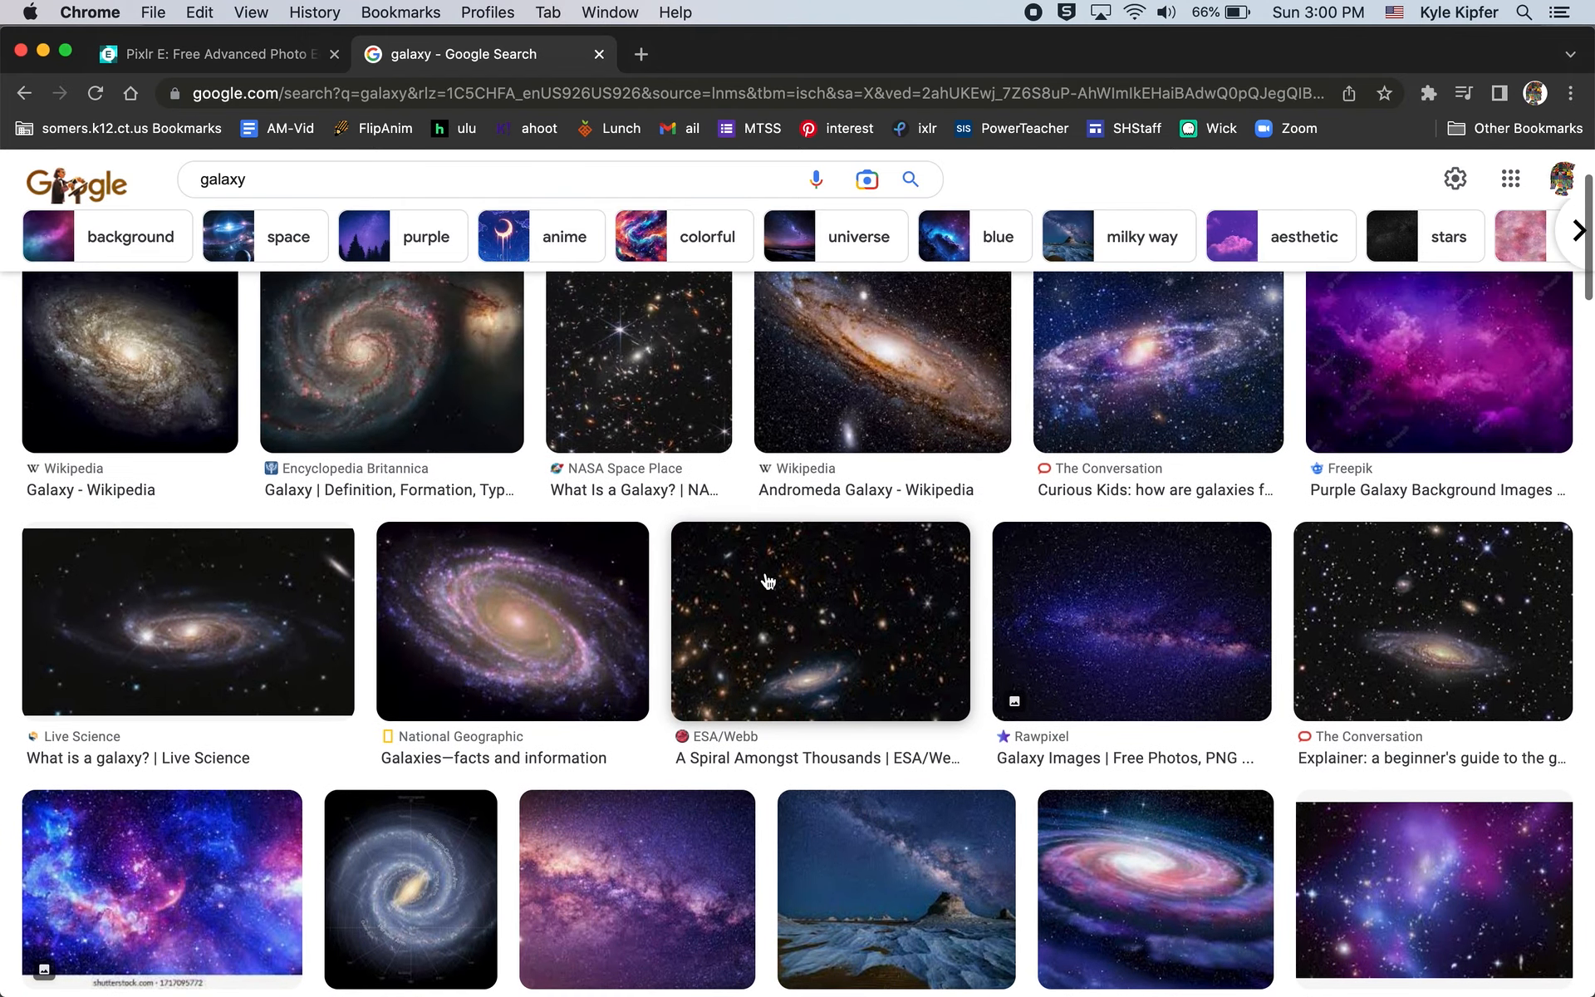
scroll(765, 579, down, 14)
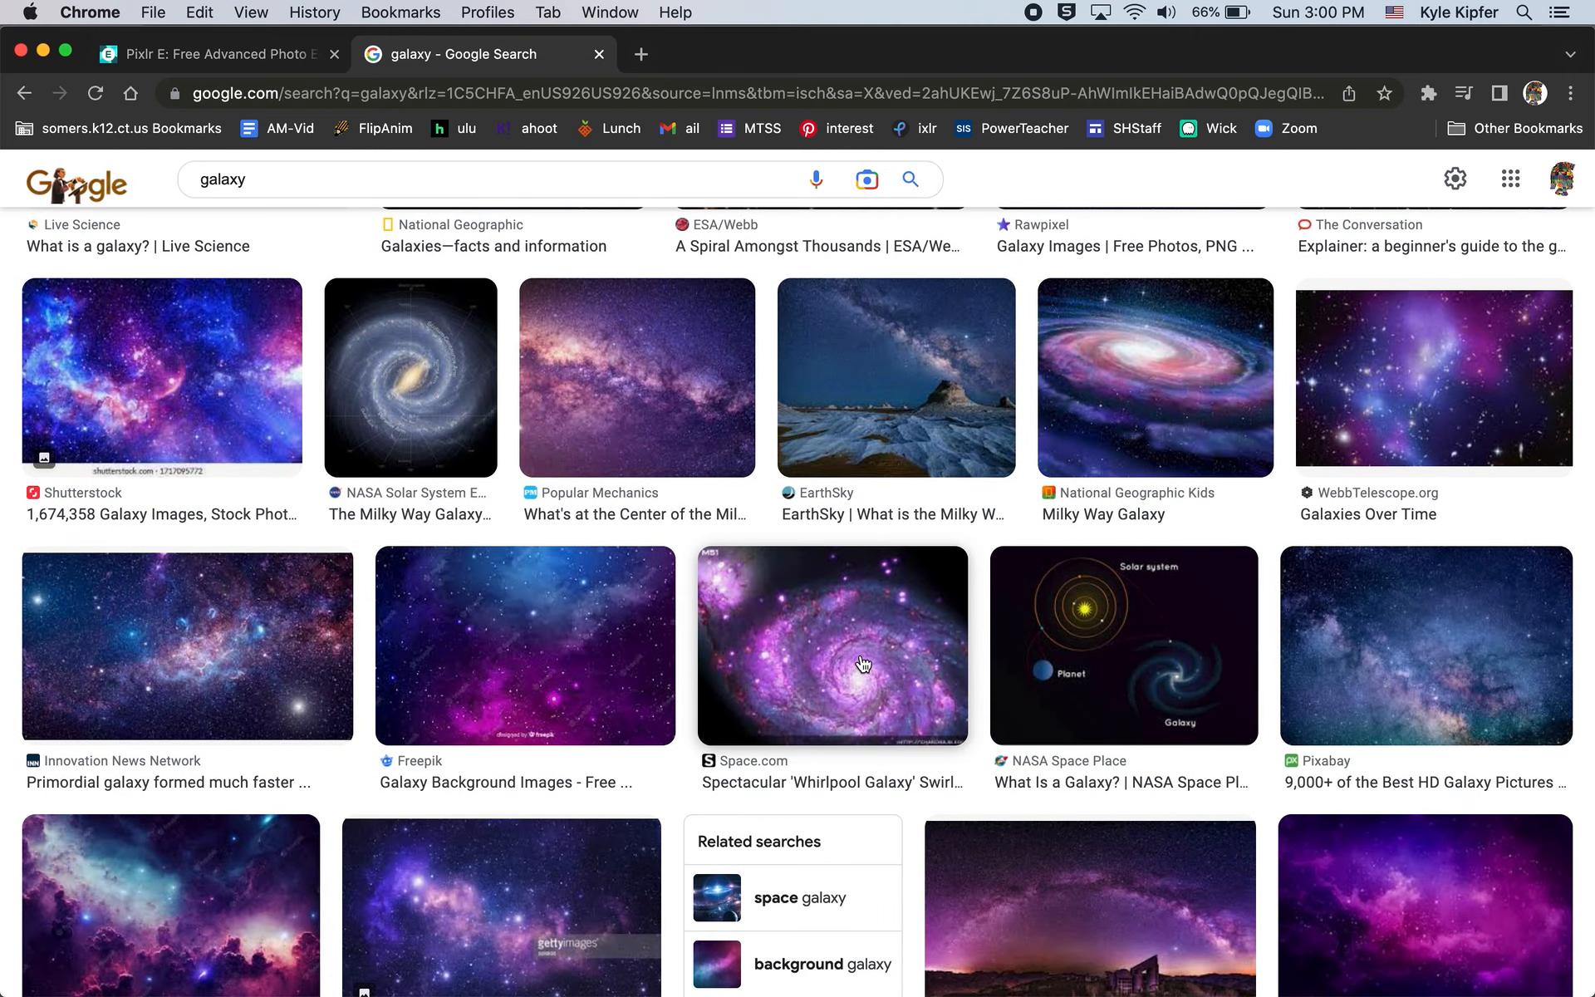
click(860, 654)
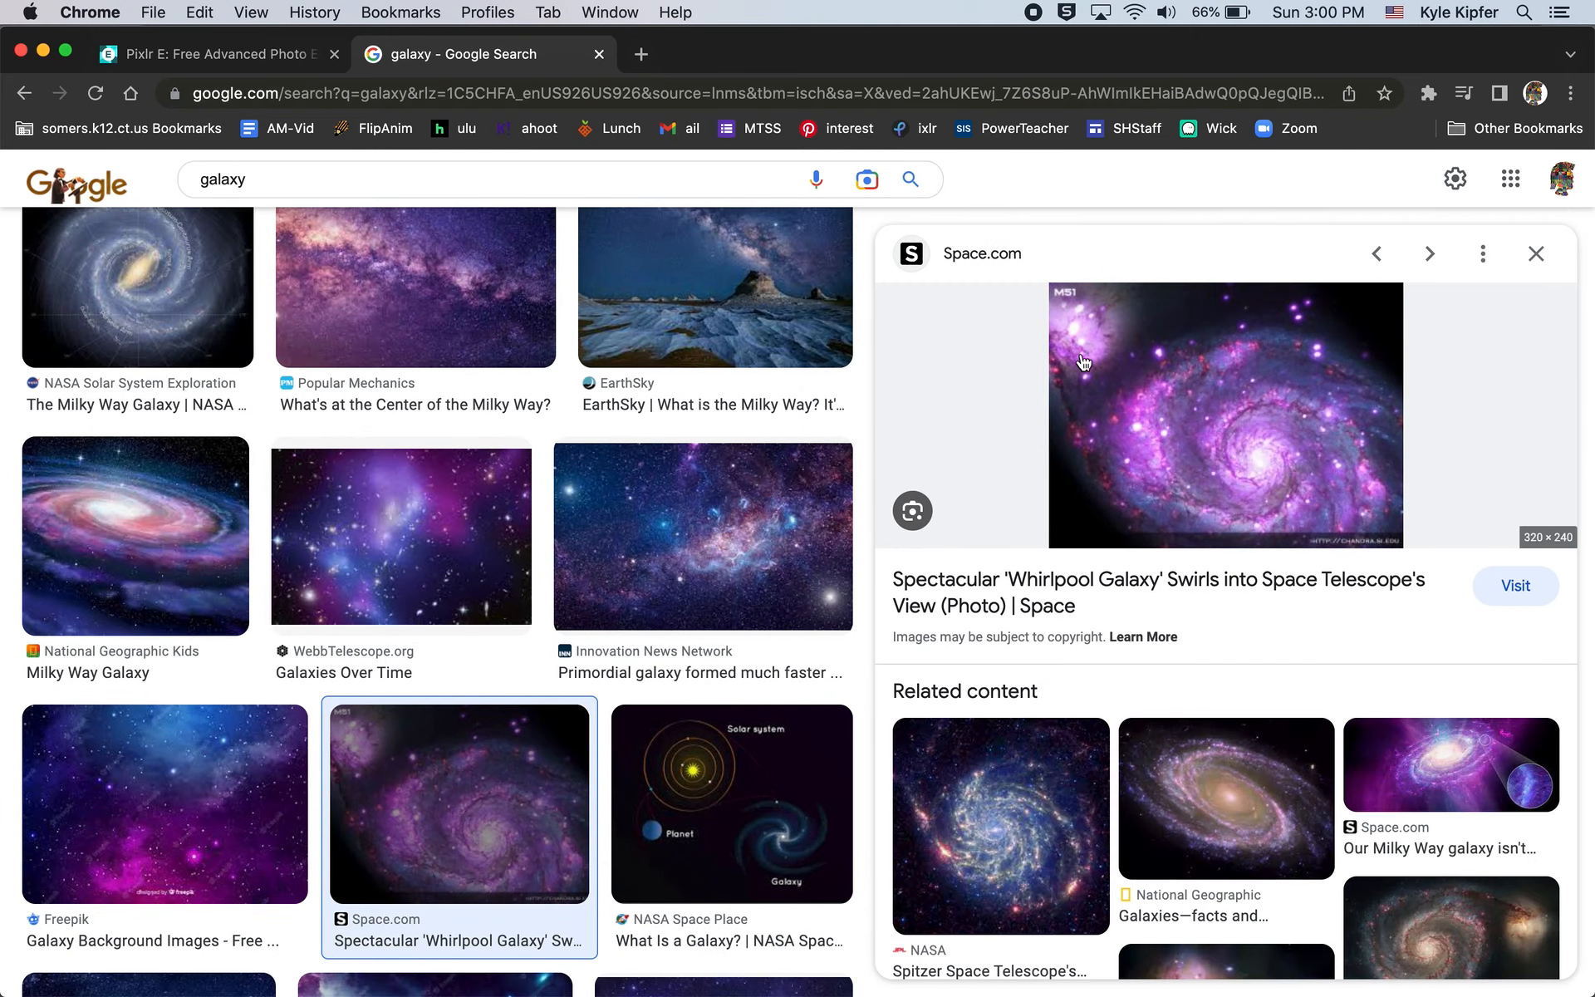
Step: Open NASA's Spitzer view of Galaxy Messier 101 from the related content and copy the image
scroll(1013, 784, down, 3)
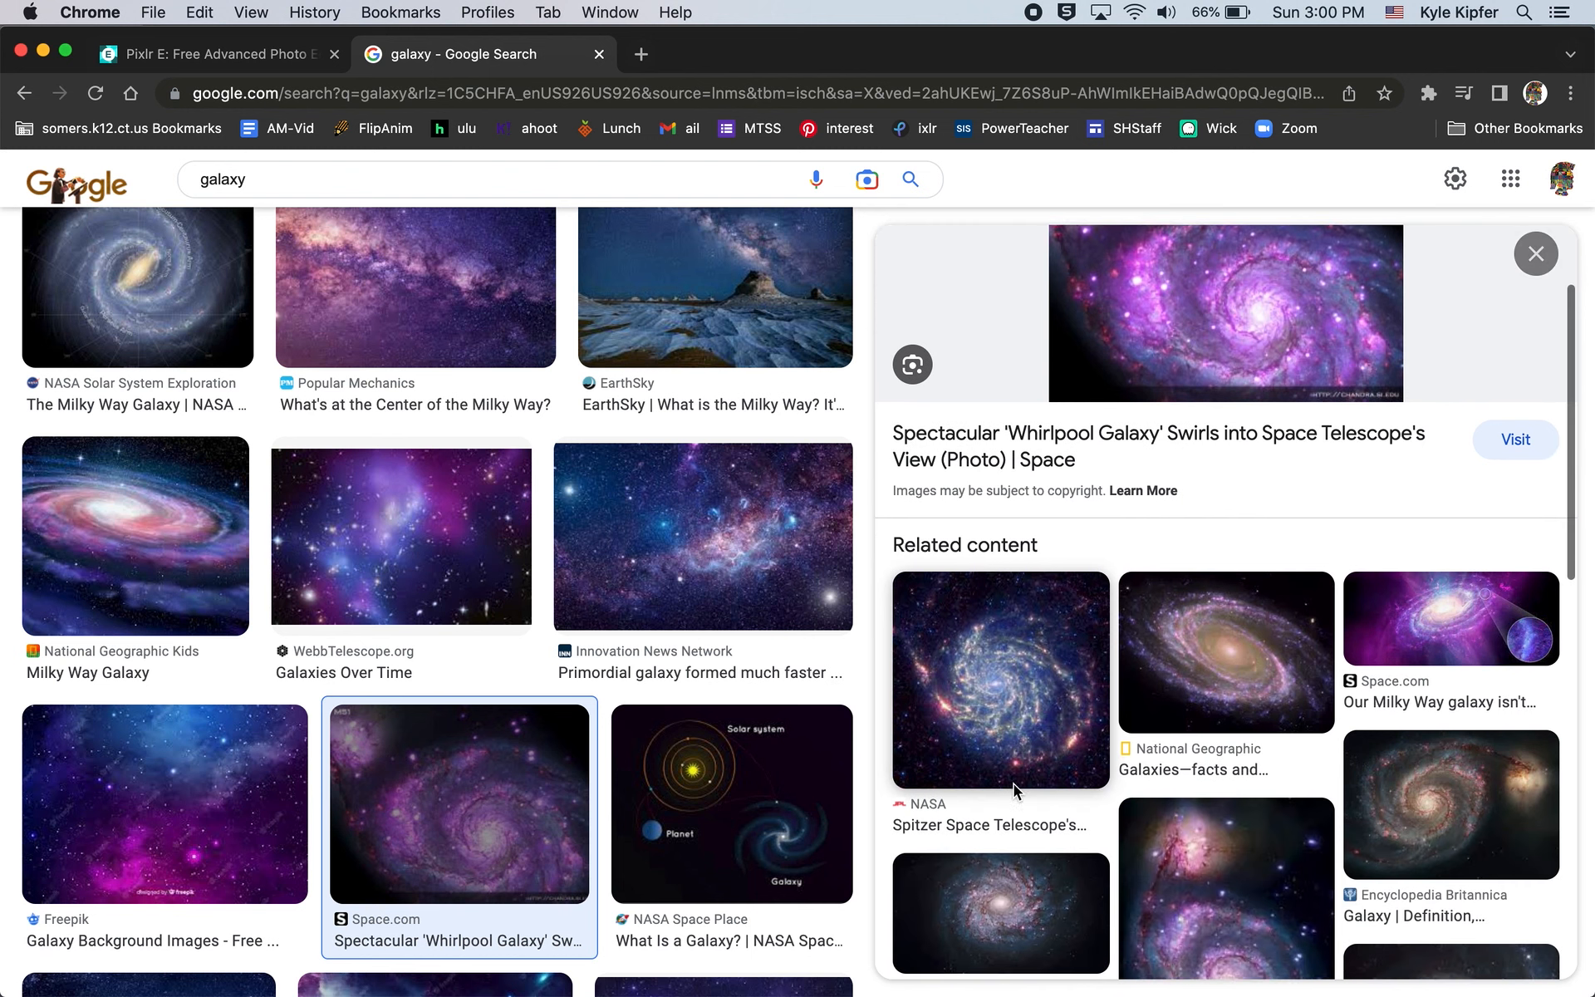
scroll(1073, 703, down, 4)
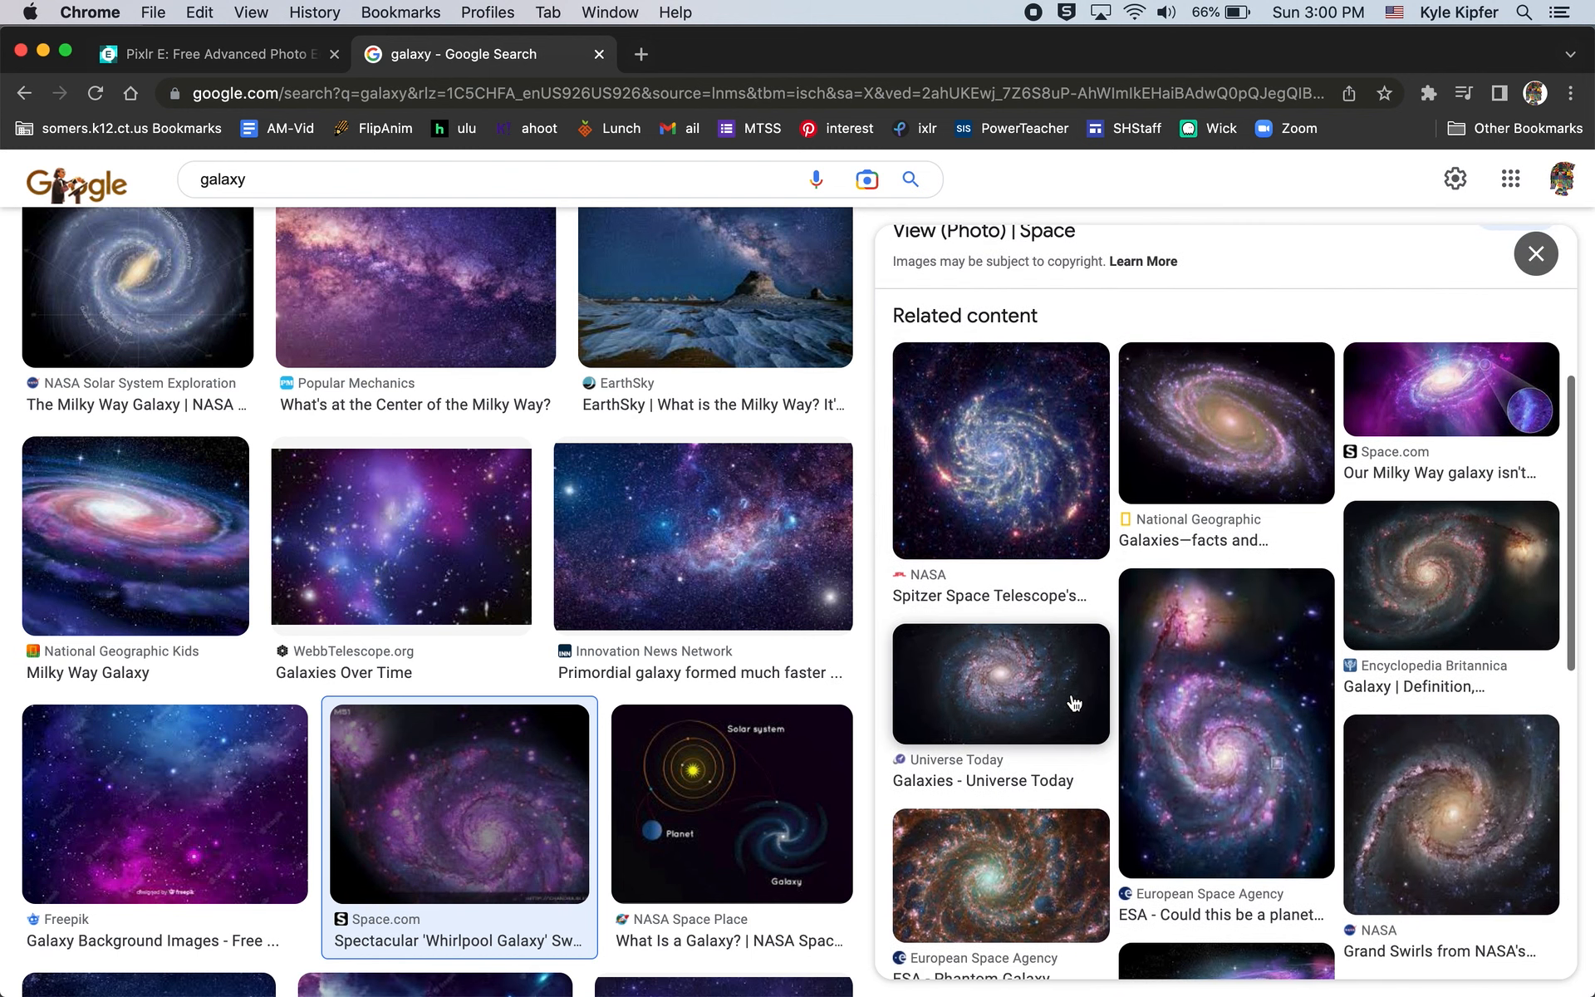
click(1009, 448)
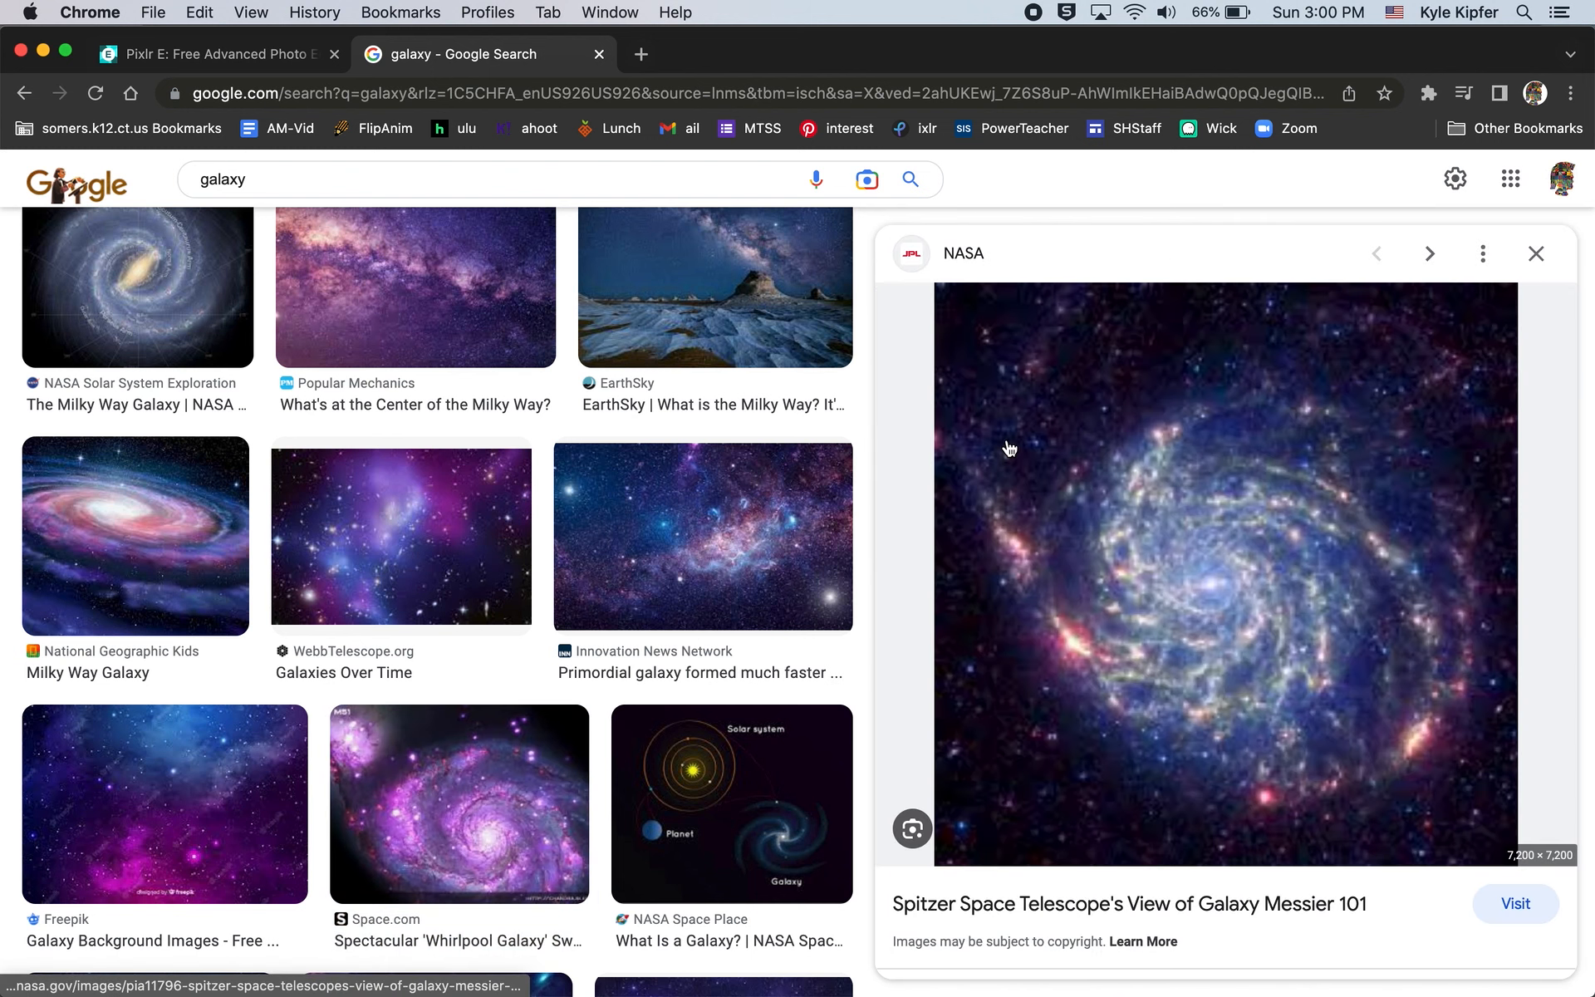
right_click(1239, 646)
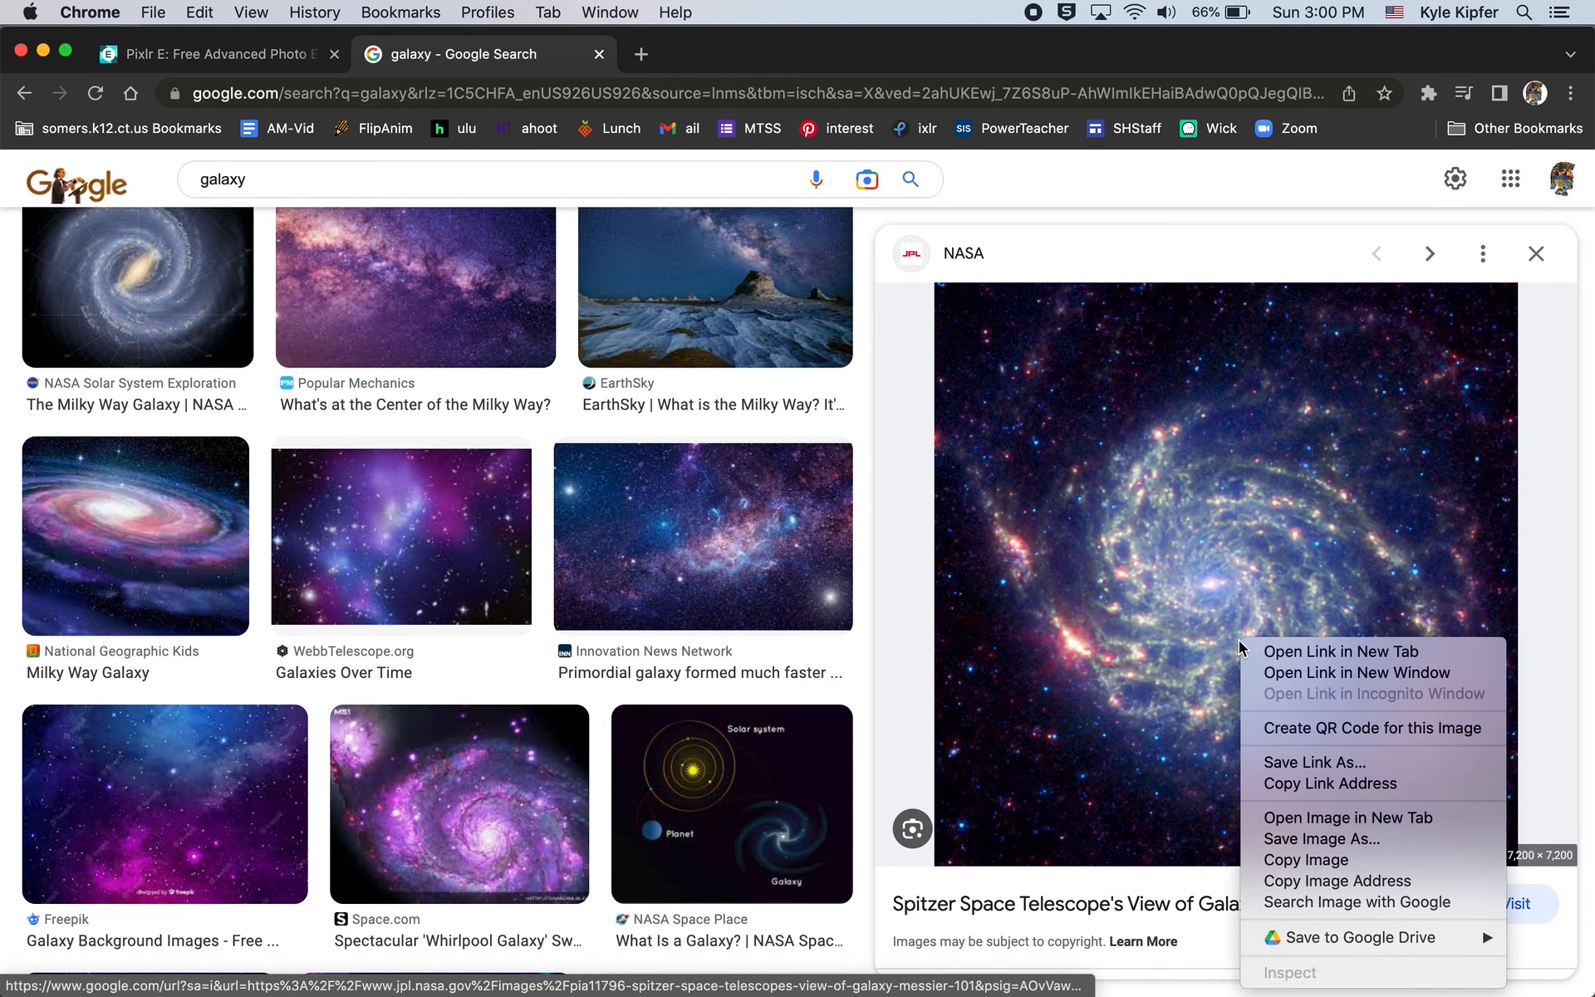
click(1306, 860)
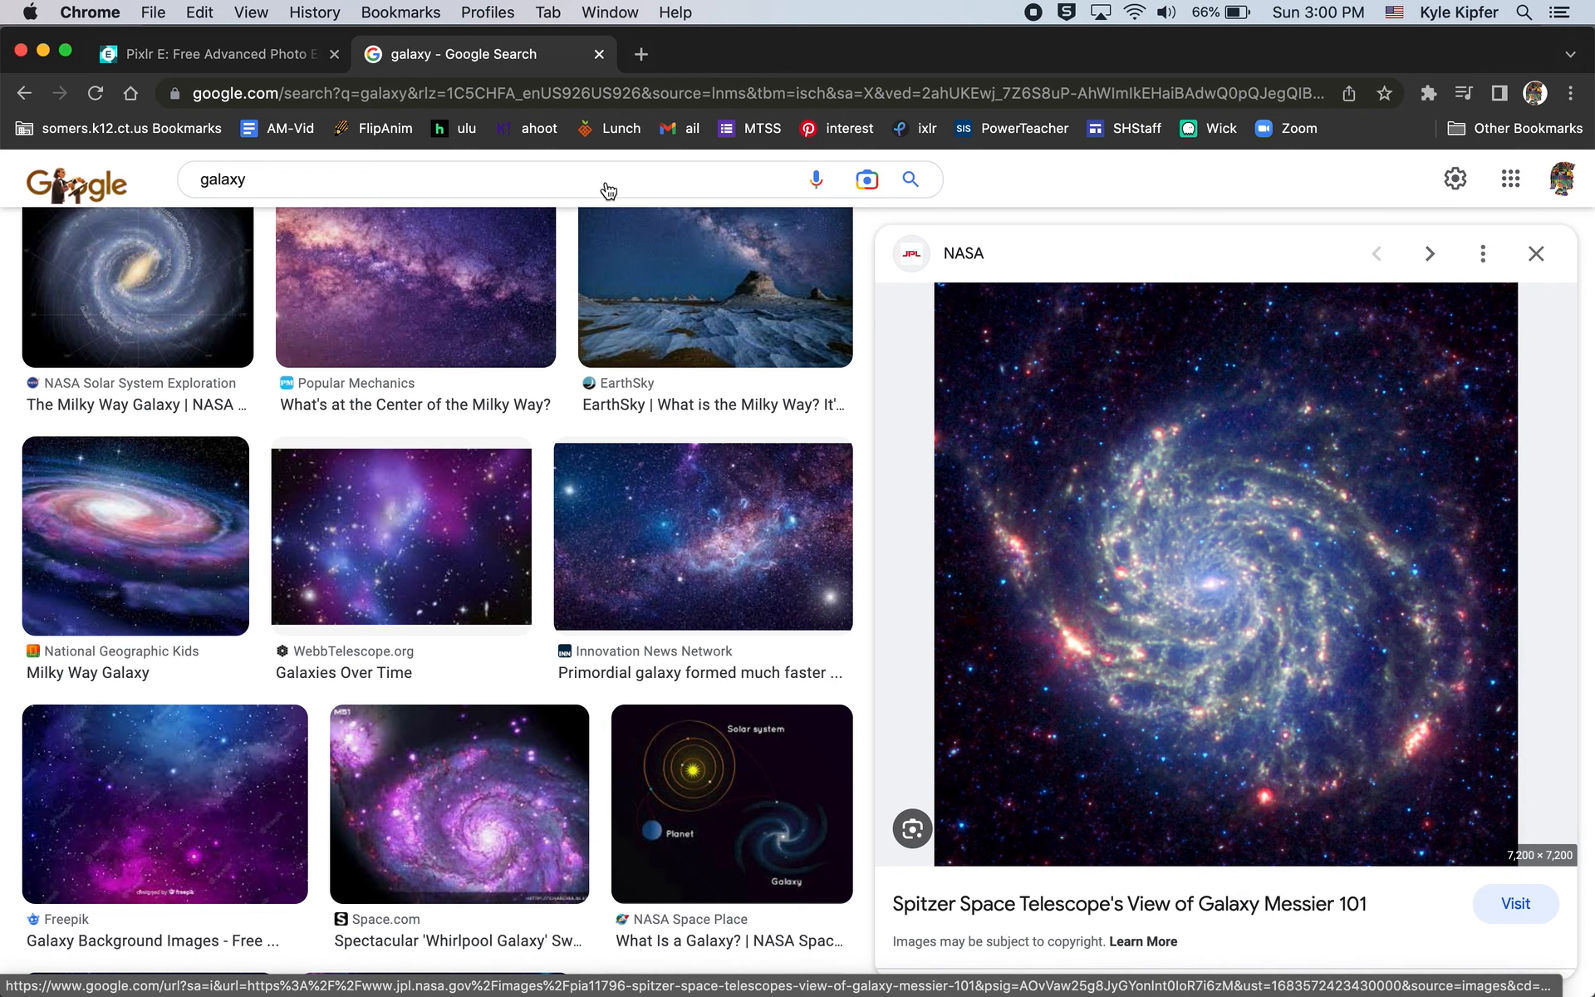
Step: Switch to Pixlr E, paste the copied galaxy as a new layer and scale it down proportionally to about 2195 × 2195 px
click(224, 55)
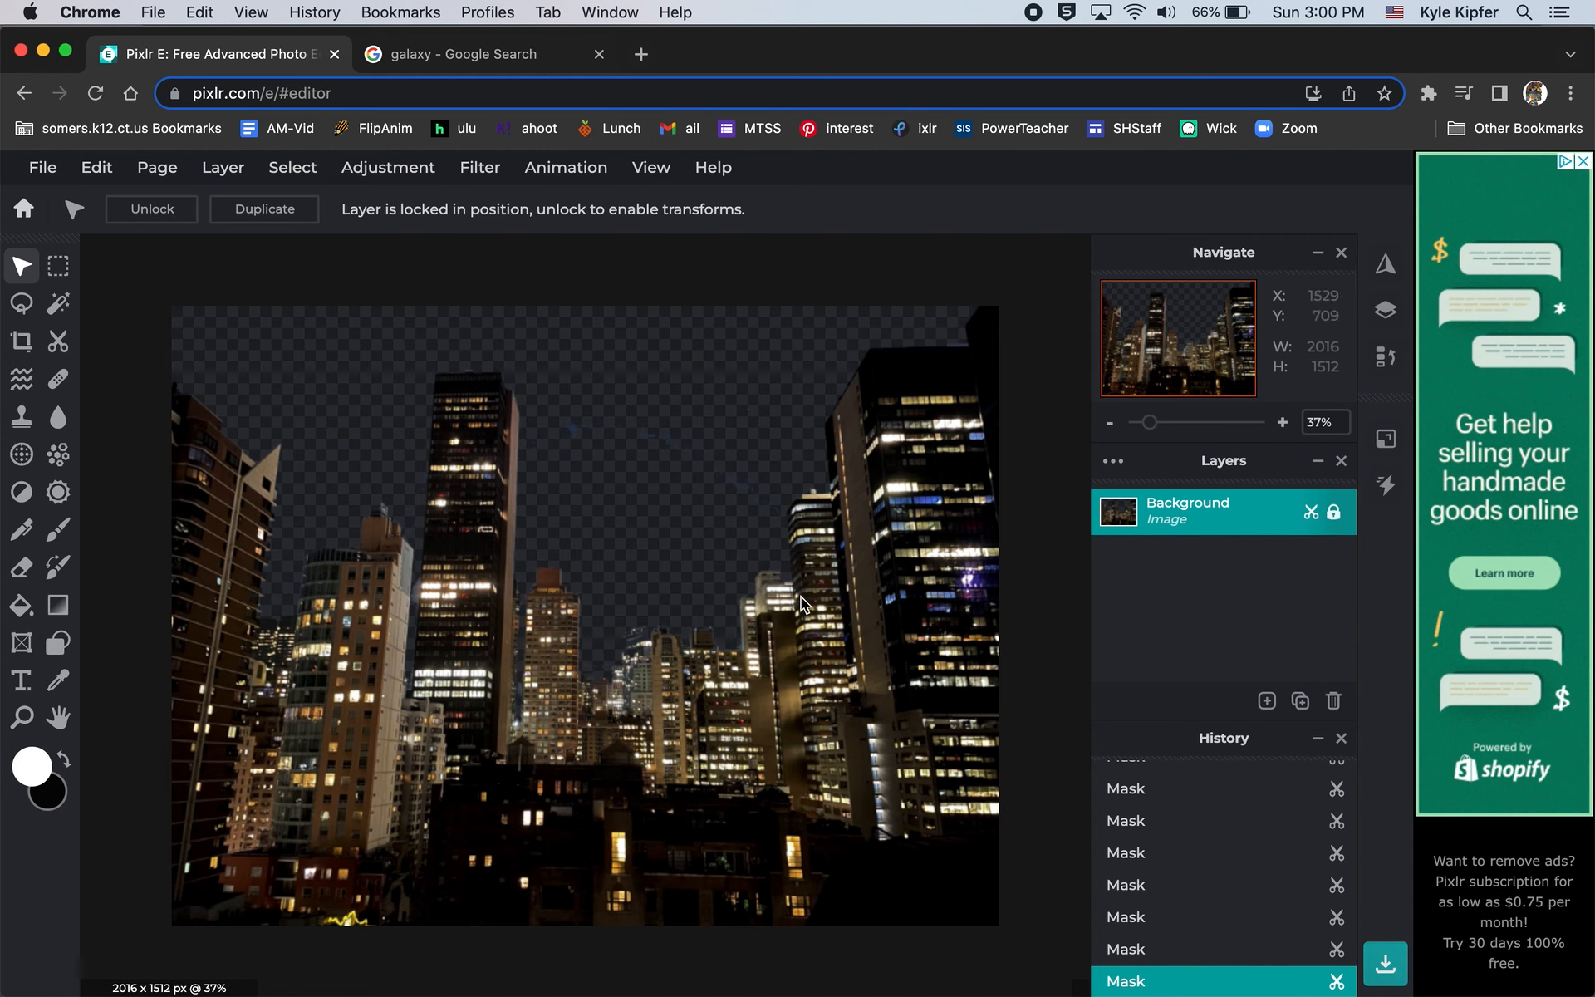
key(super+v)
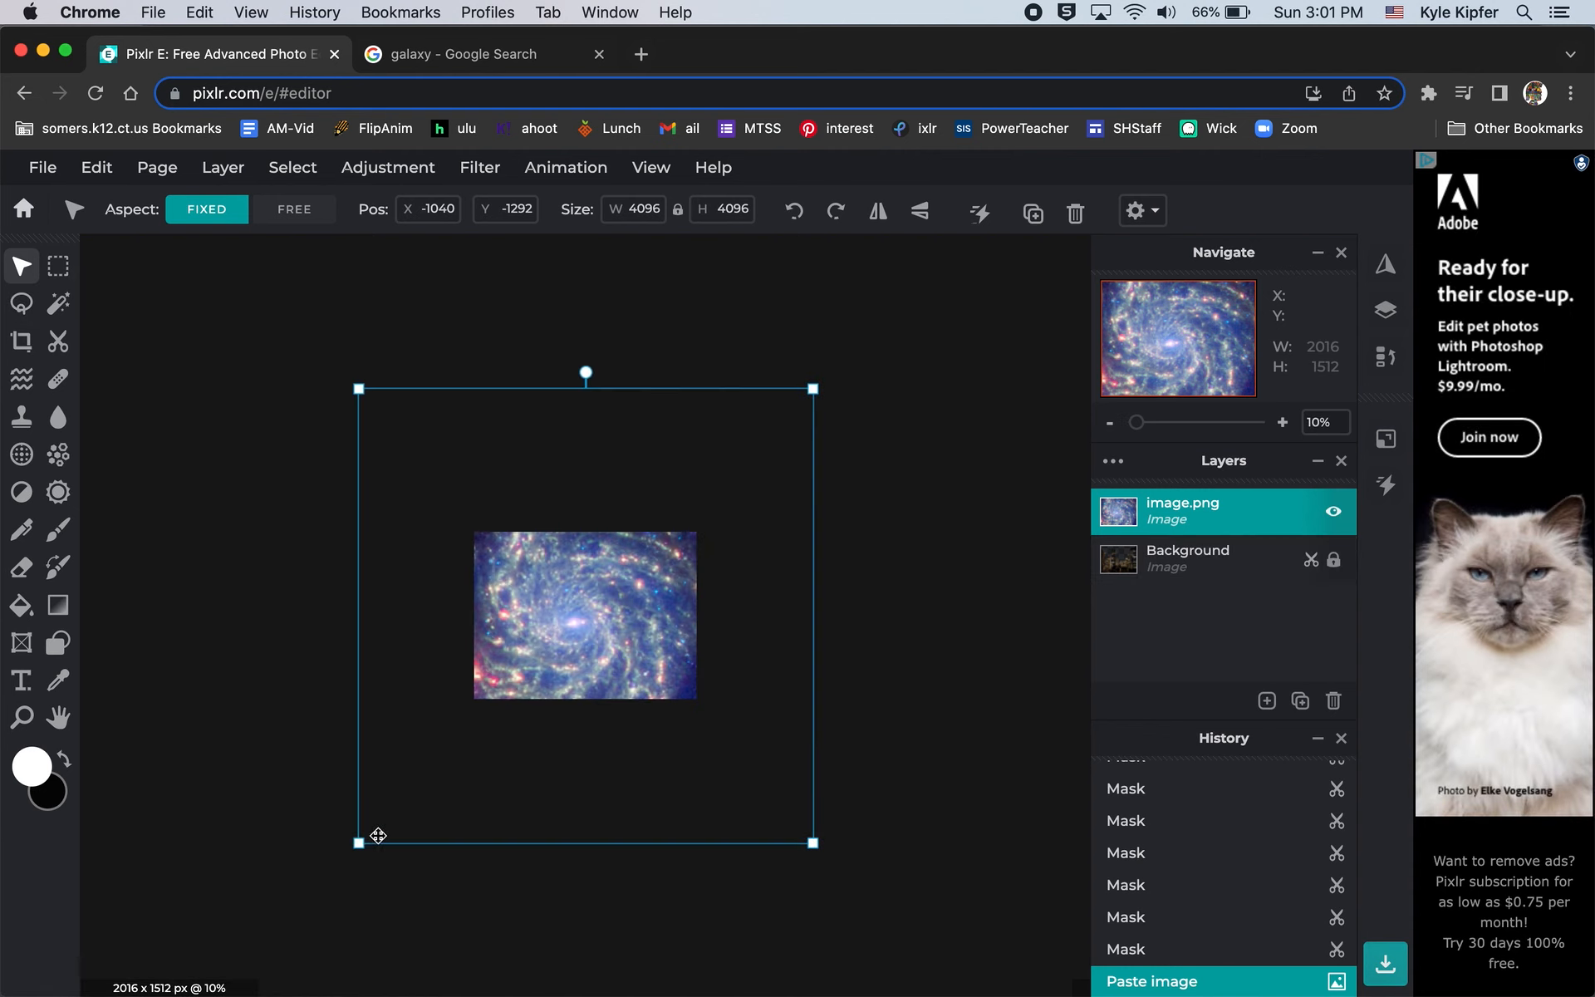
drag(356, 839, 465, 732)
drag(810, 388, 699, 454)
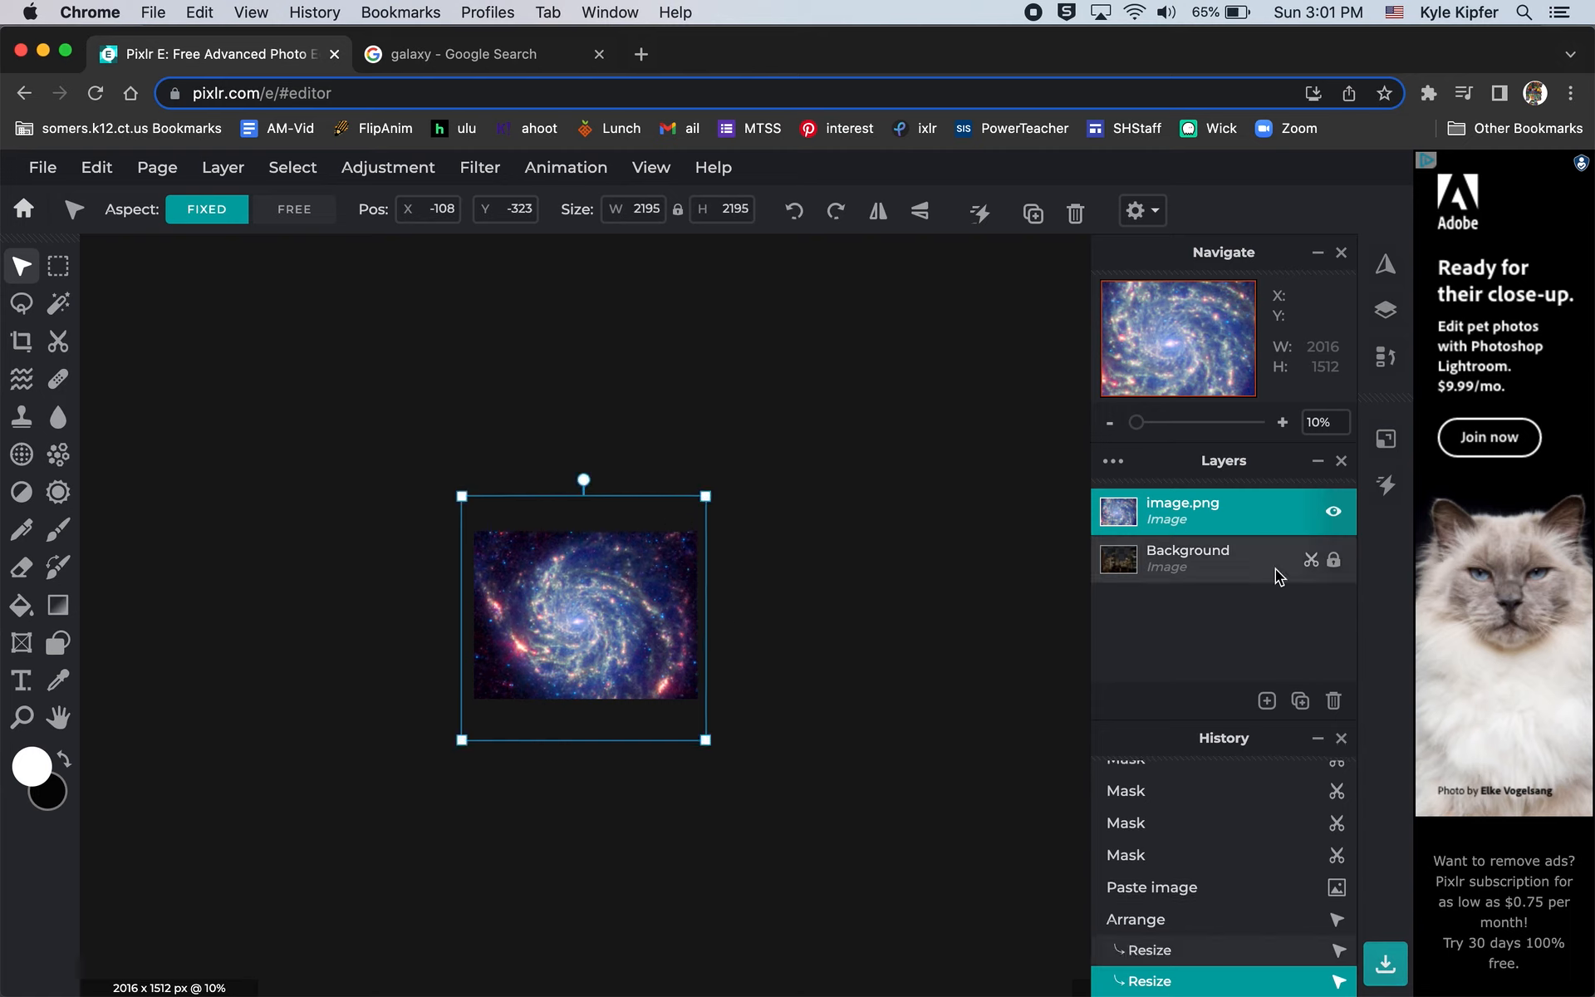
Step: Unlock the Background layer and move the galaxy layer beneath it so the galaxy fills the sky behind the buildings
drag(1218, 513, 1219, 605)
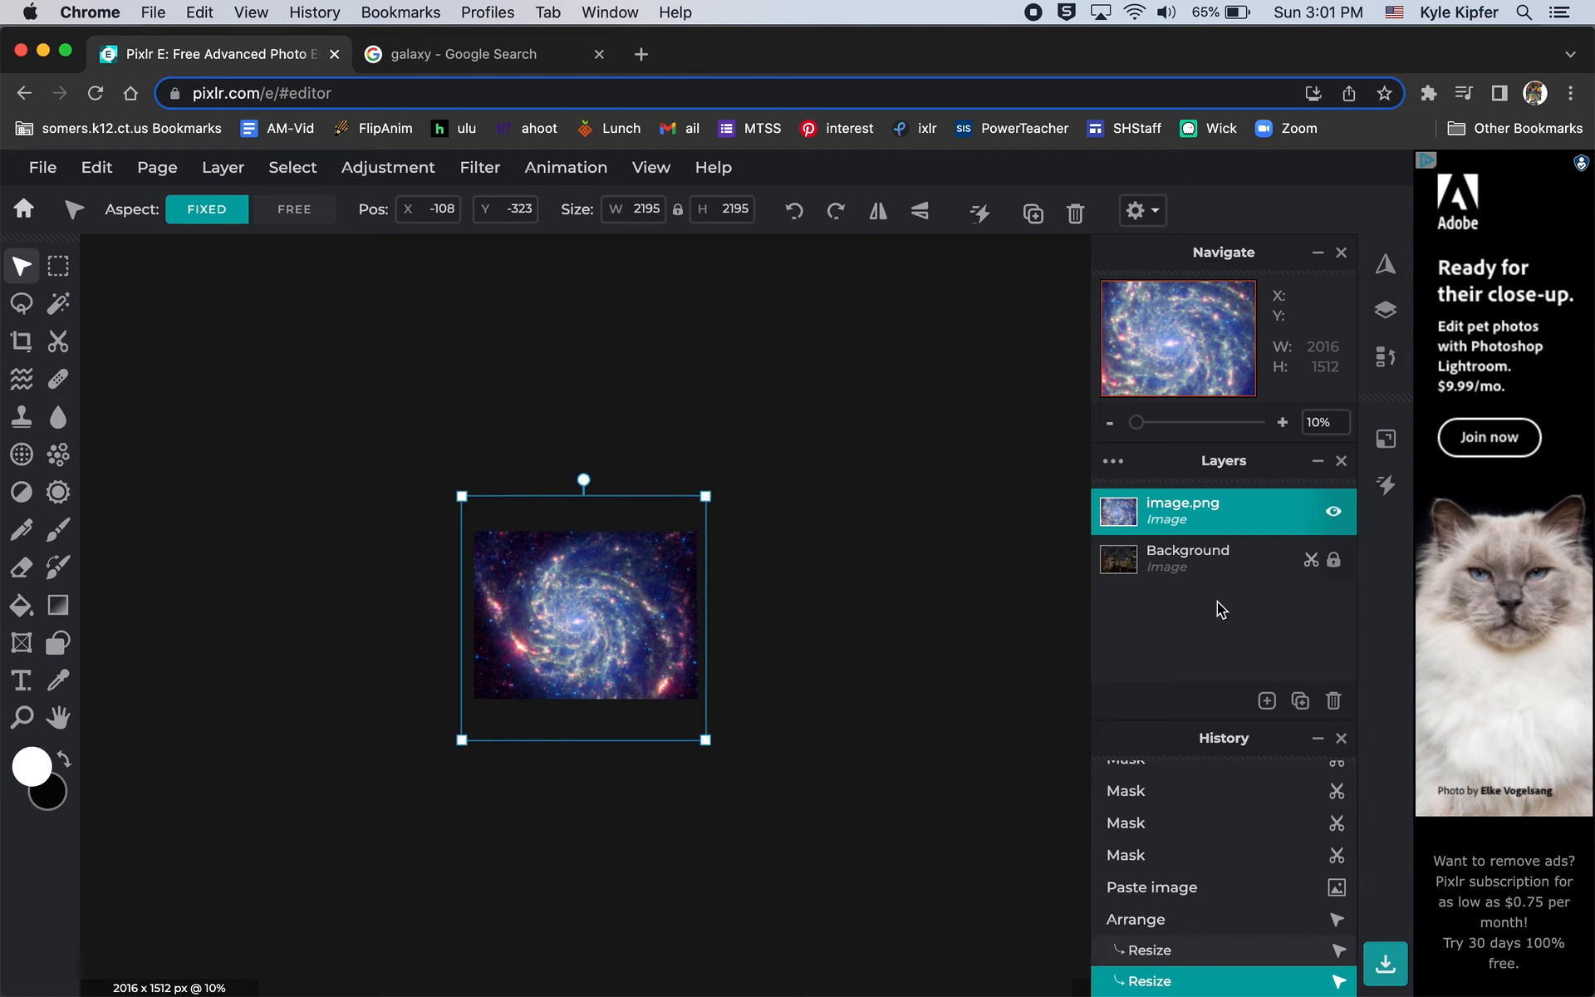
click(1242, 567)
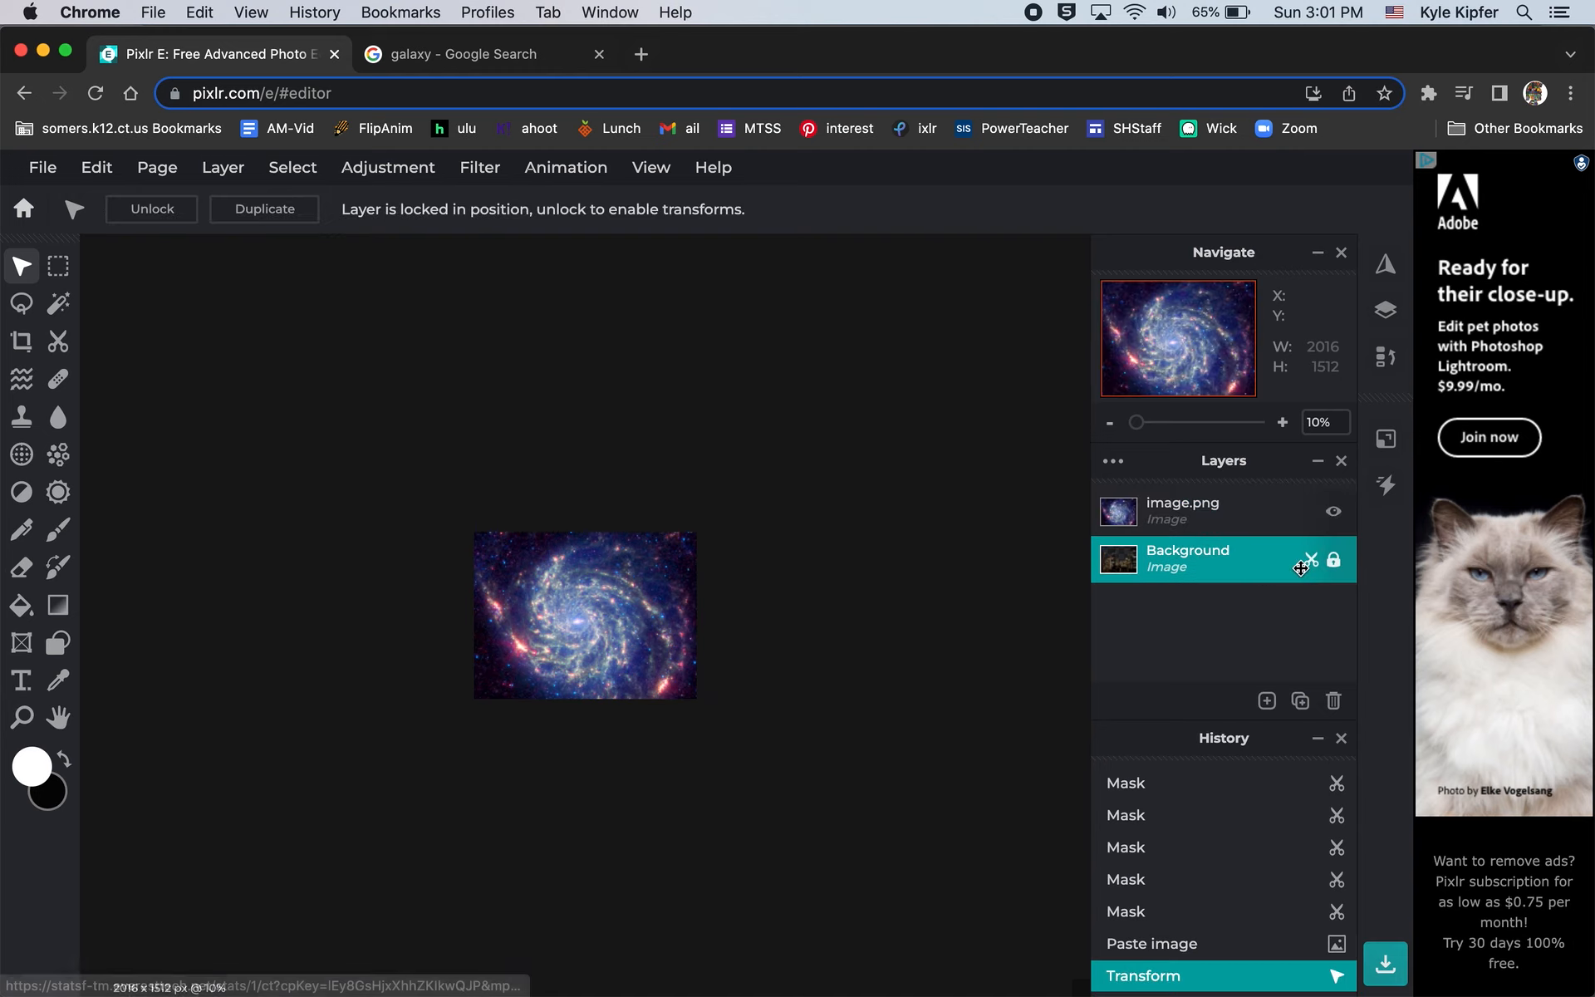
click(1333, 560)
drag(1220, 512, 1219, 595)
drag(1208, 509, 1219, 578)
scroll(546, 643, up, 5)
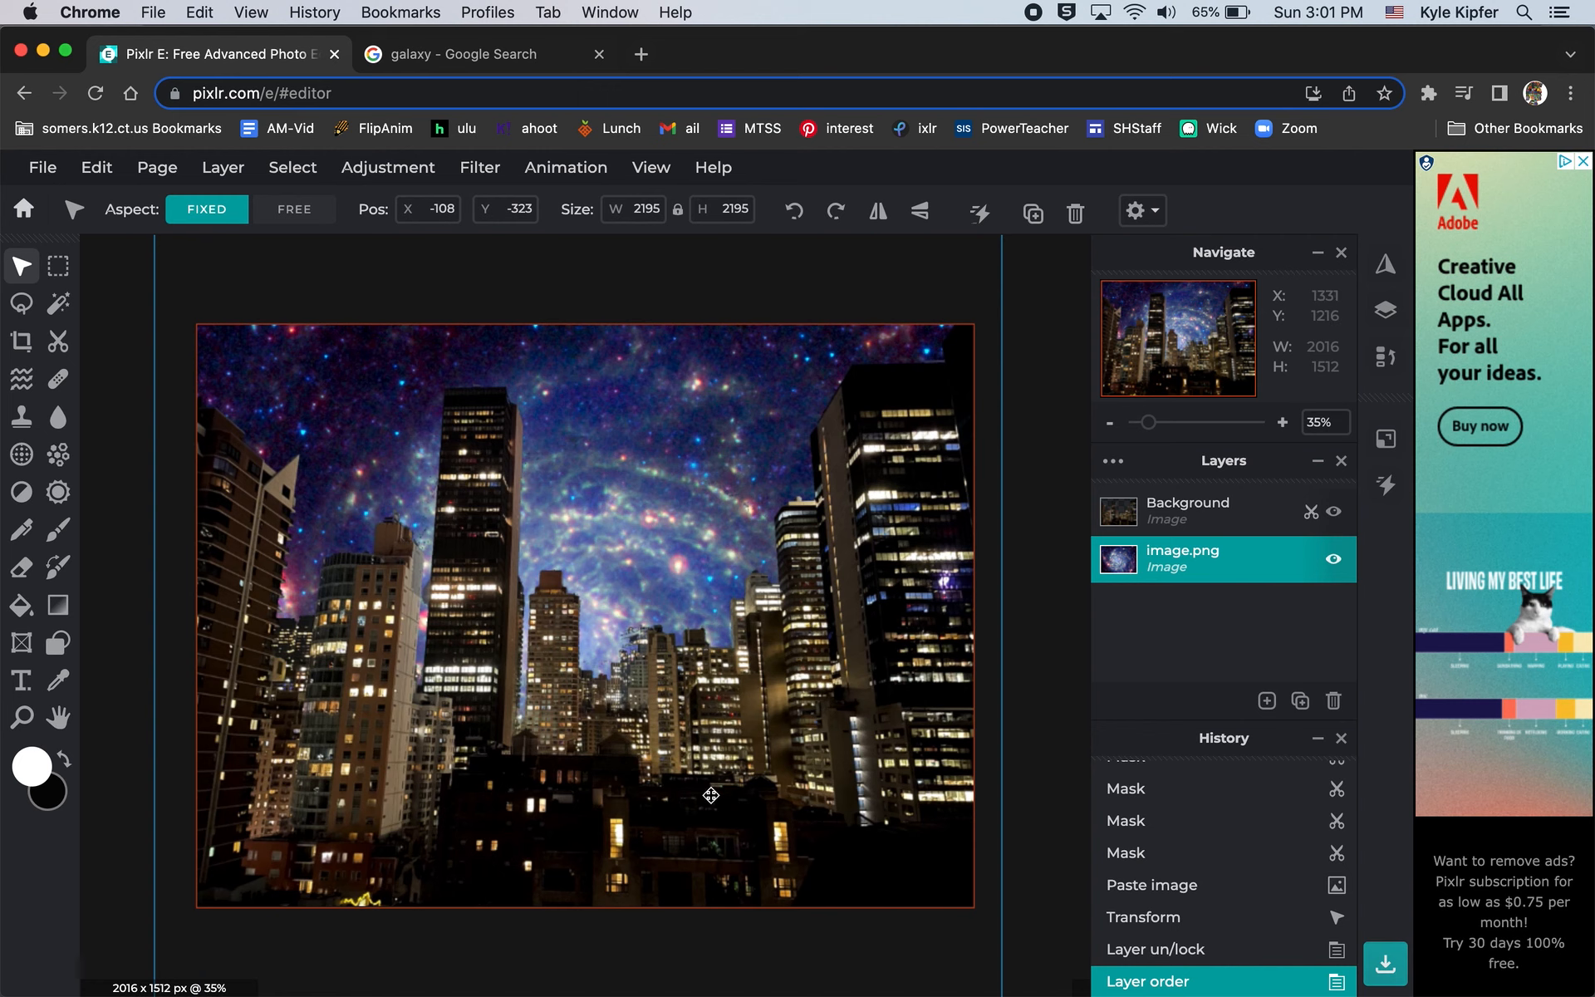
click(130, 565)
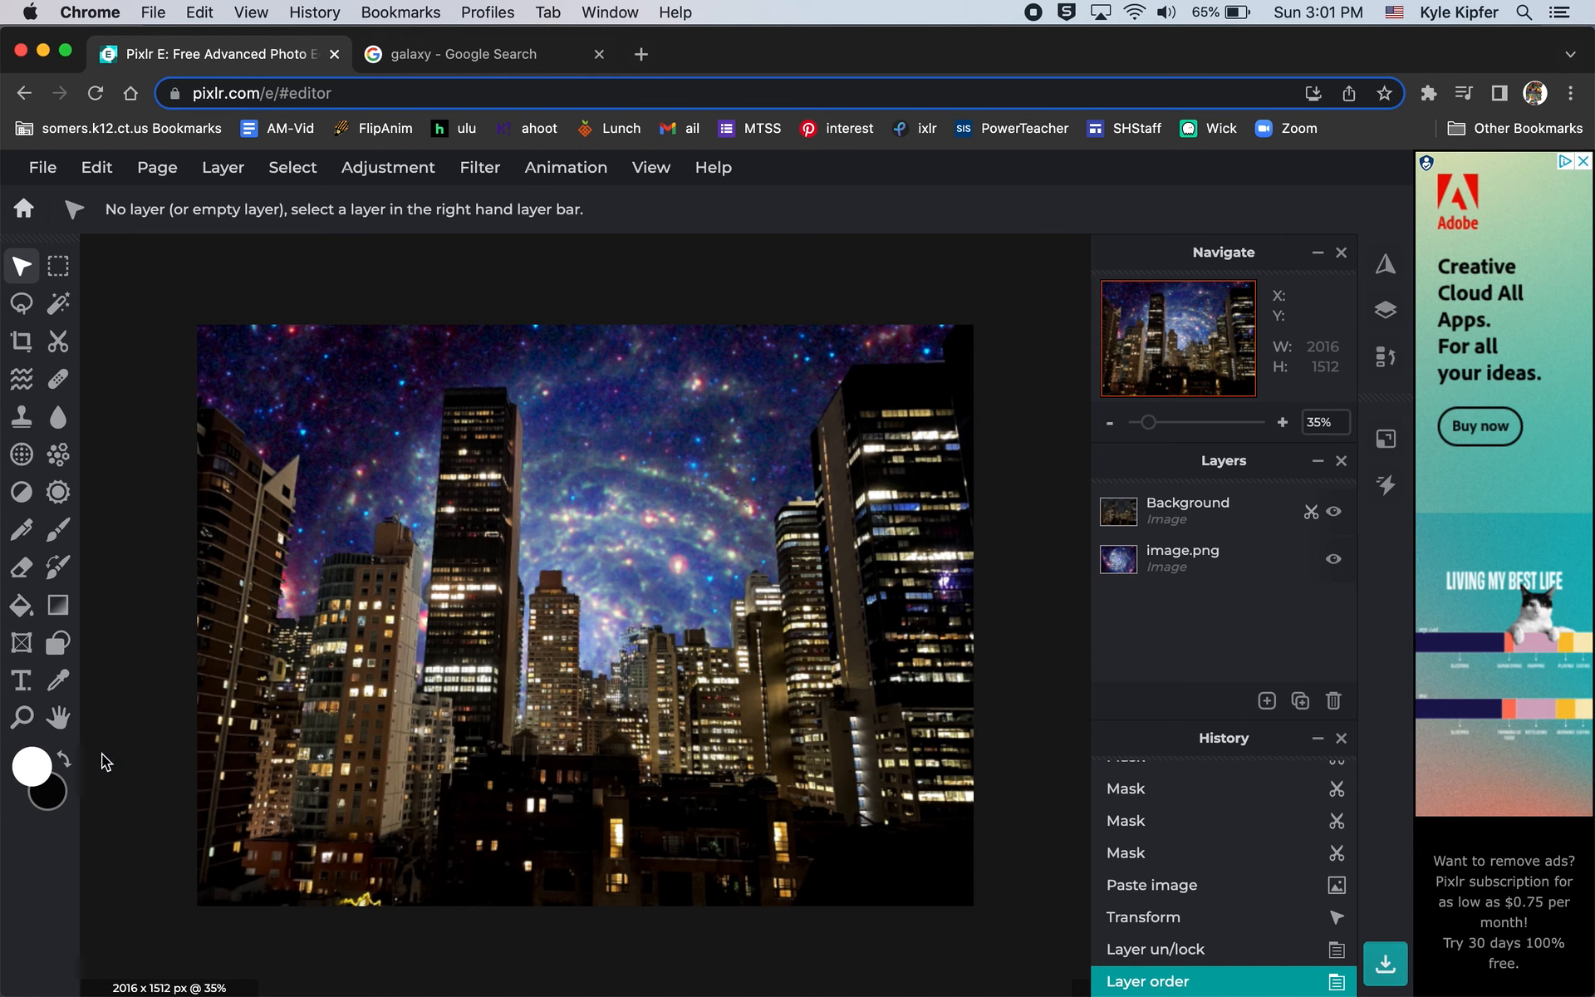
Step: Apply the Rotate scene animation to the galaxy layer and close the animation settings
click(605, 167)
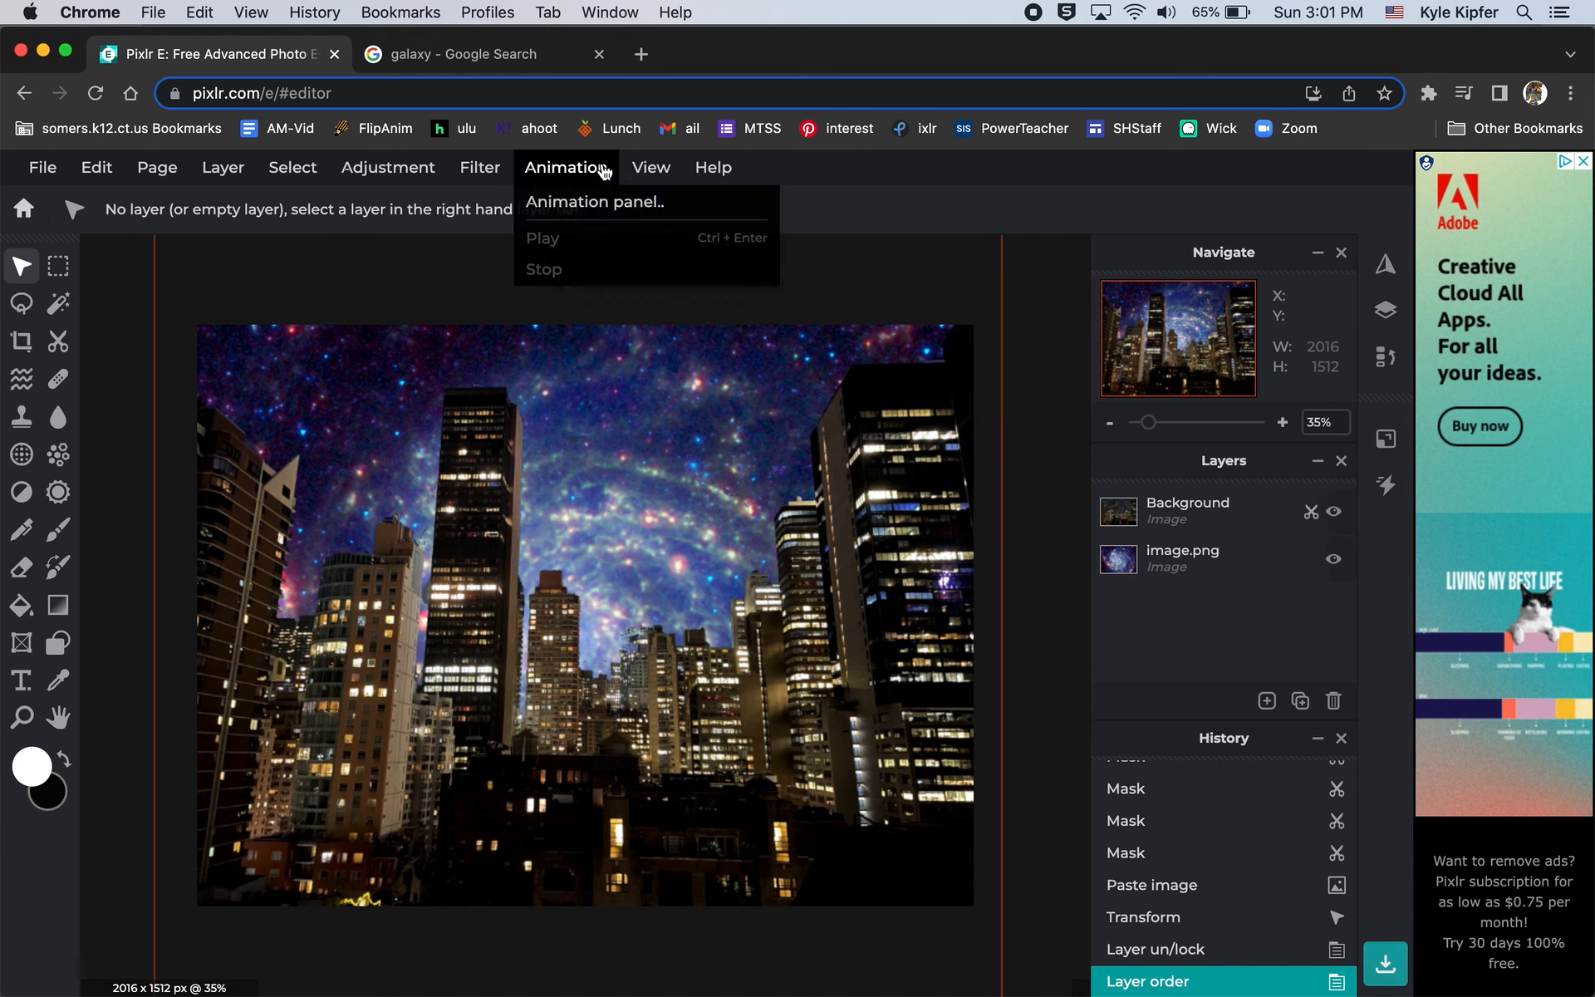
click(614, 215)
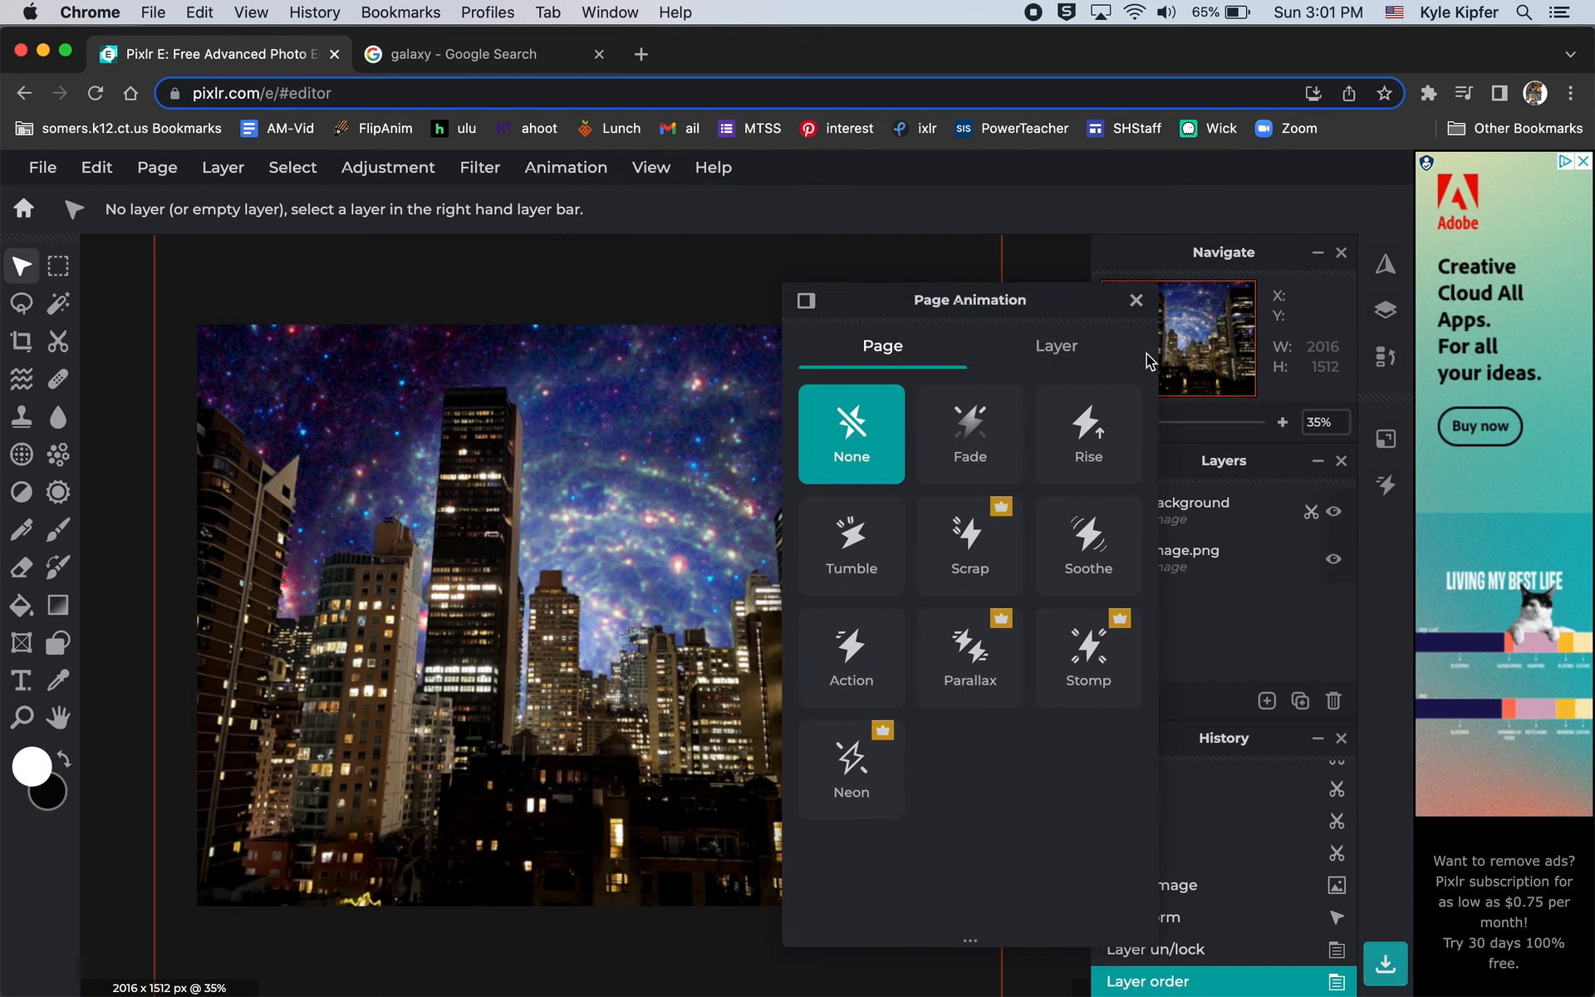
click(1072, 356)
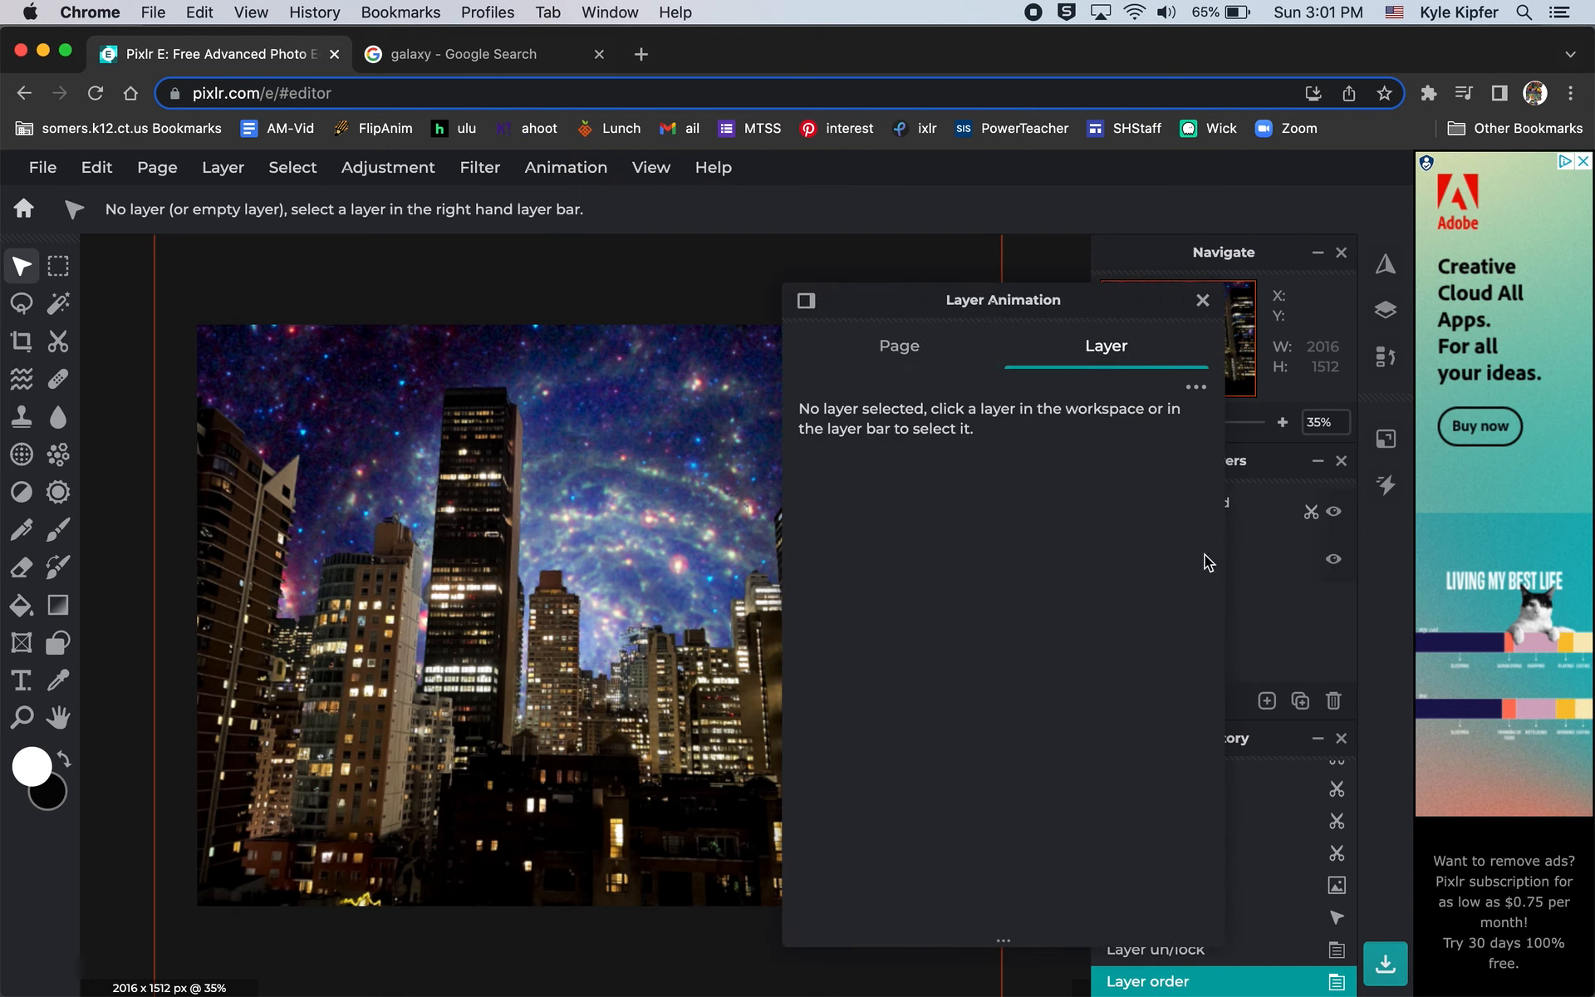
click(1261, 569)
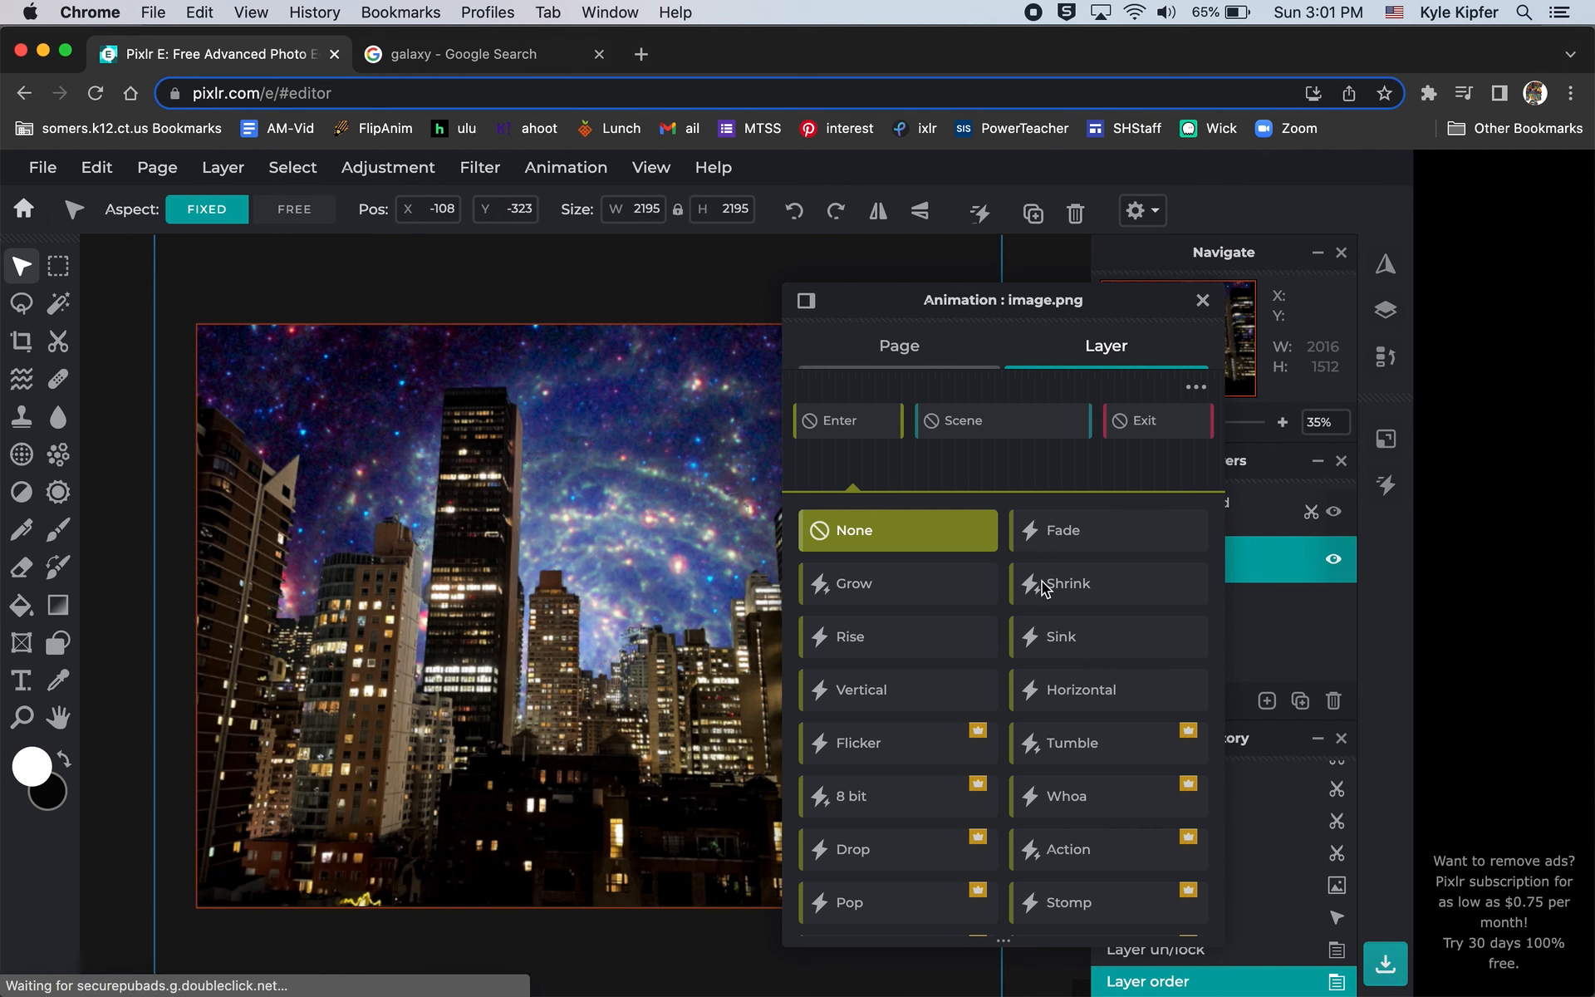
click(1034, 419)
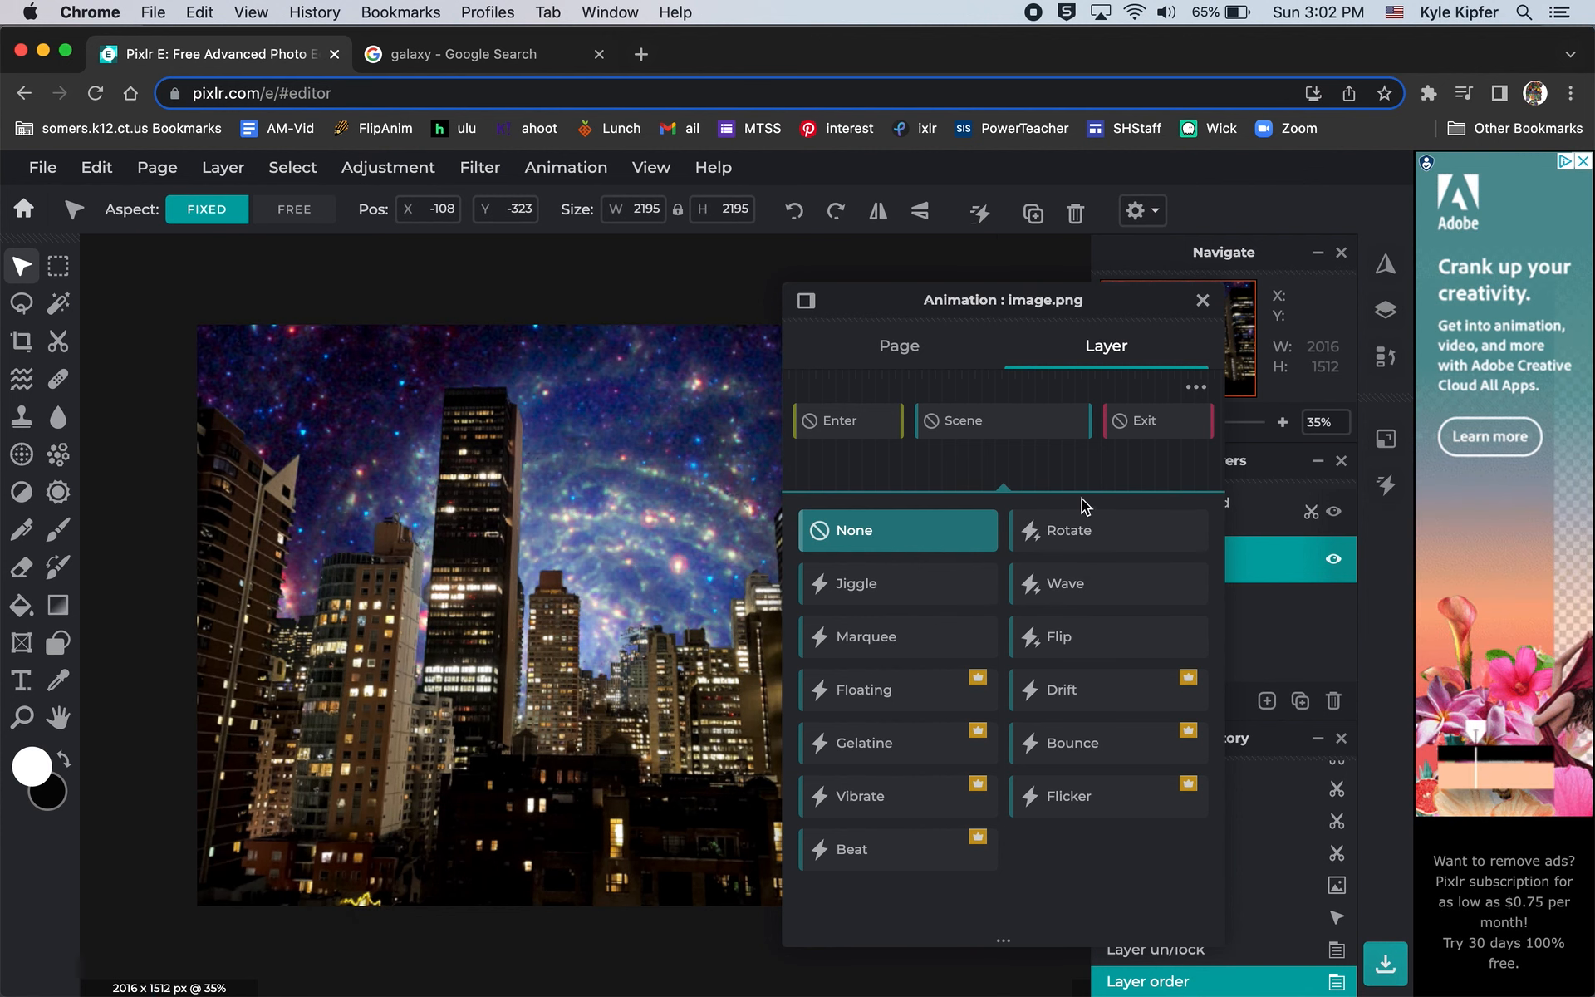
click(1092, 532)
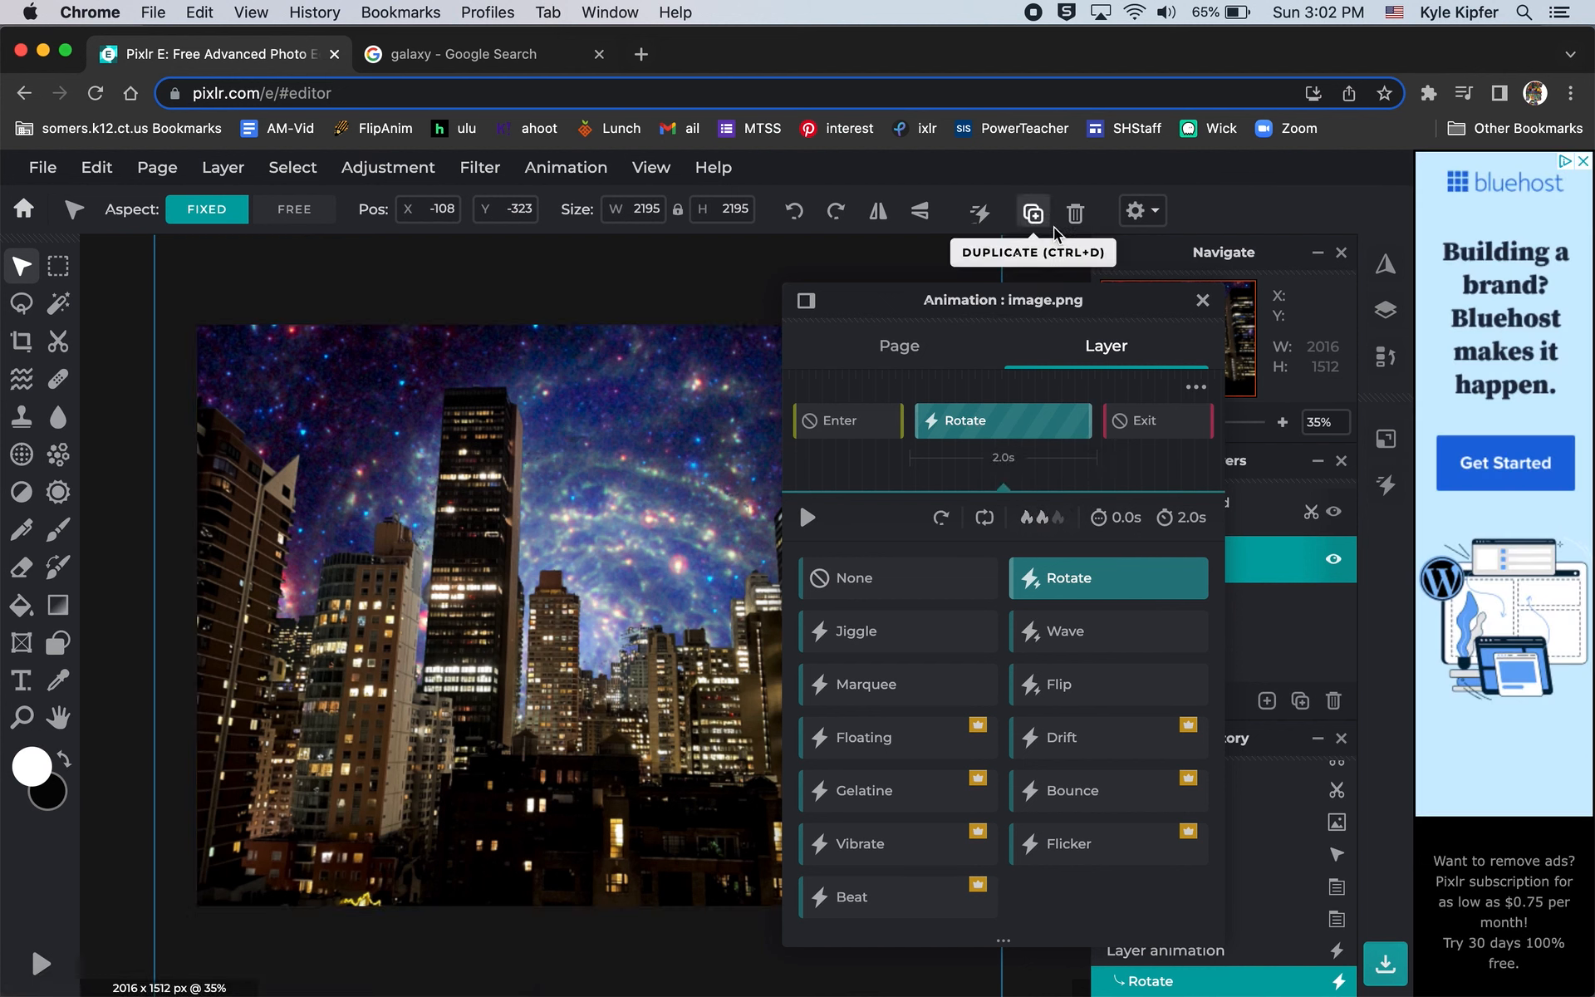
click(1202, 301)
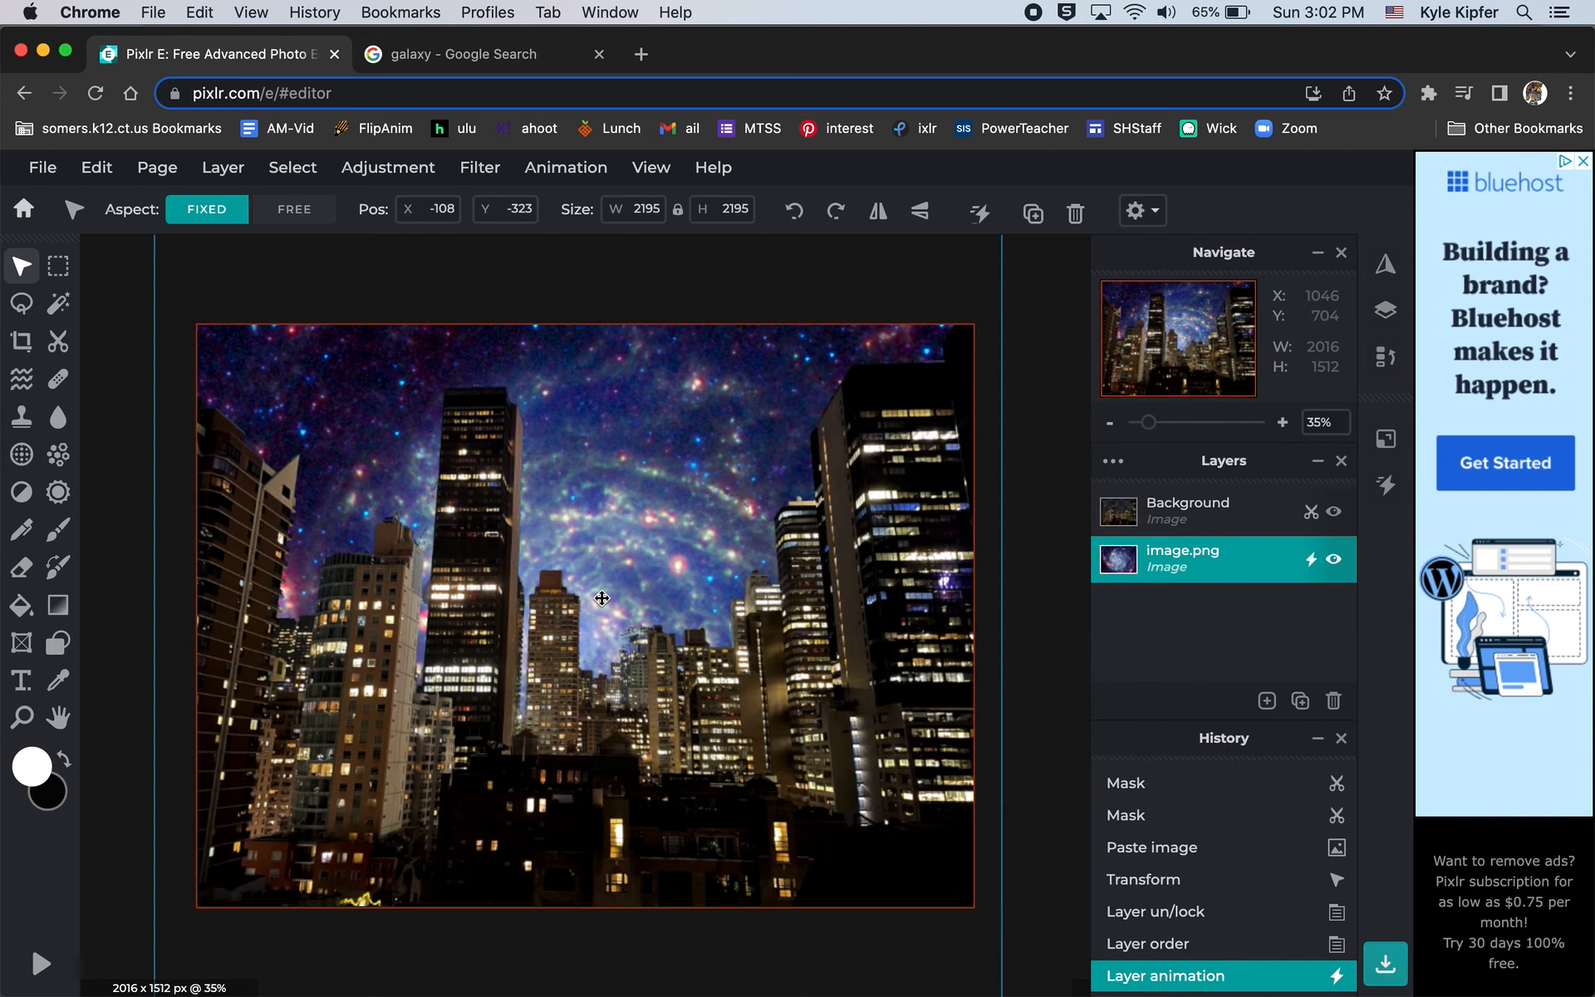
Step: Enlarge the galaxy layer proportionally to about 2445 × 2445 px and play the rotation animation
scroll(602, 598, down, 3)
drag(429, 464, 416, 452)
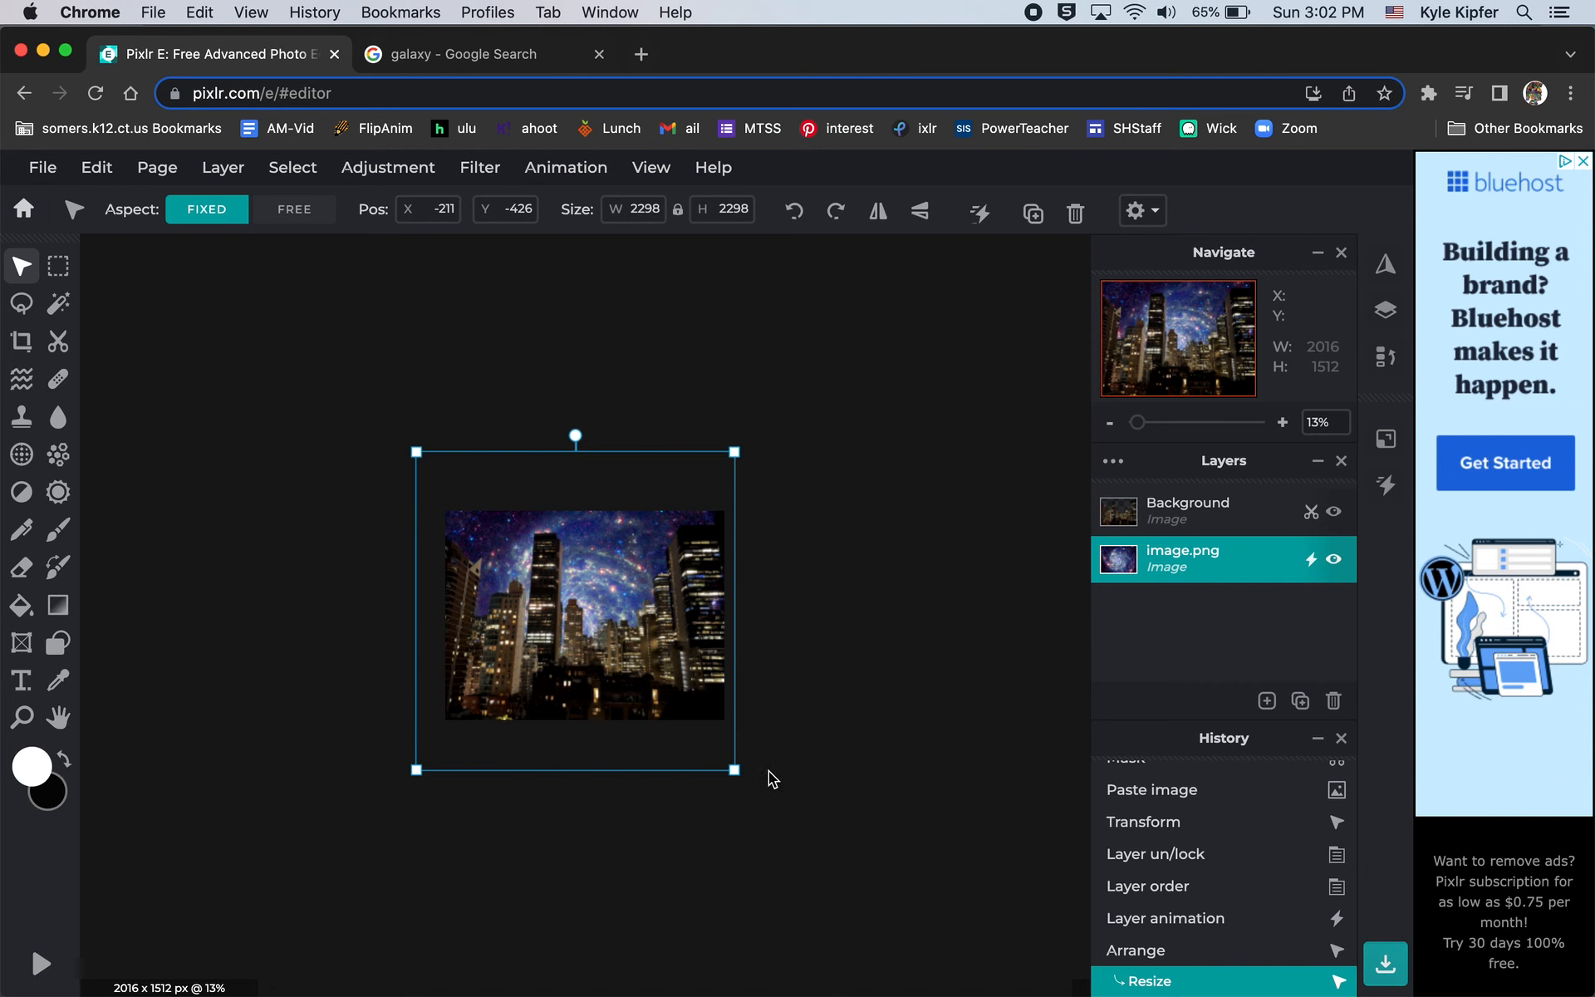
drag(736, 770, 759, 783)
scroll(547, 634, up, 5)
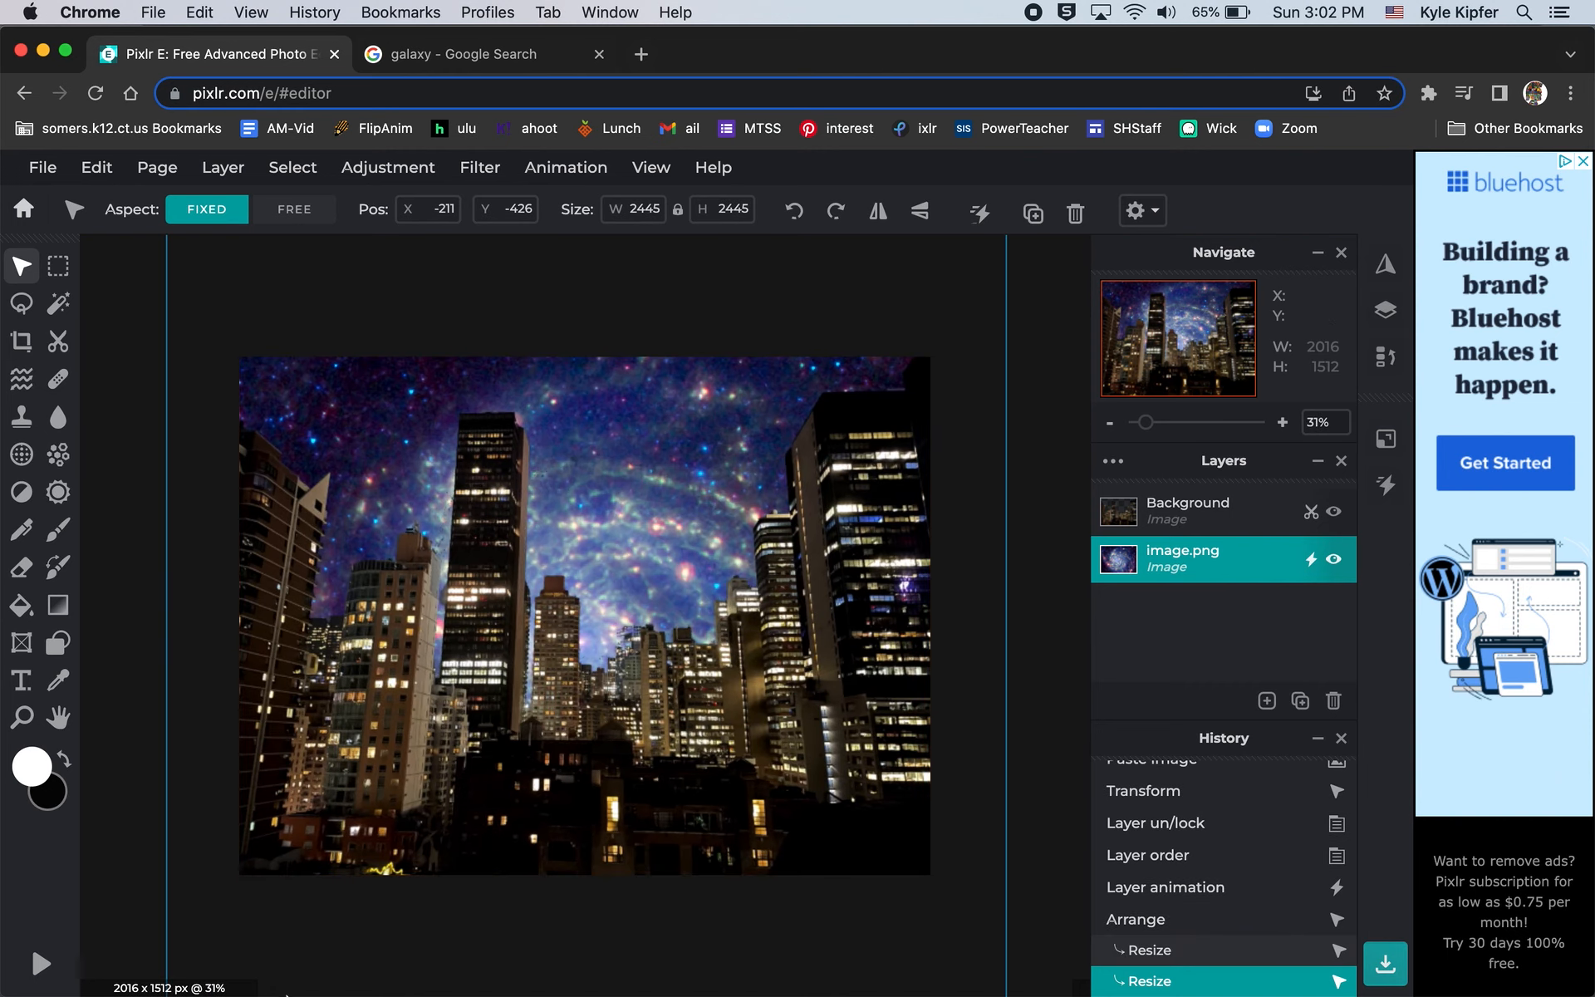
click(40, 964)
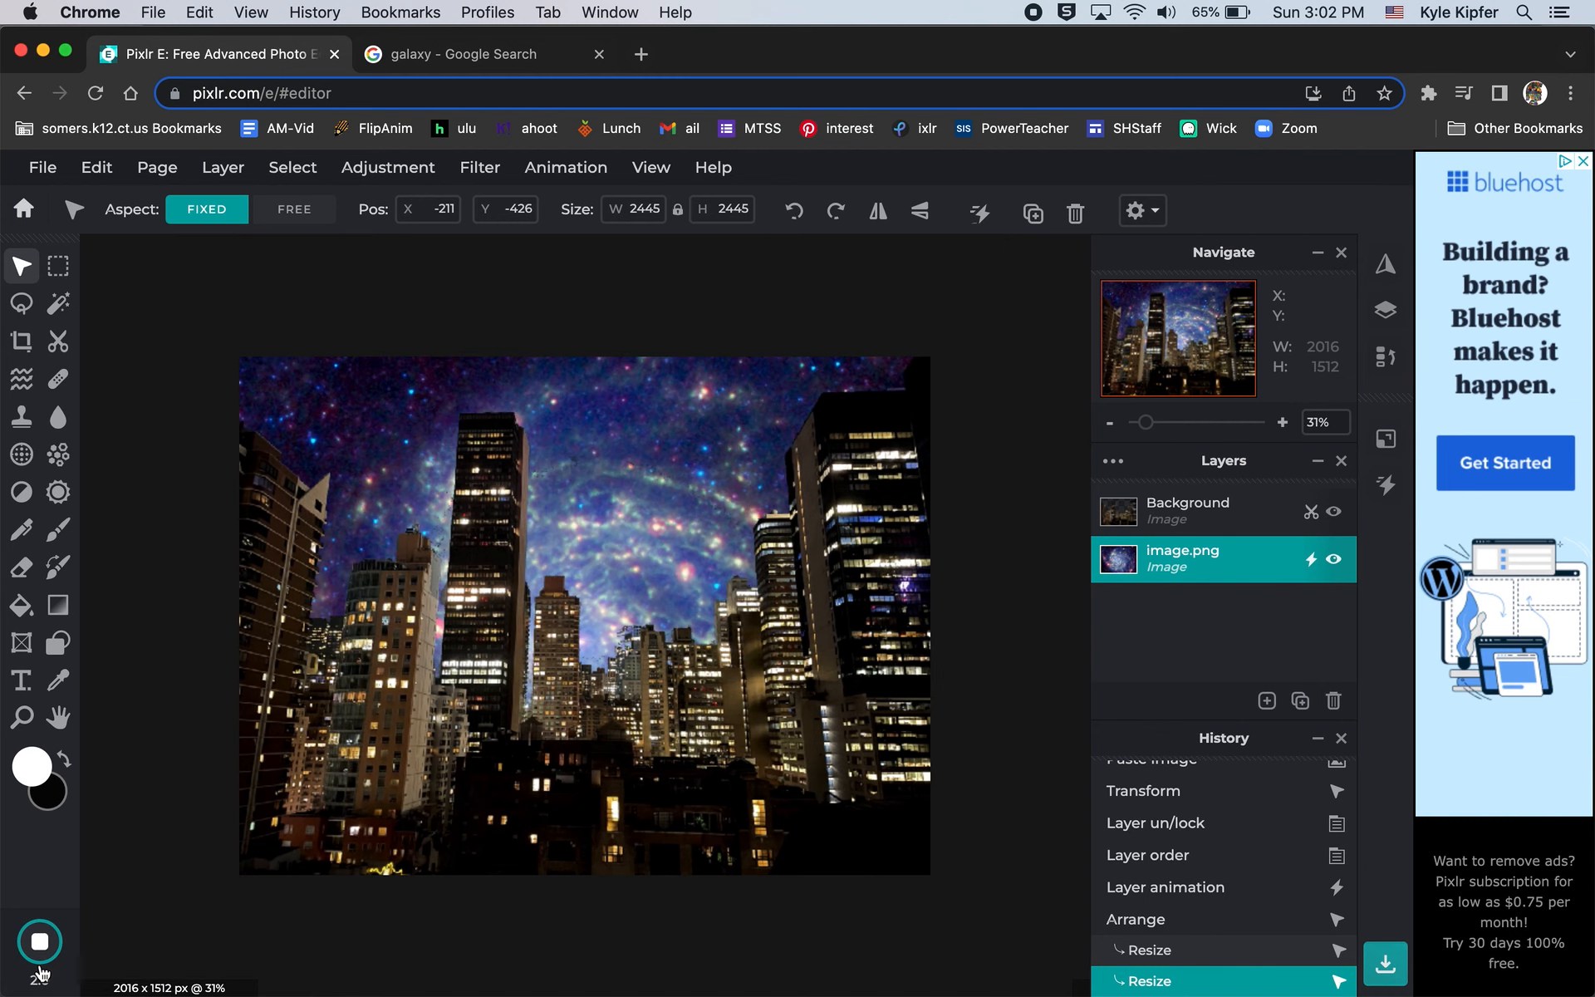
Step: Enlarge the galaxy layer further to about 2585 × 2585 px, replay the animation and deselect the layer
scroll(747, 591, down, 5)
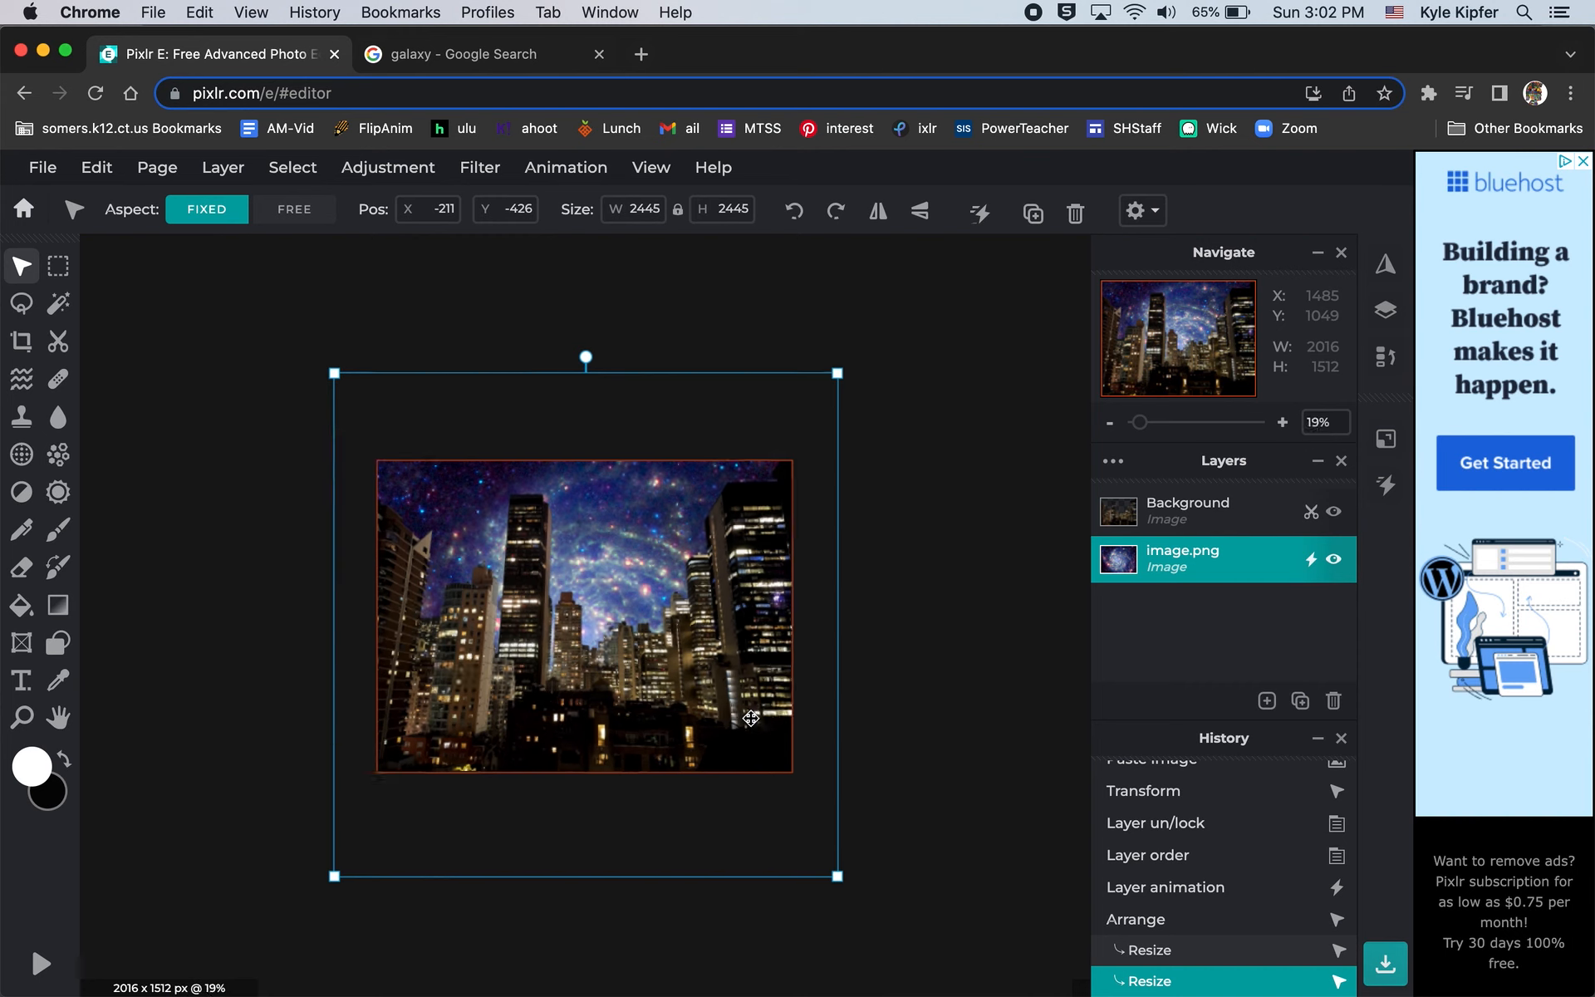
drag(415, 453, 396, 440)
click(41, 966)
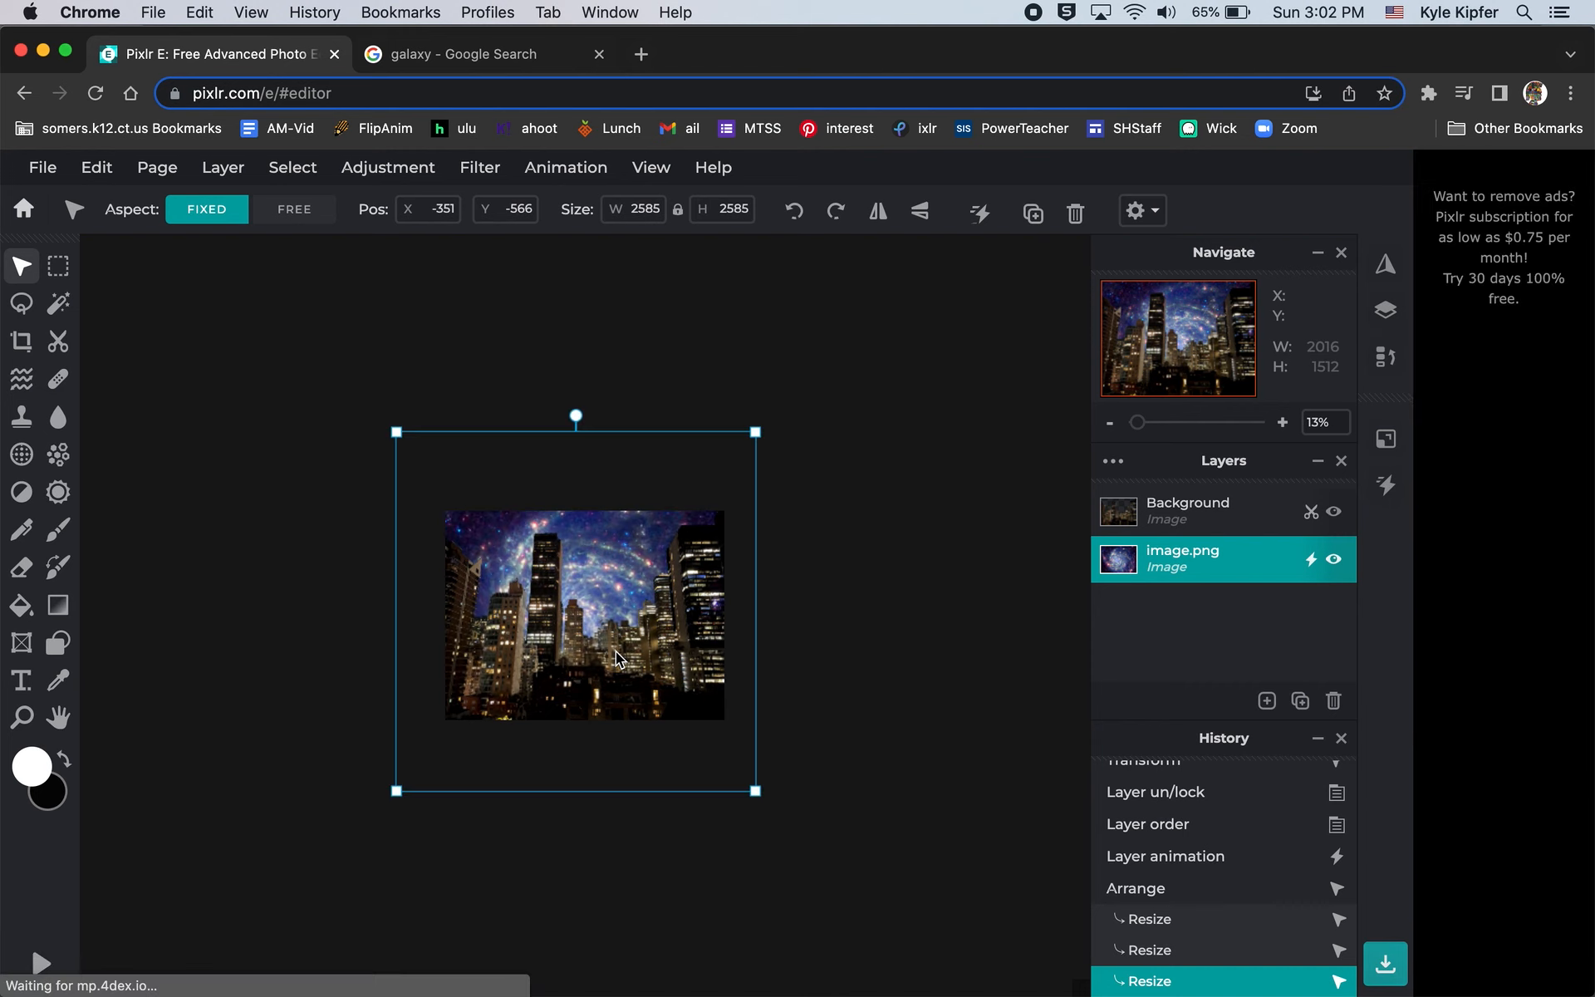
scroll(615, 651, up, 5)
scroll(616, 651, down, 3)
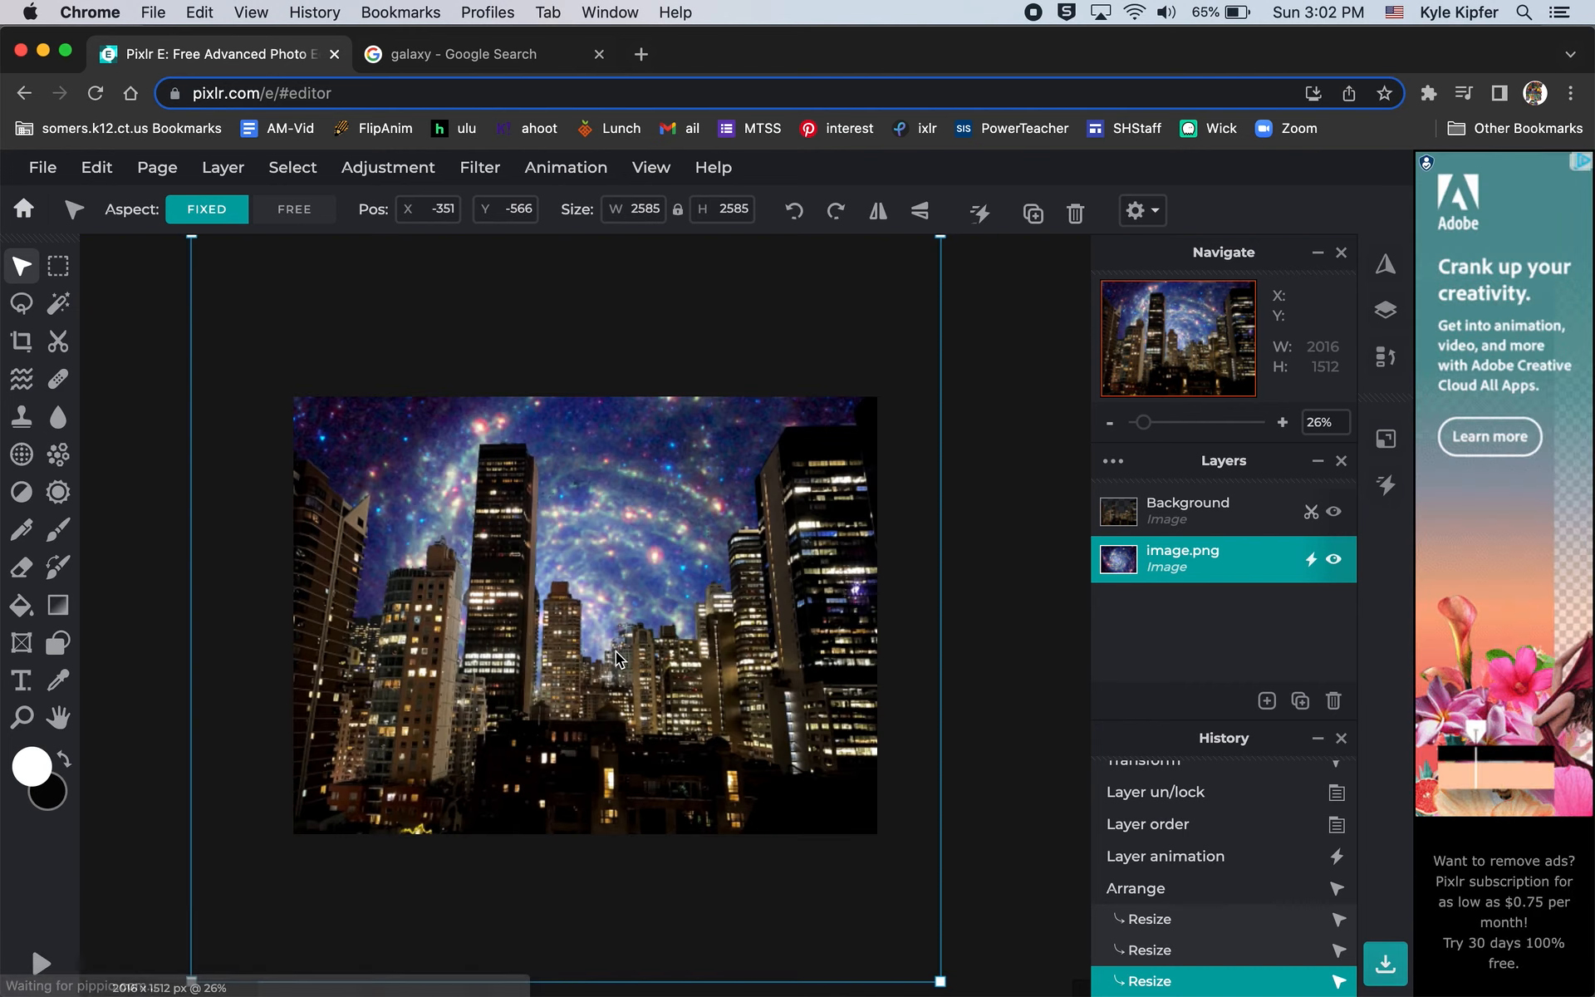
click(42, 965)
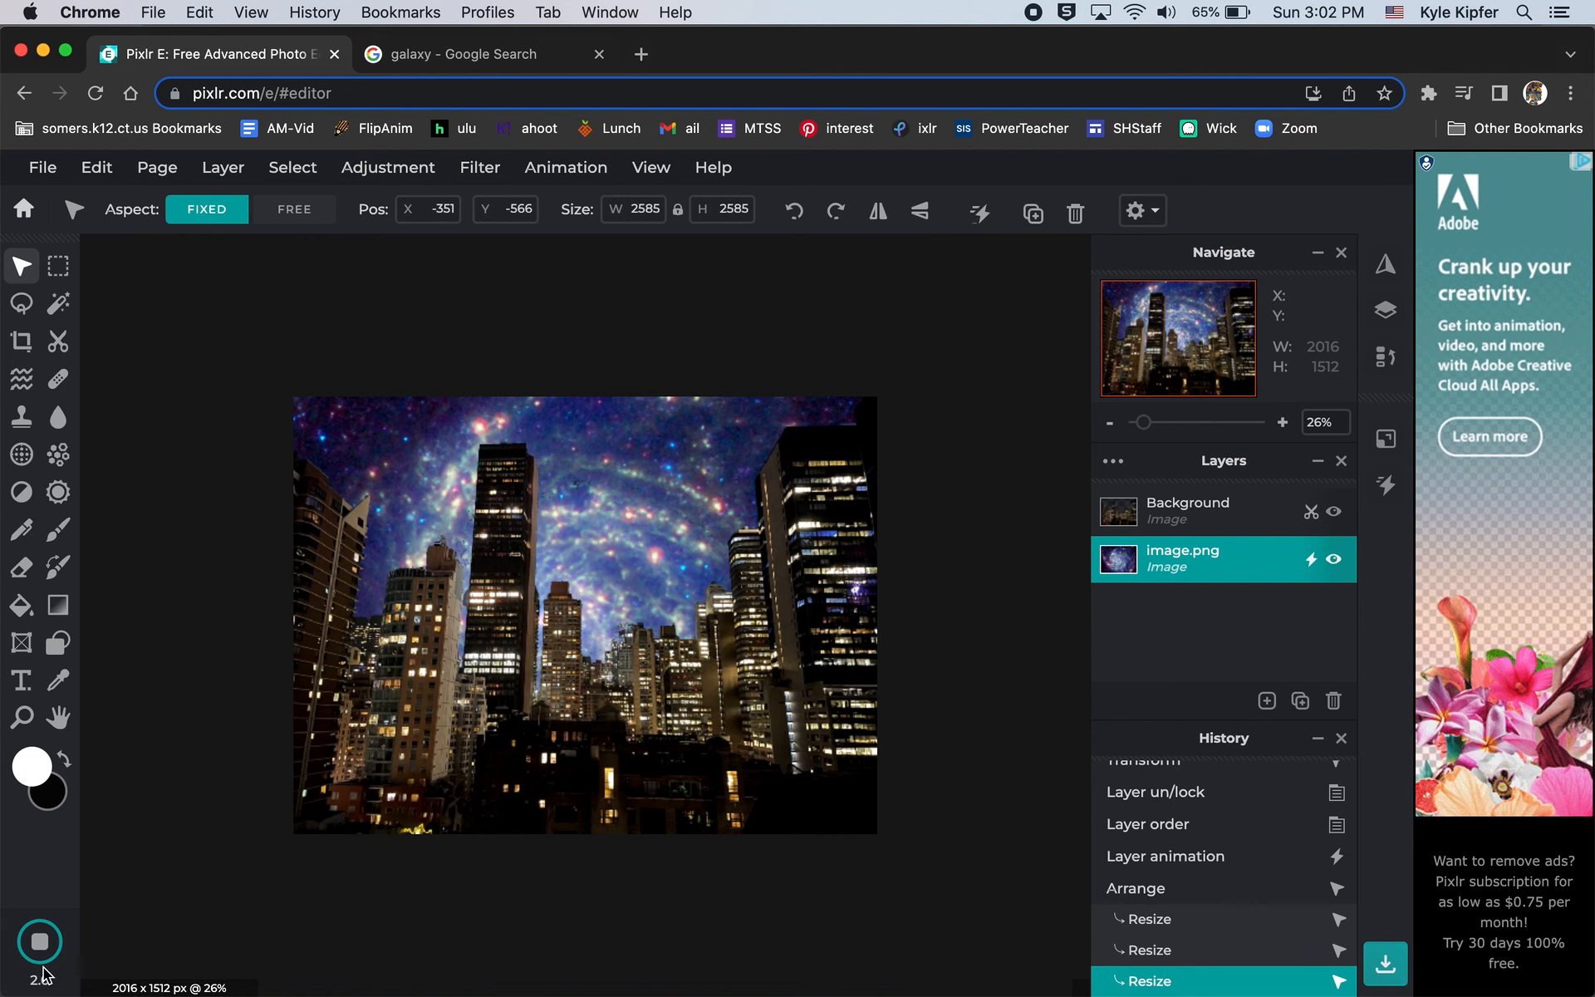
click(144, 356)
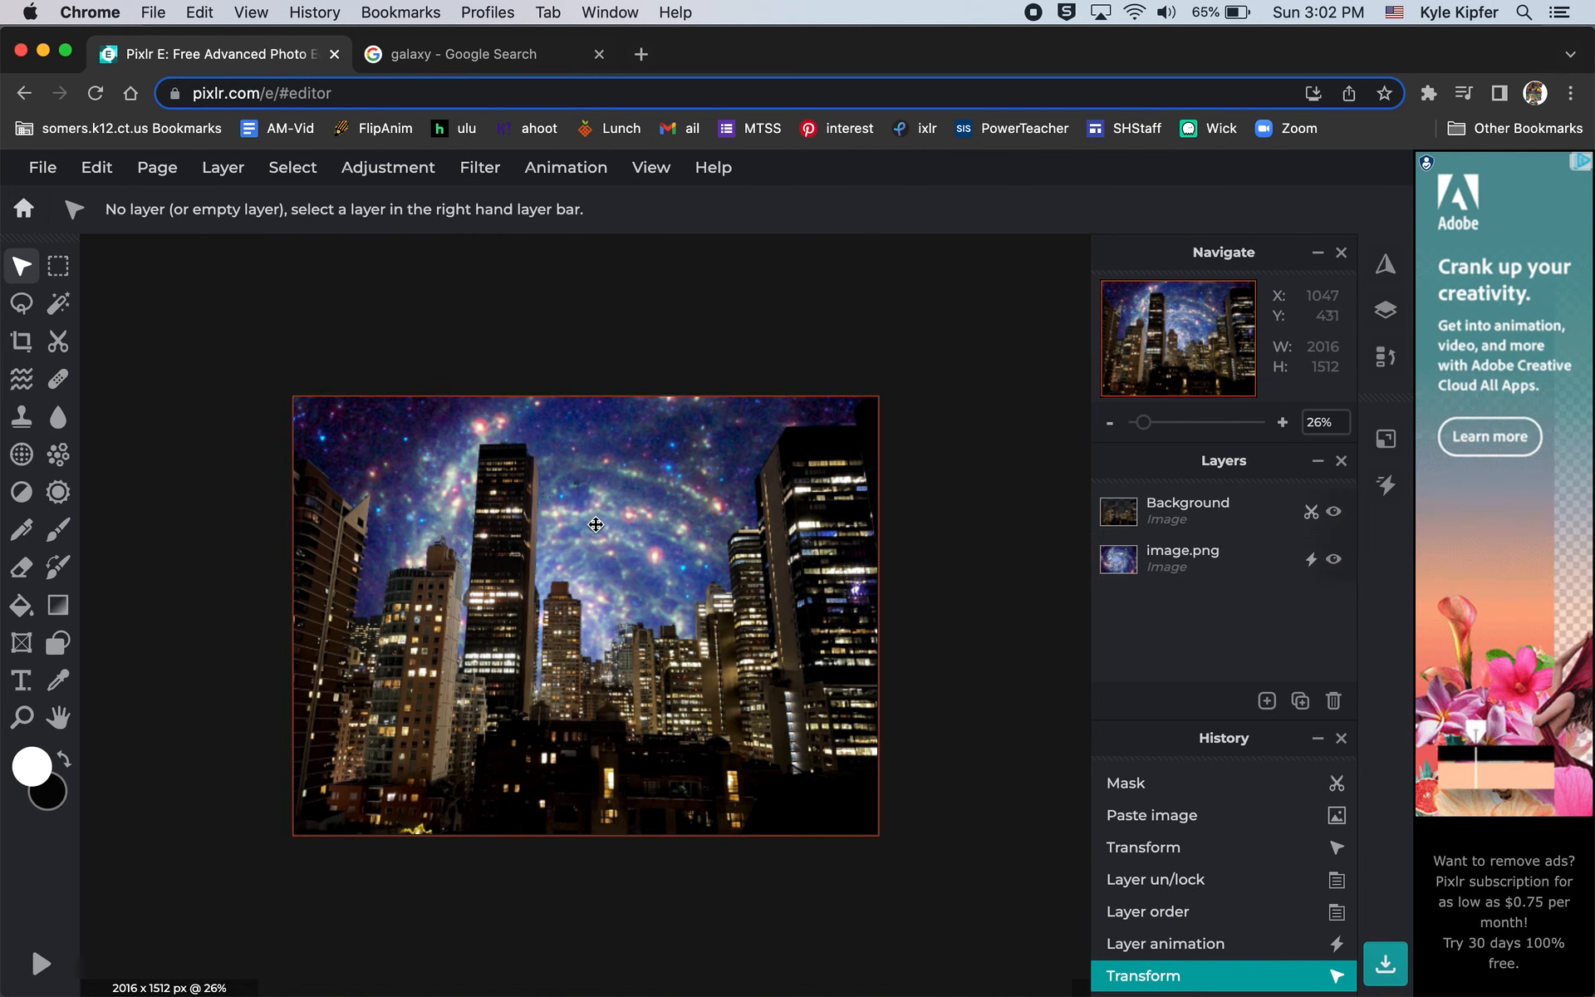
Step: Set up saving the animation in GIF format with the speed at 2X
click(50, 173)
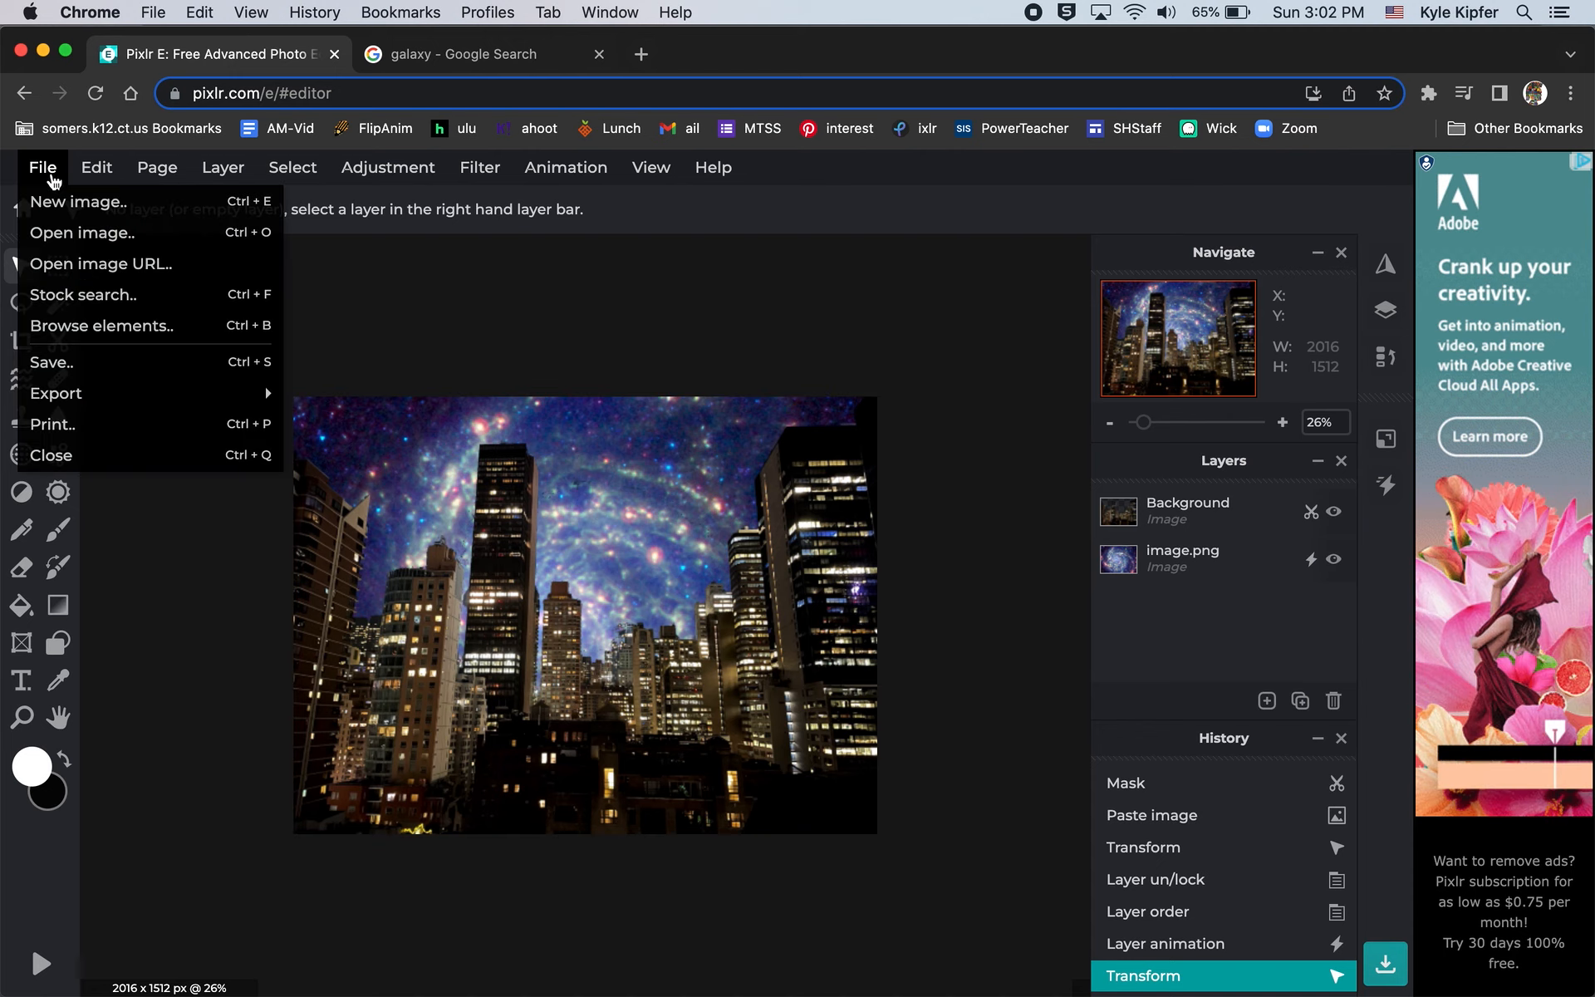
click(73, 363)
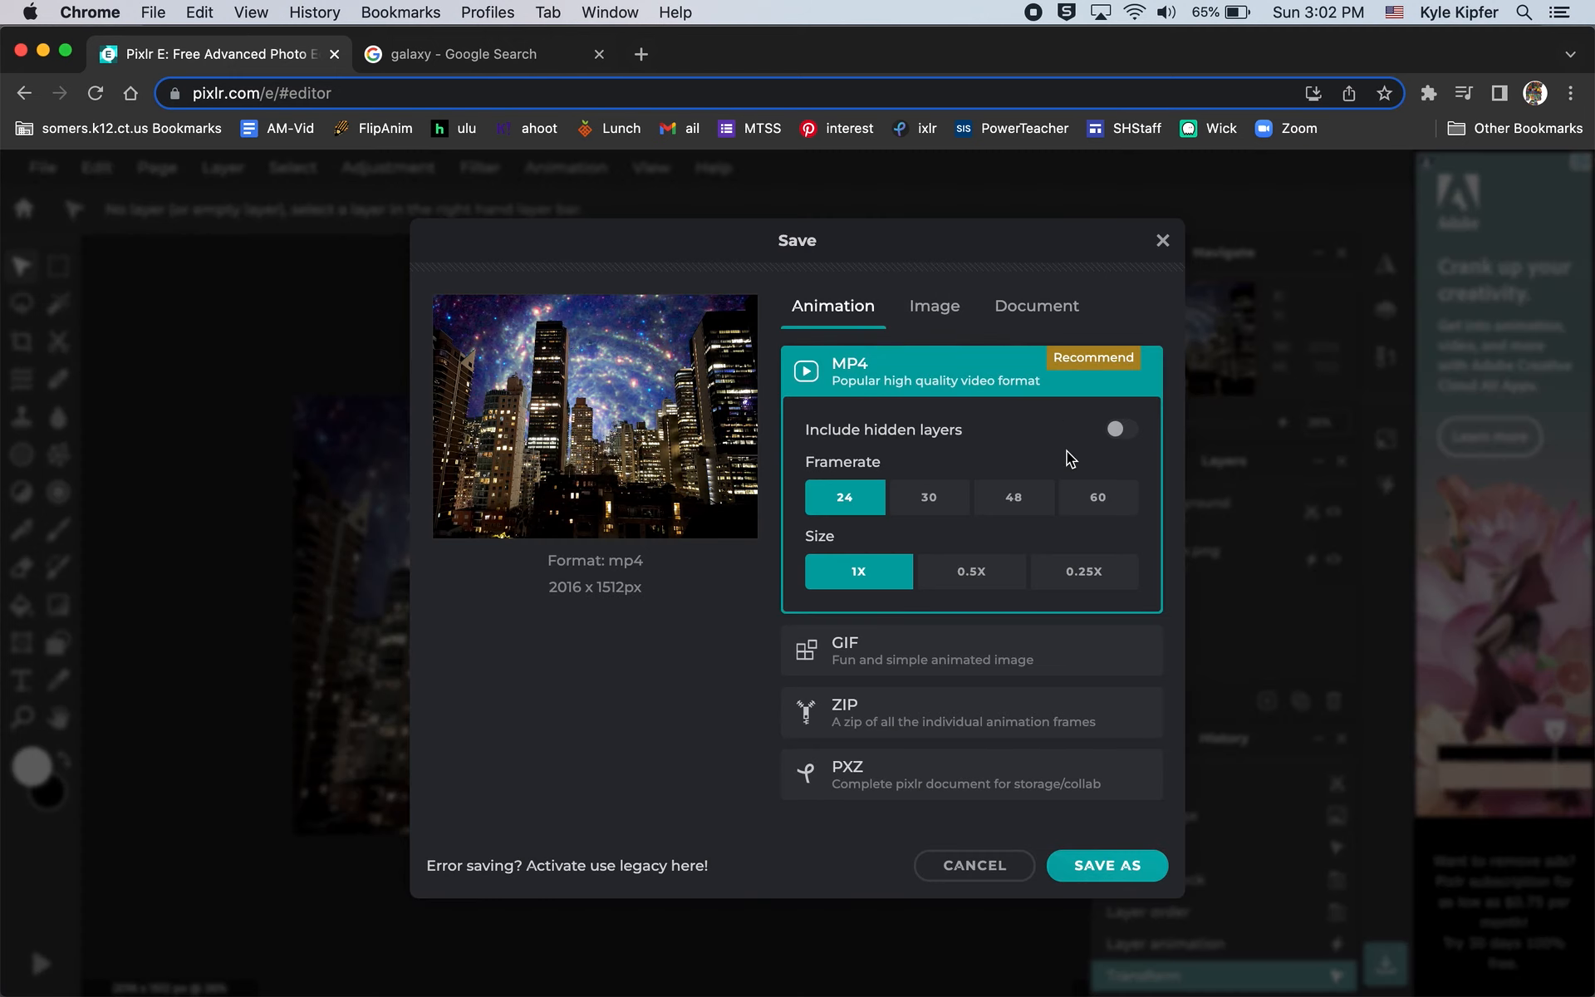
click(939, 650)
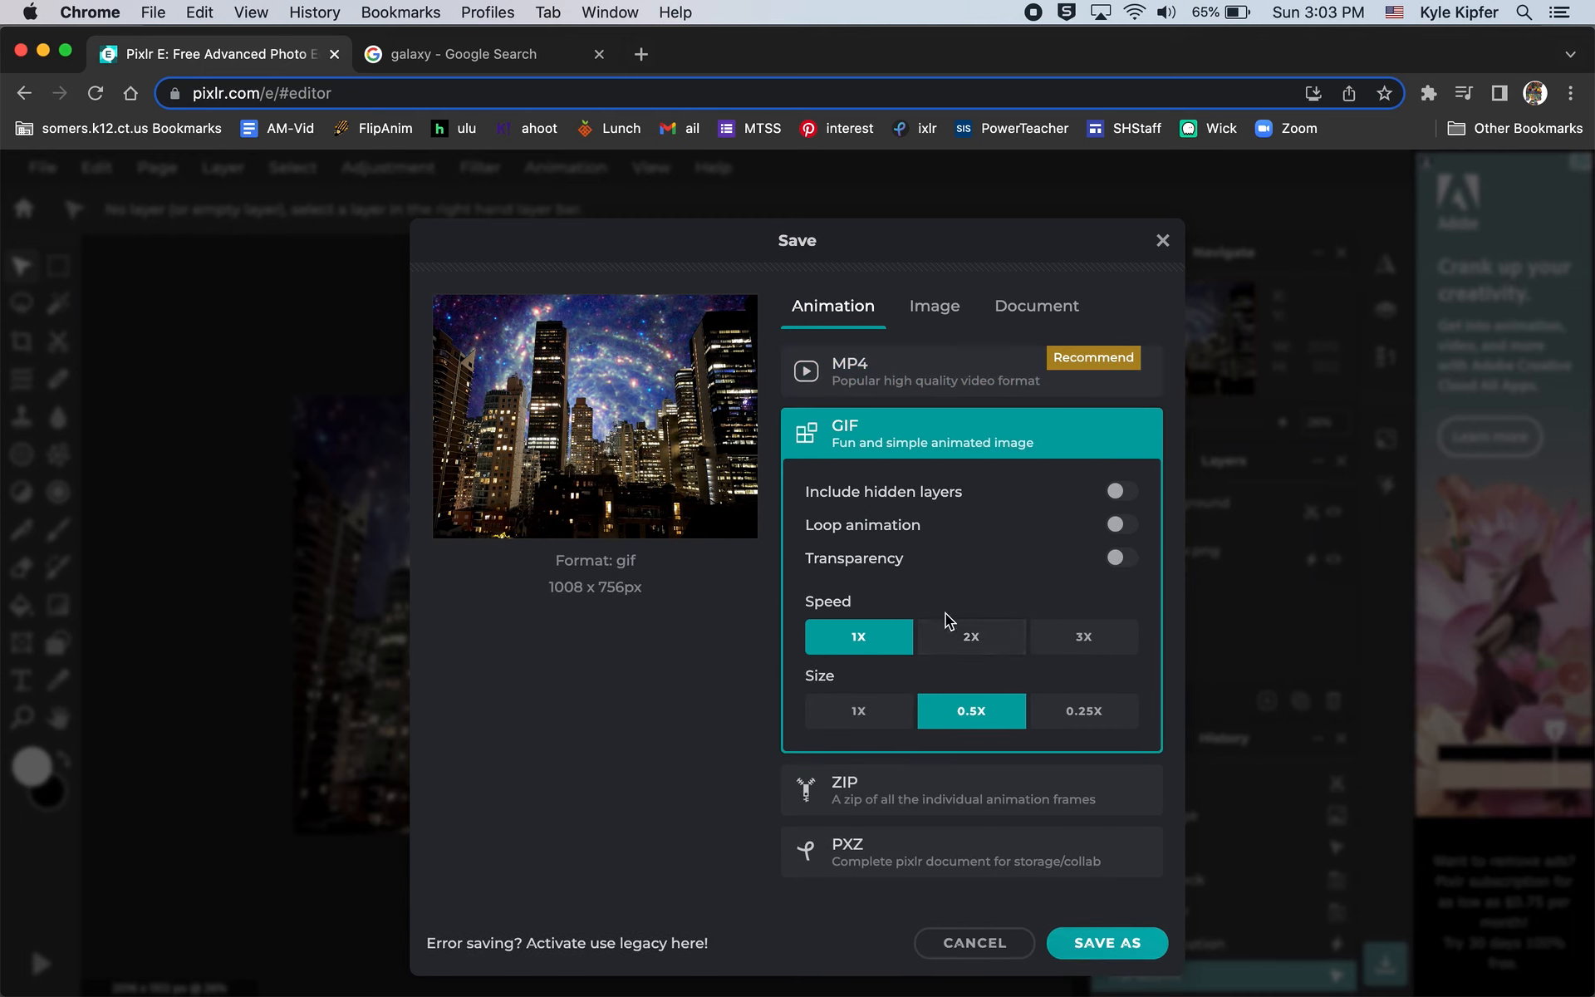
click(963, 641)
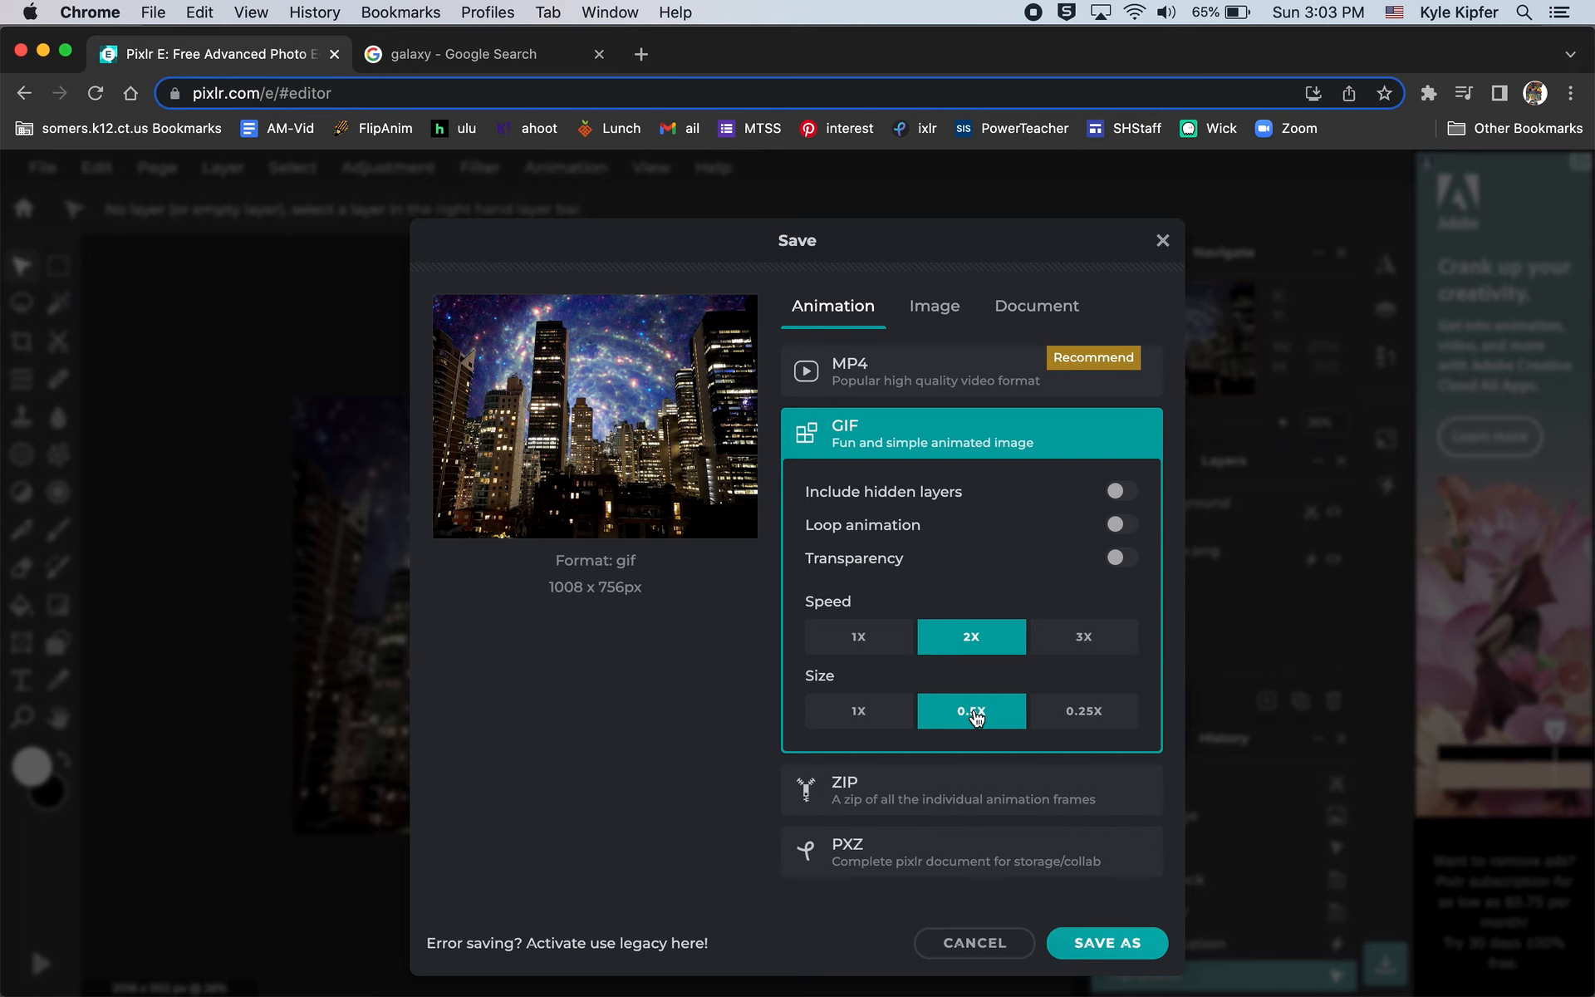
Step: Save the GIF as surrealgalaxy.gif in the Downloads folder
click(1118, 948)
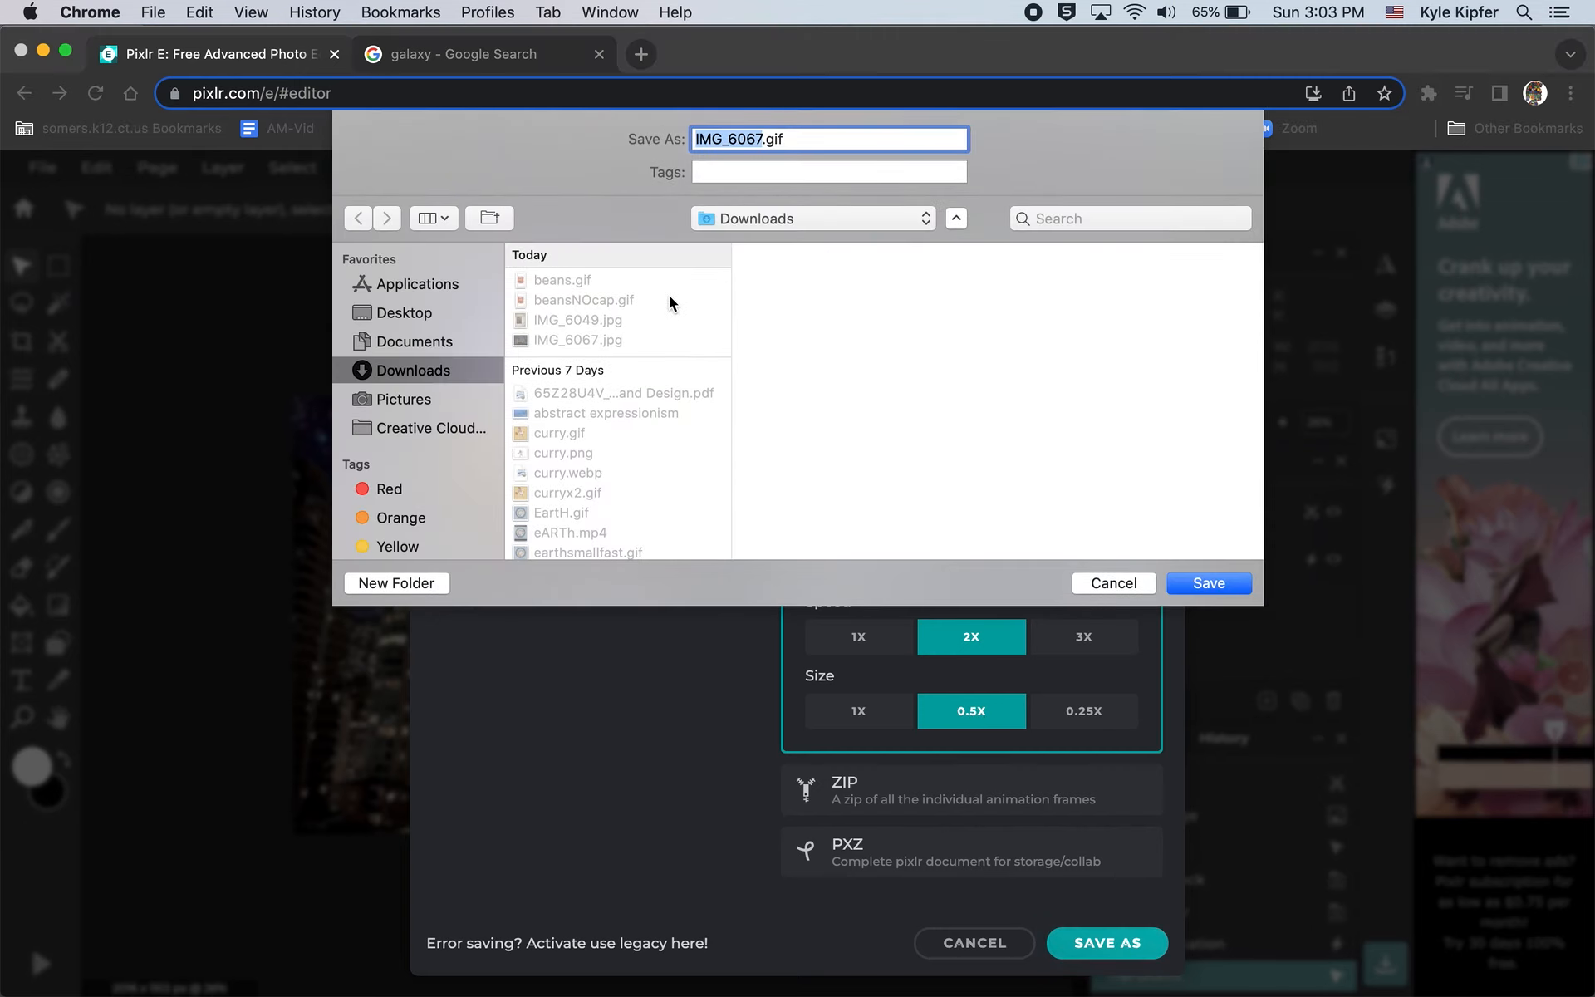
text(surreal)
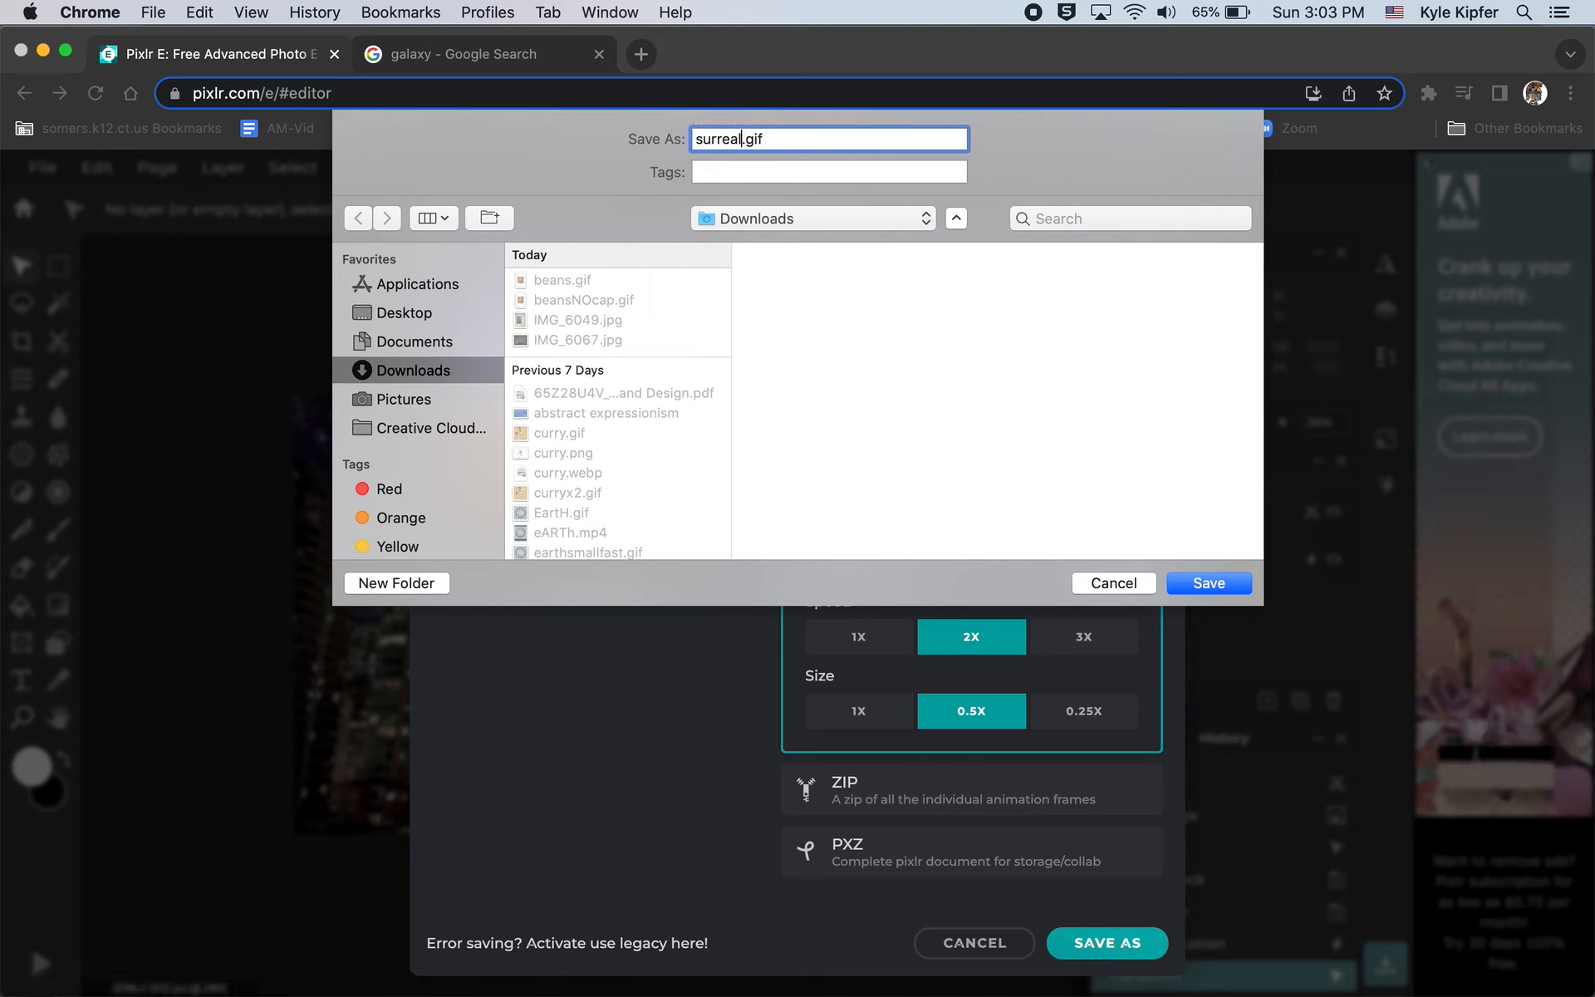
text(g)
text(alaxy)
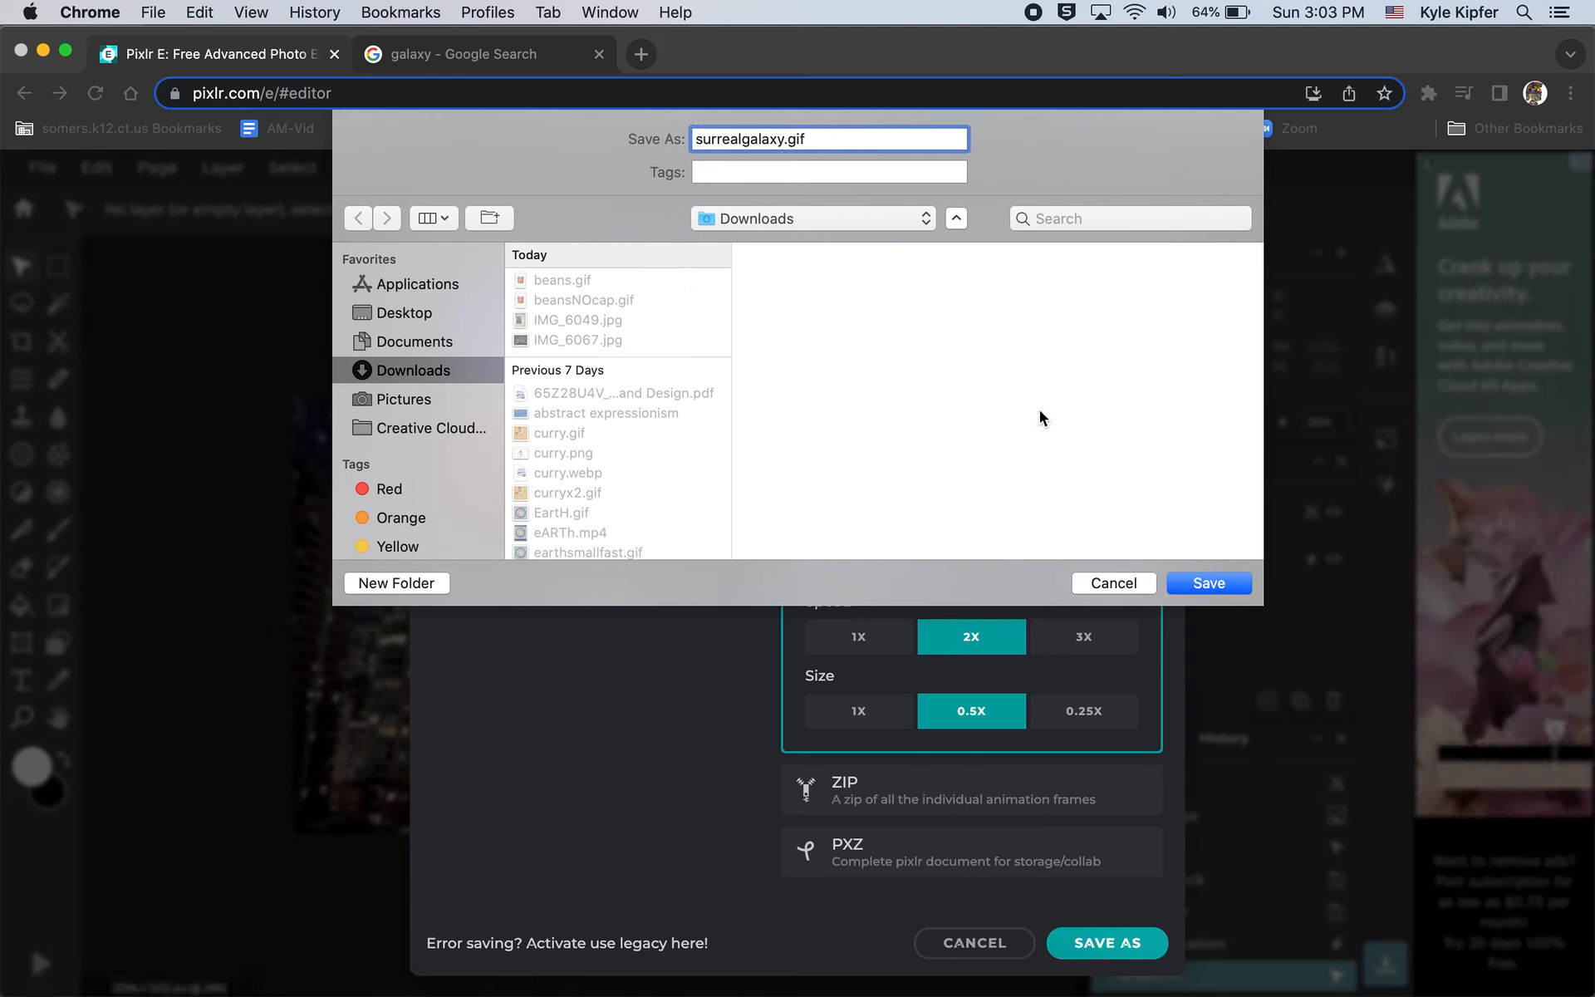
click(1236, 586)
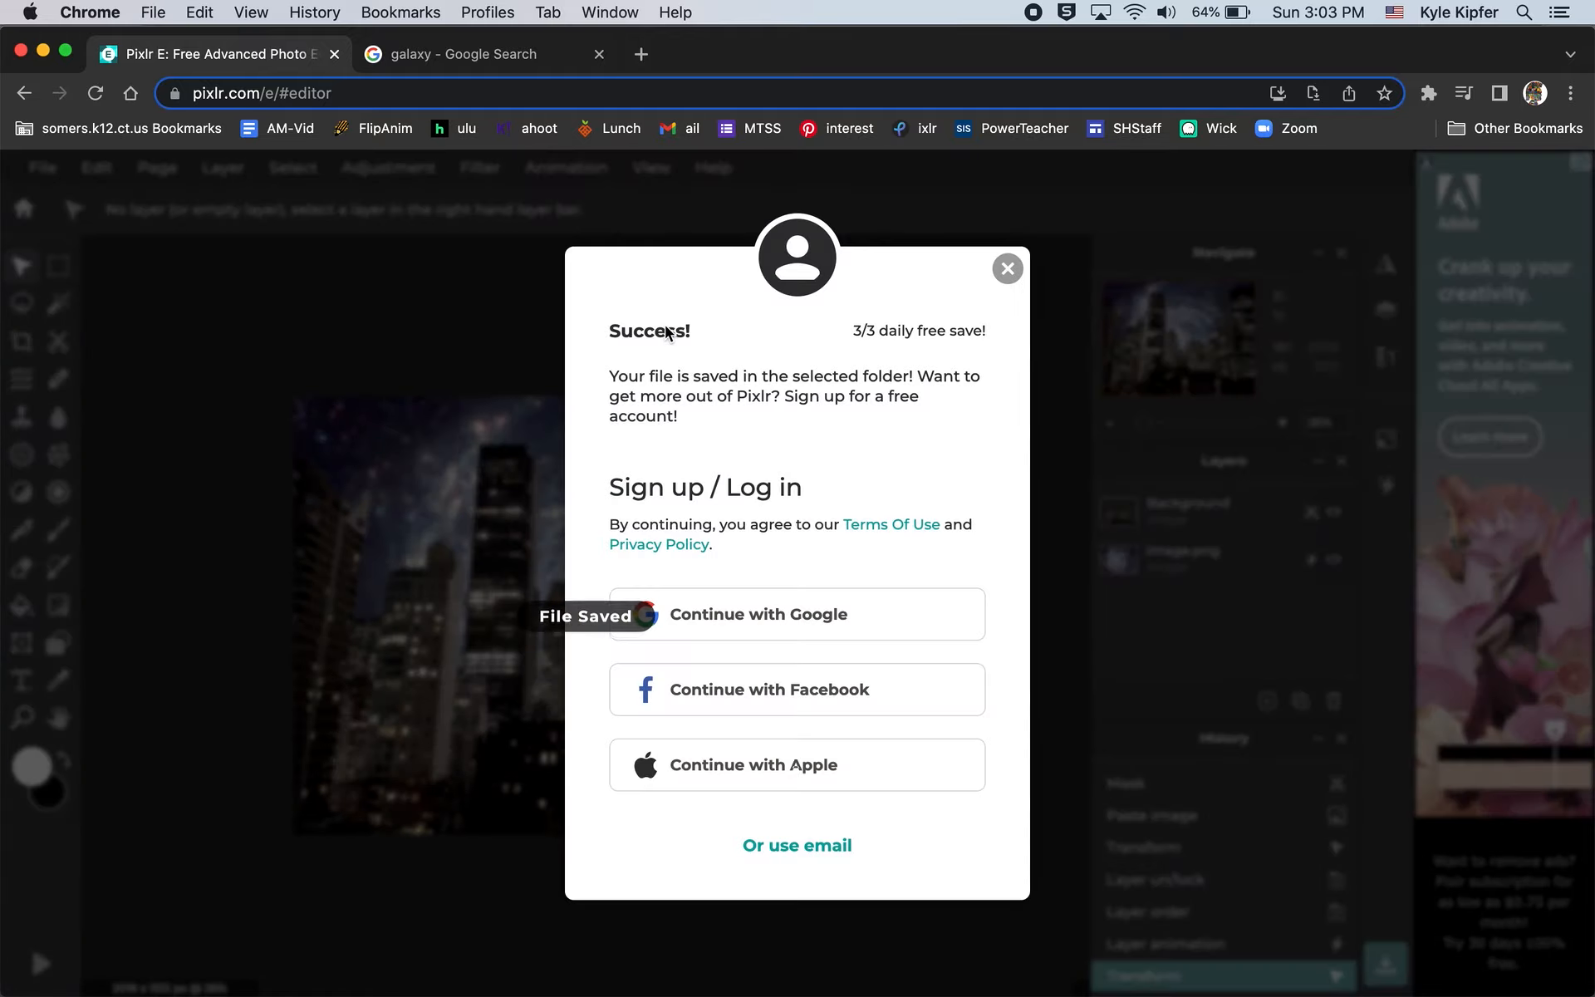
Step: Dismiss the sign-up prompt, switch to Finder and preview surrealgalaxy.gif from the Downloads folder
click(1005, 270)
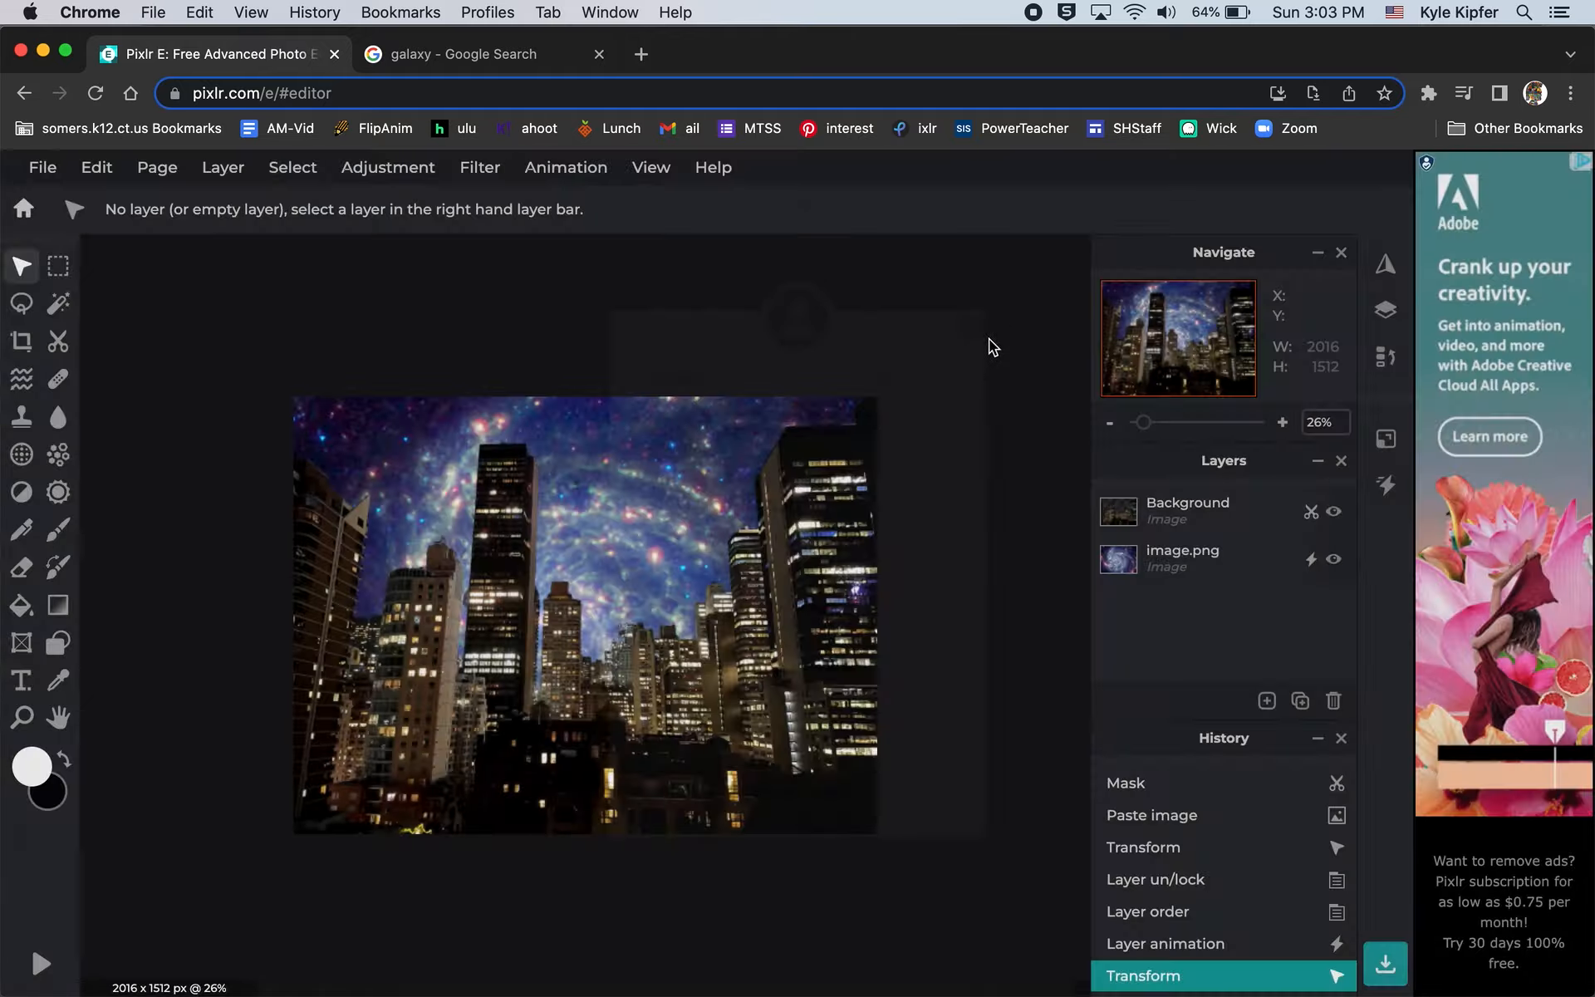
click(418, 957)
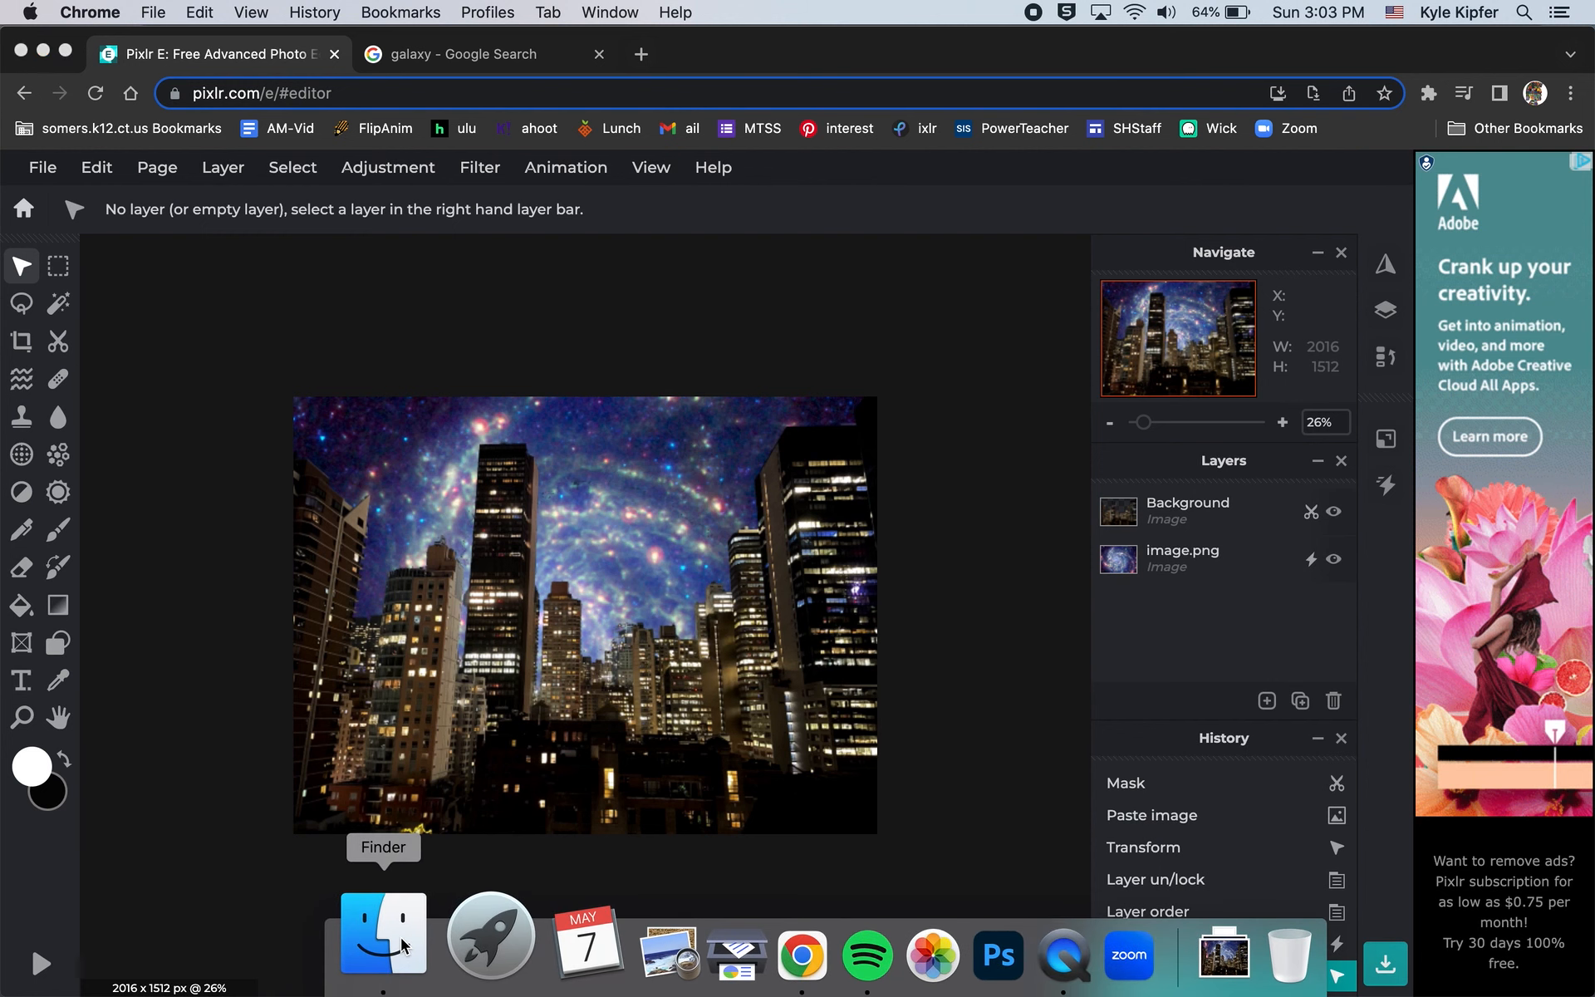
click(321, 462)
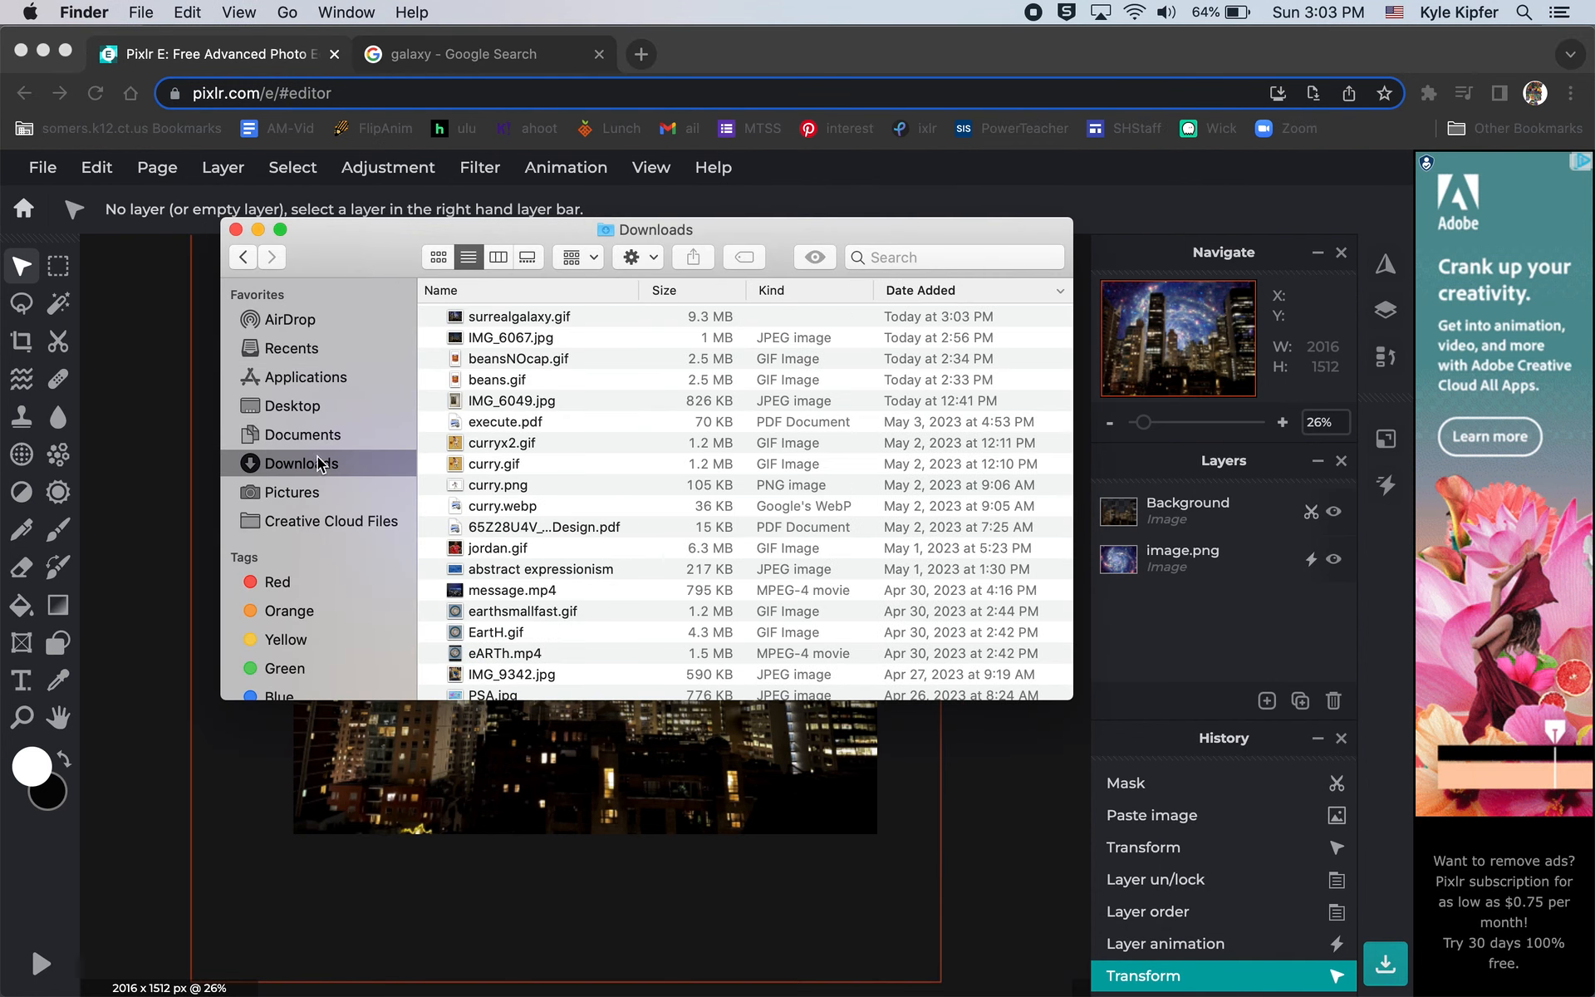
click(533, 317)
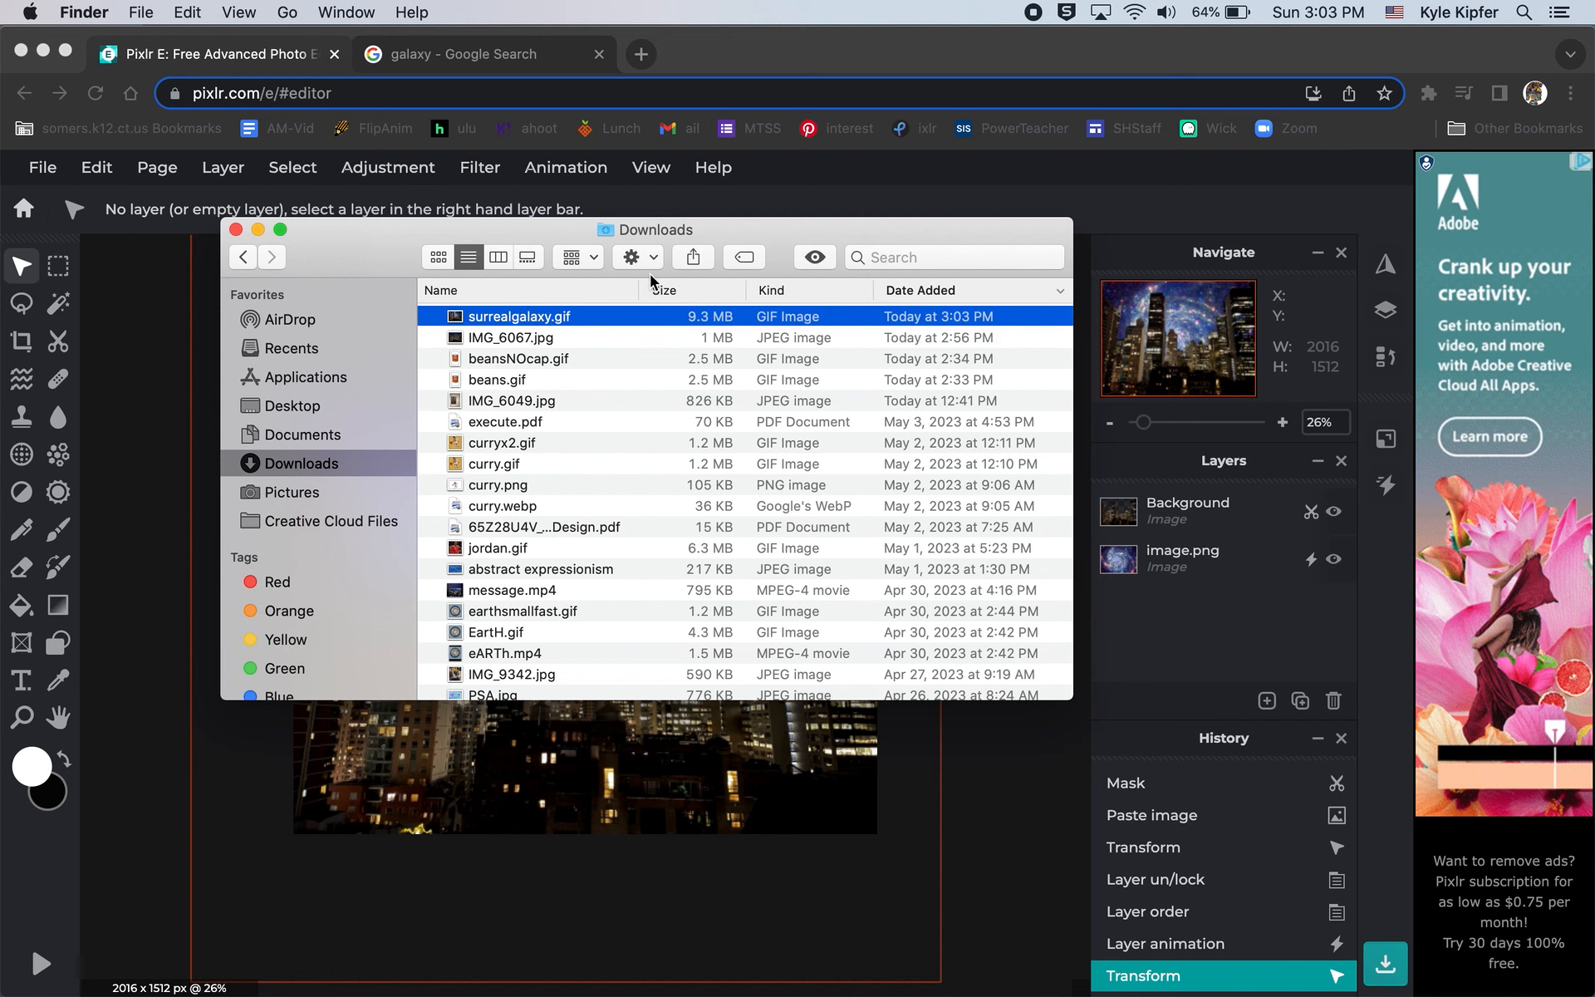
click(826, 254)
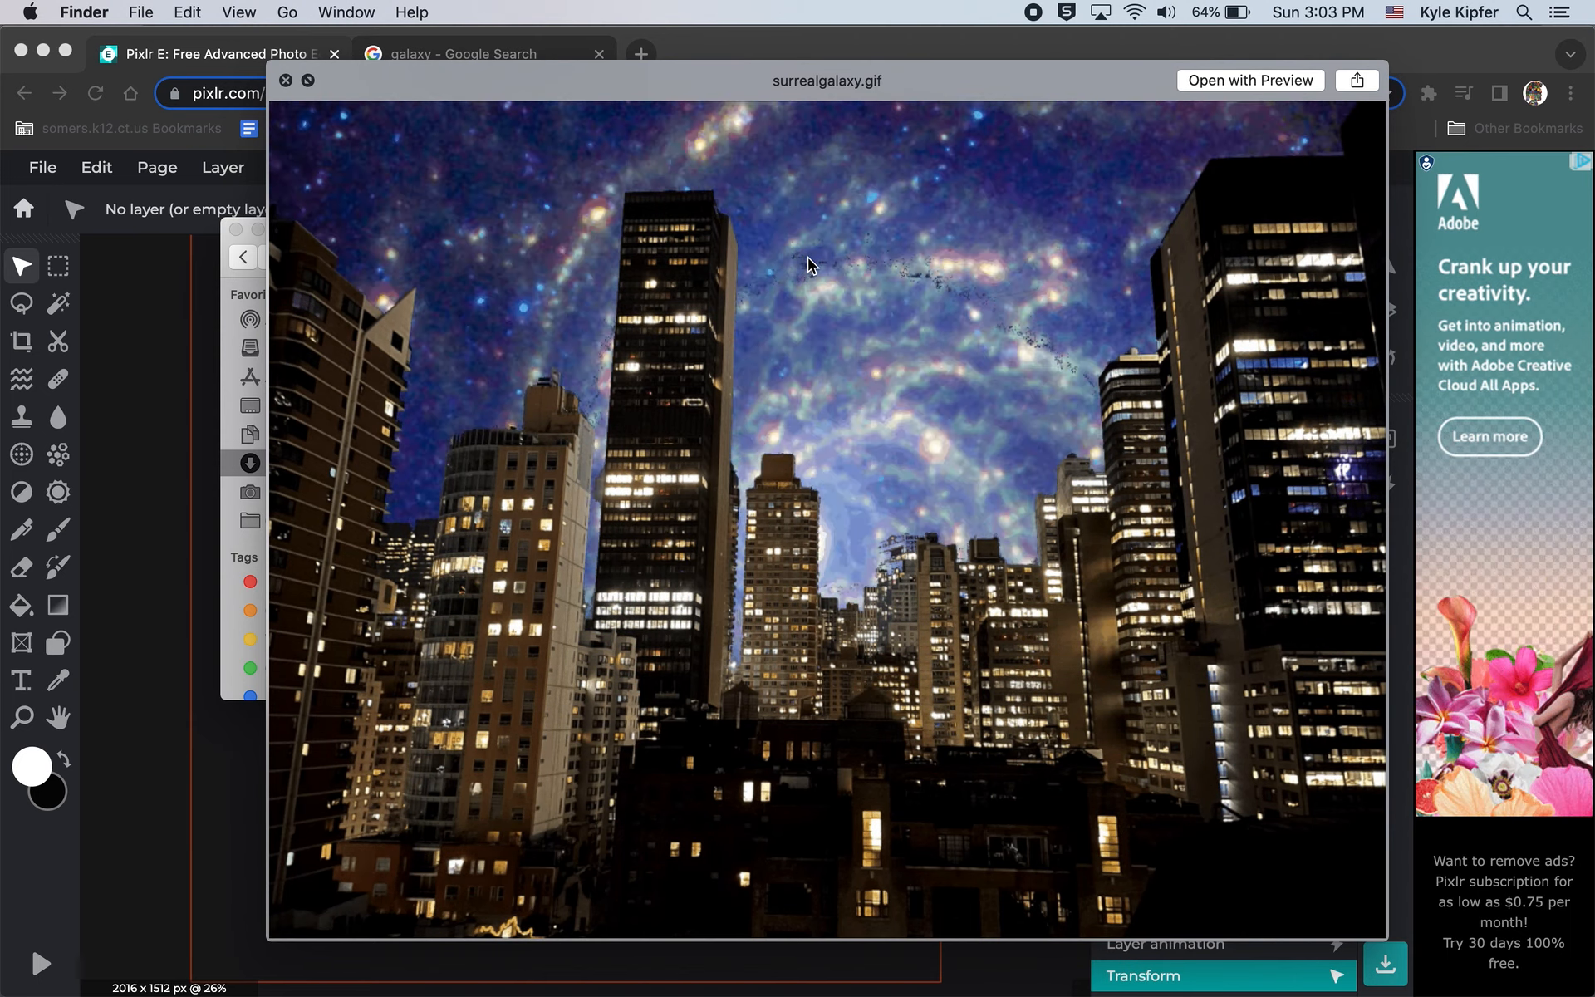
click(286, 81)
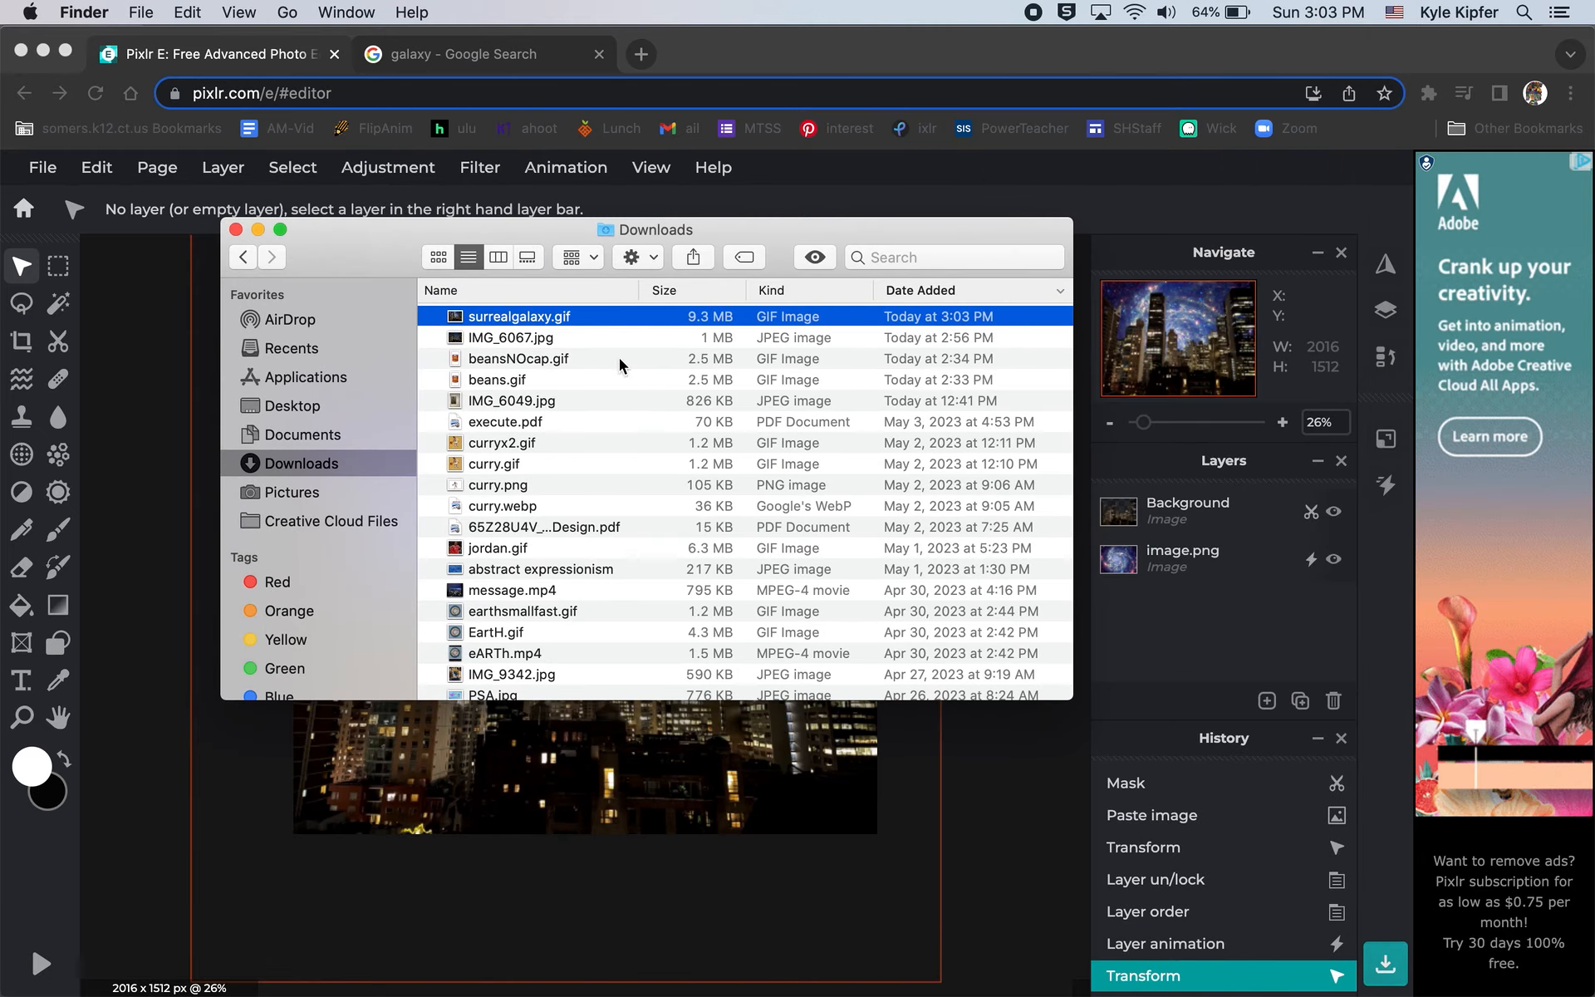
Step: Preview beansNOcap.gif from the Downloads folder as another example, and close the Finder window
click(515, 360)
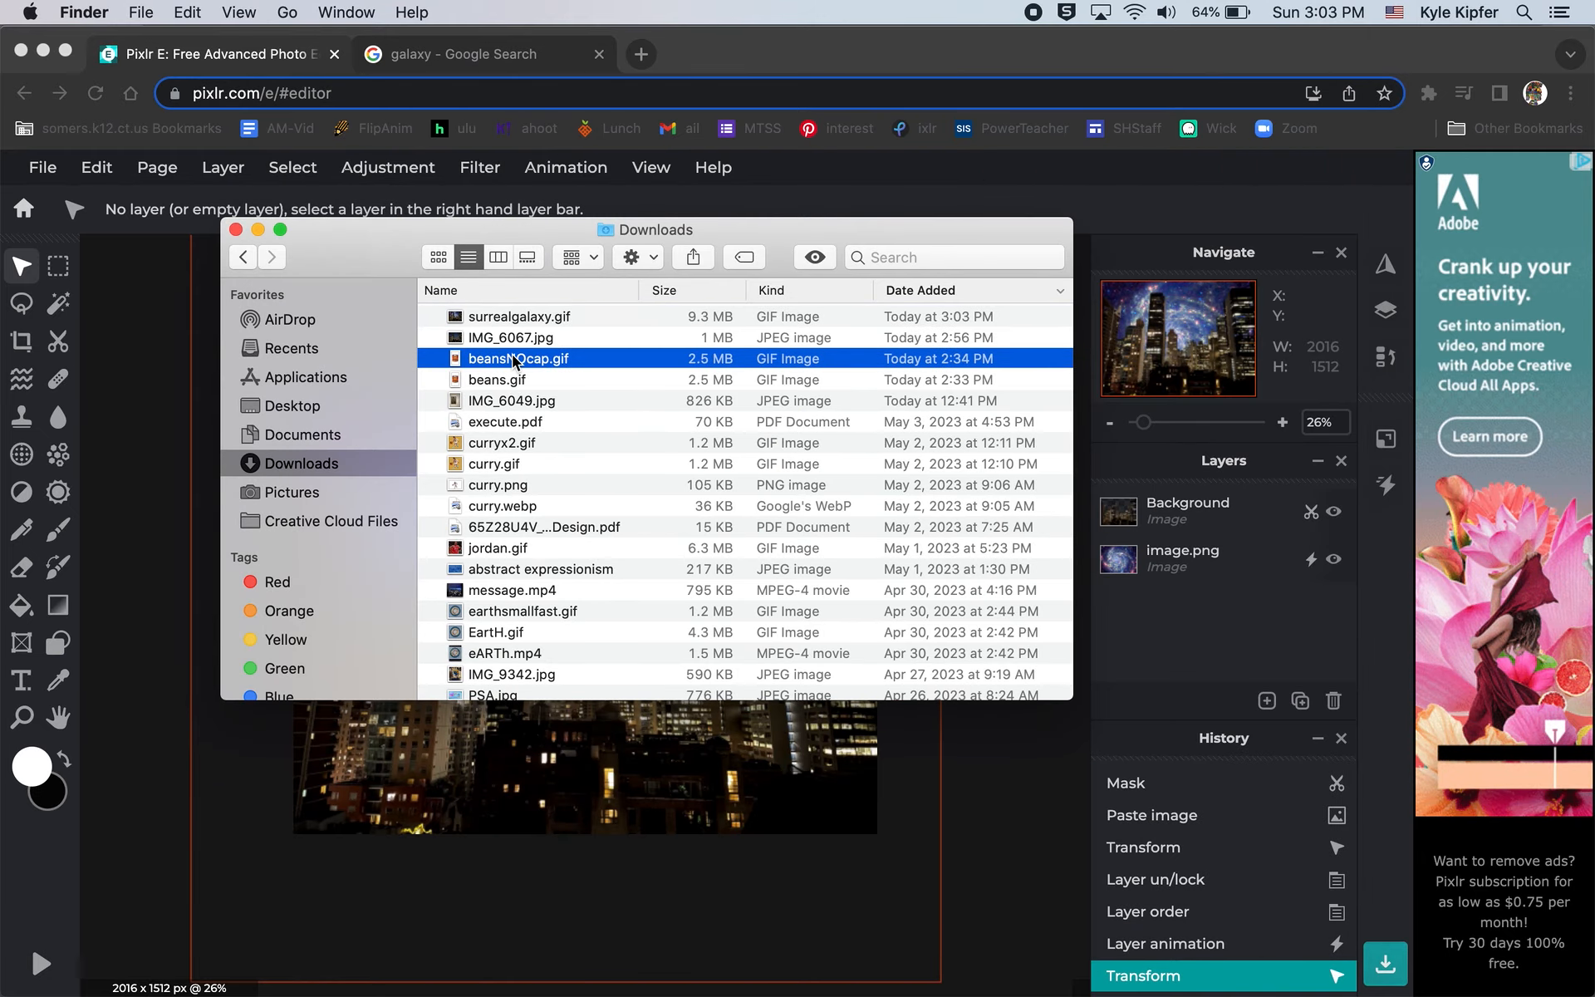
click(811, 258)
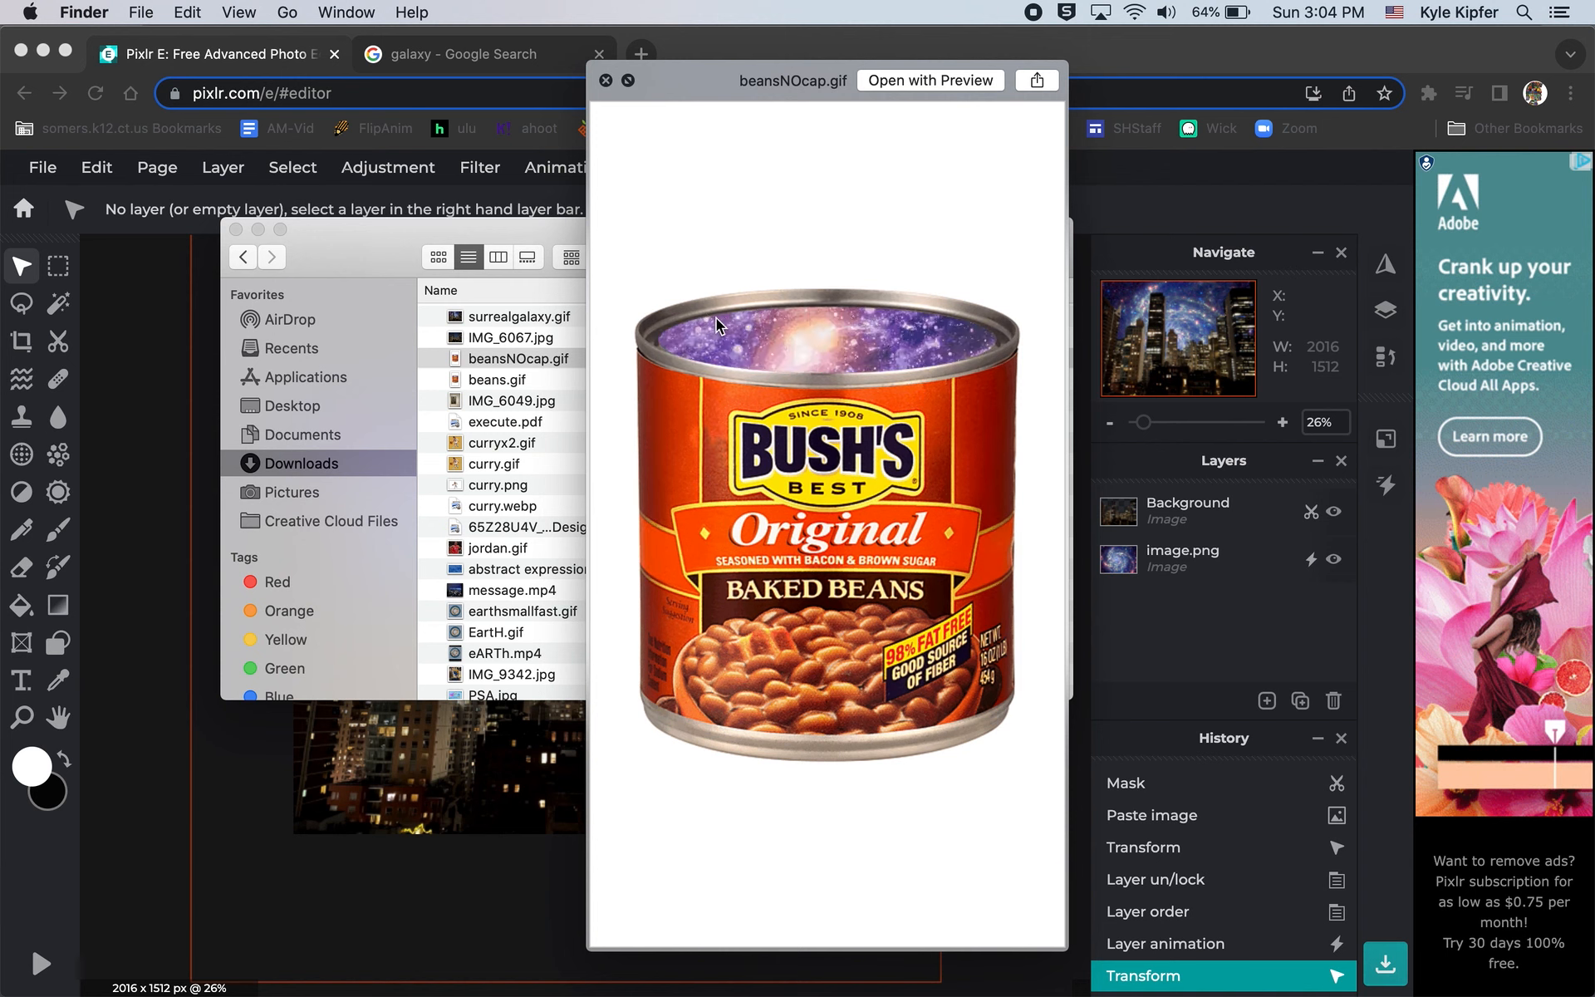
click(606, 80)
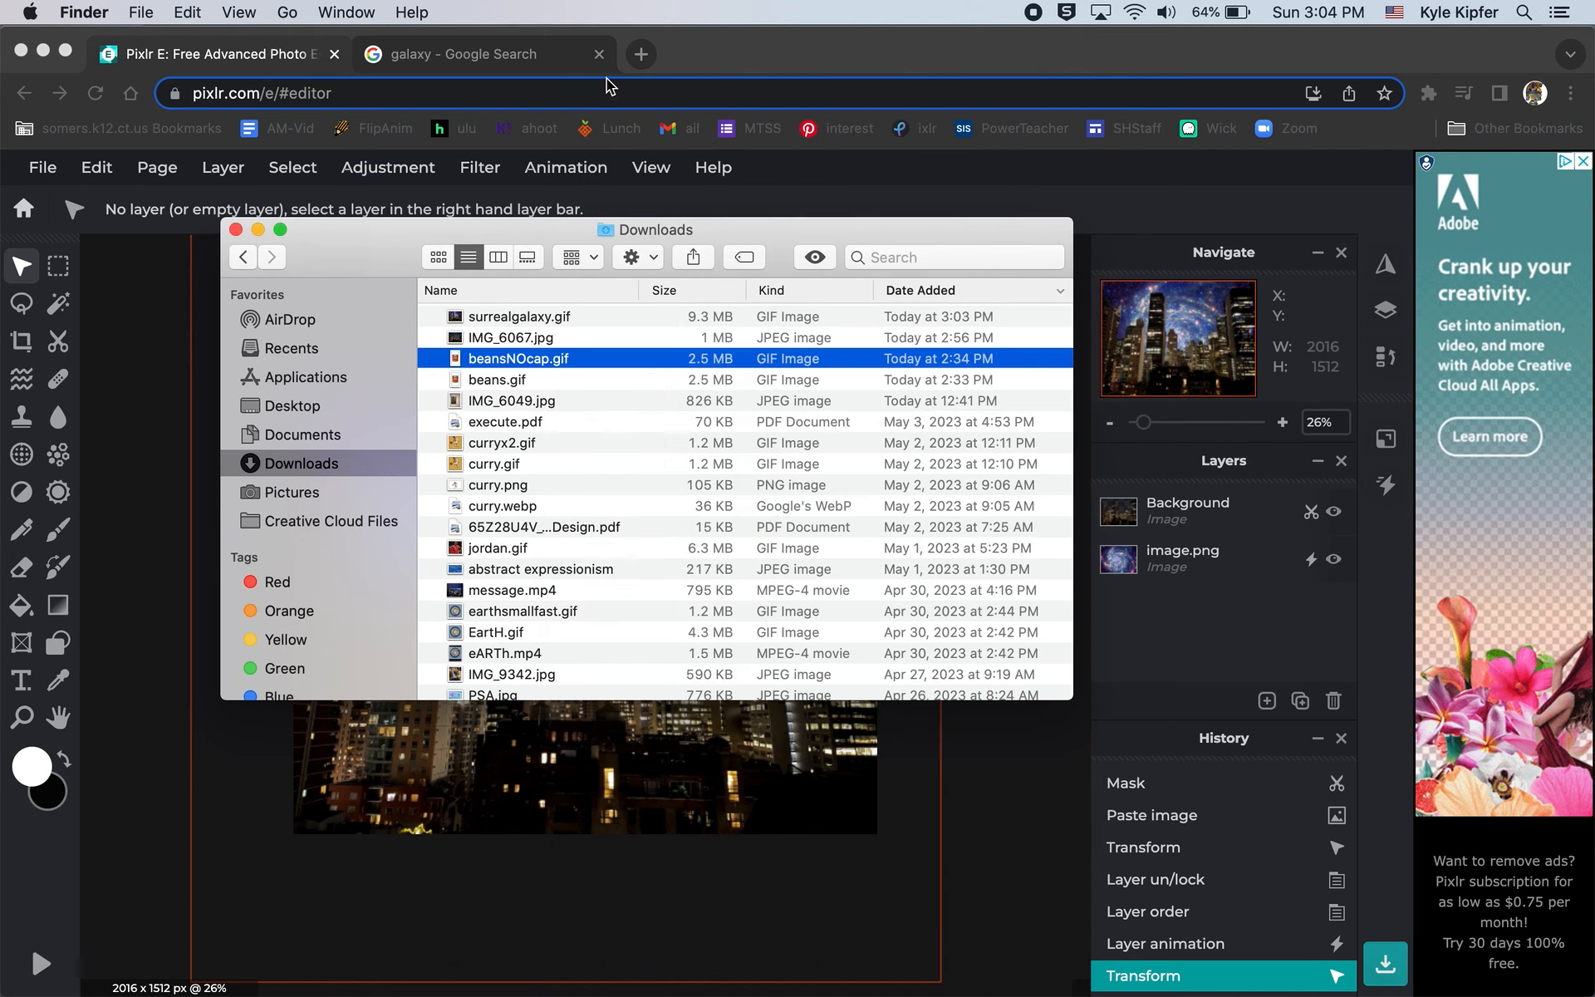
click(236, 229)
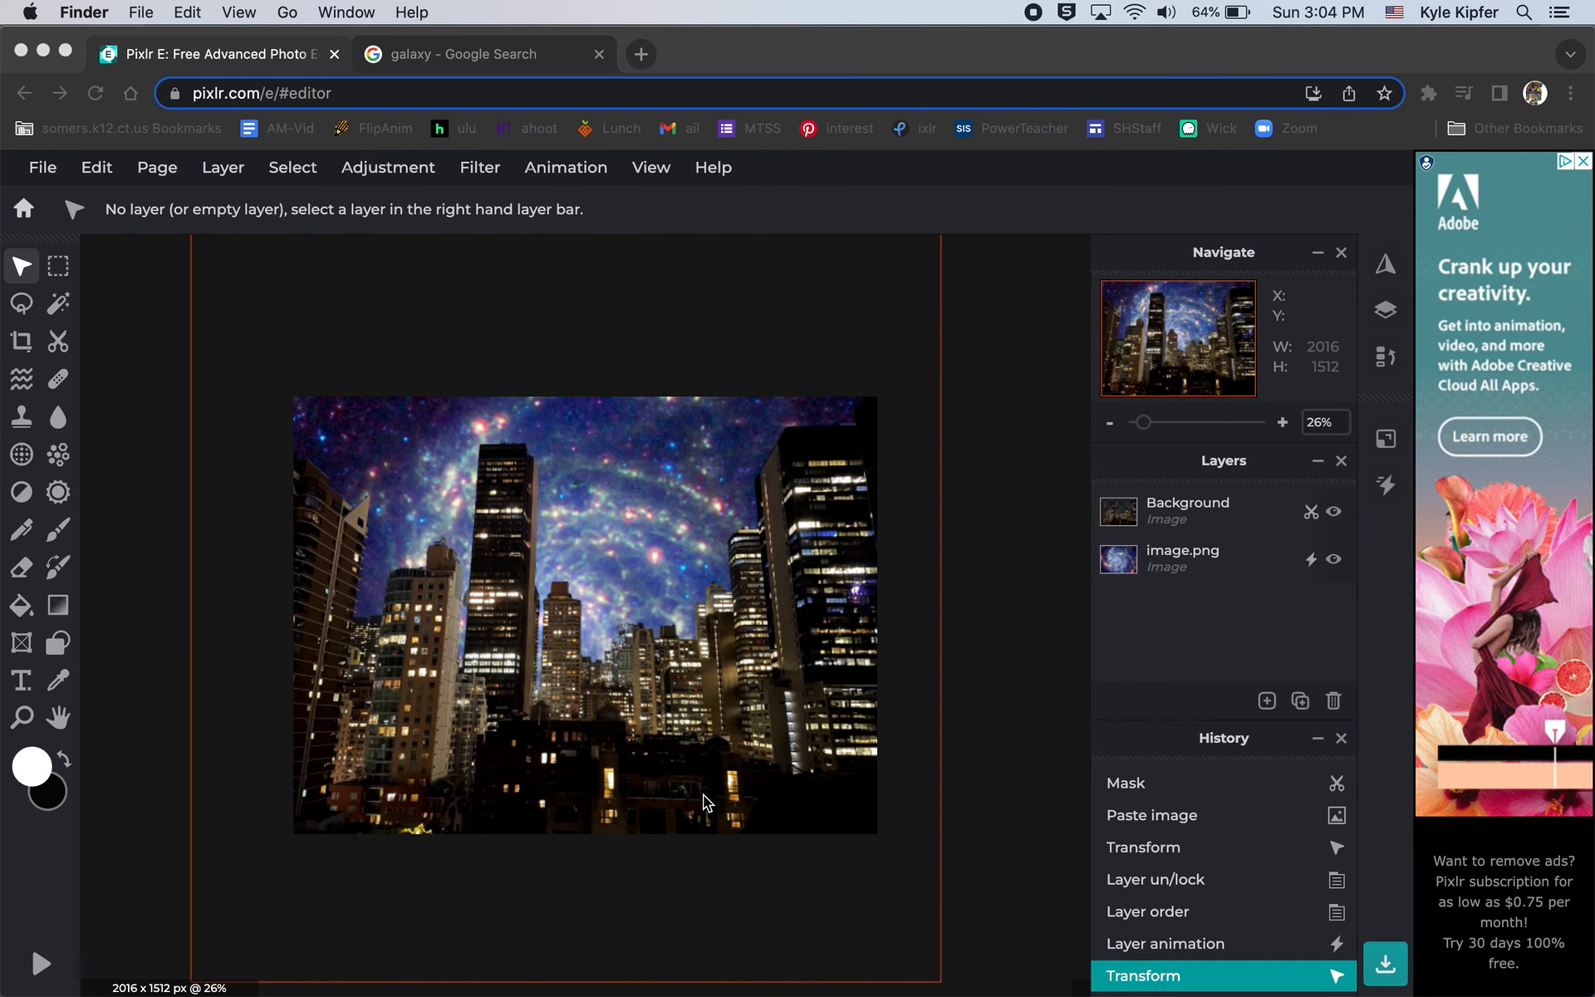